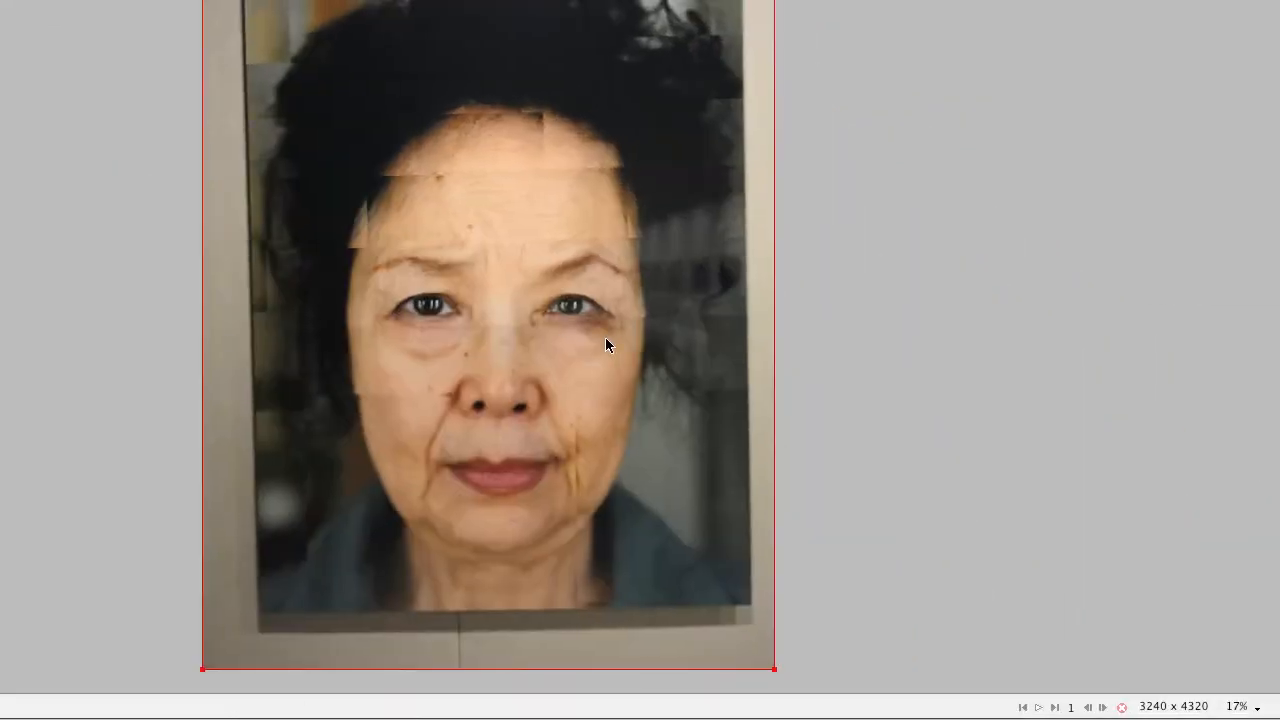
# Try scaling the portrait bitmap proportionally to 20% with Numeric Transform, cancel the dialog and deselect the image
pyautogui.click(536, 276)
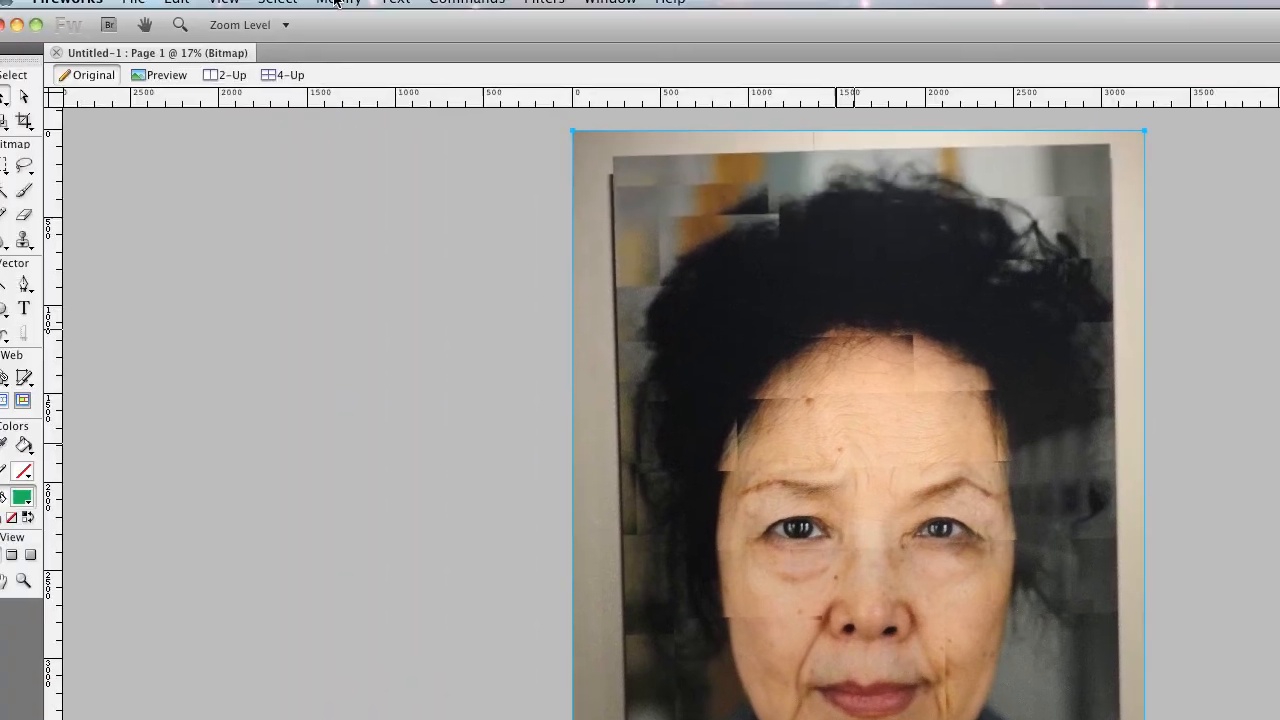
pyautogui.click(358, 11)
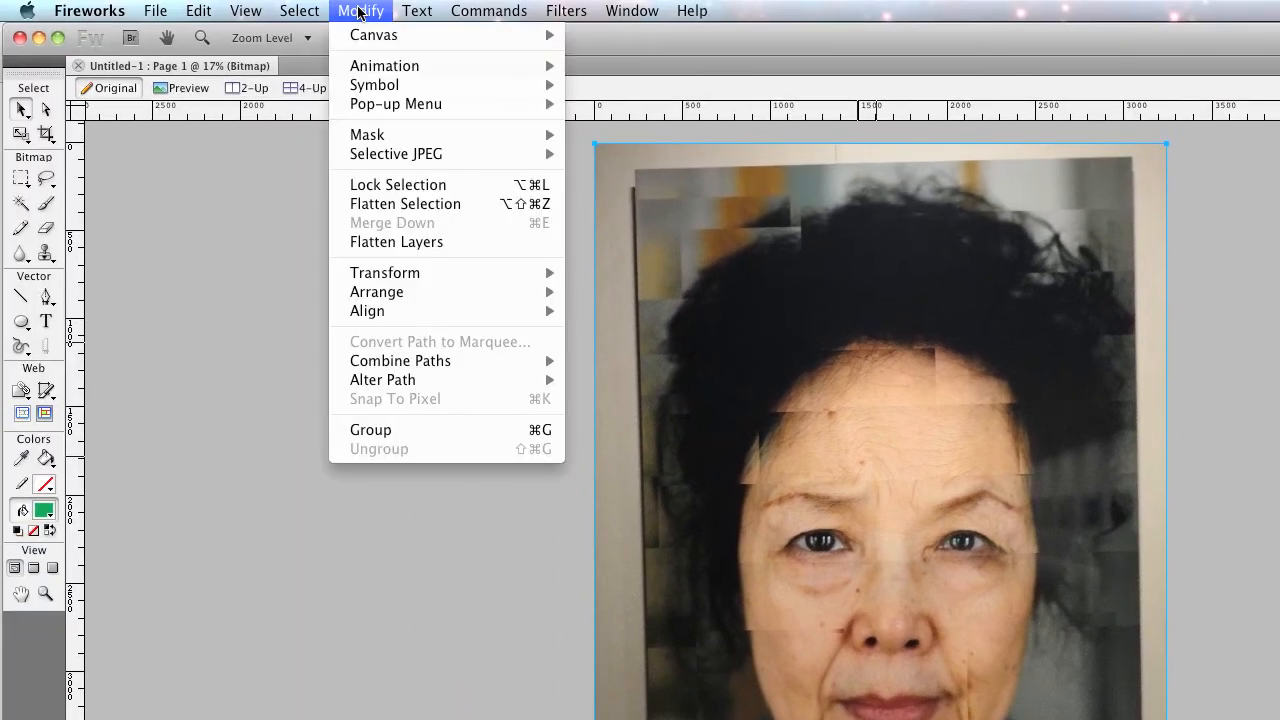
pyautogui.moveTo(373, 280)
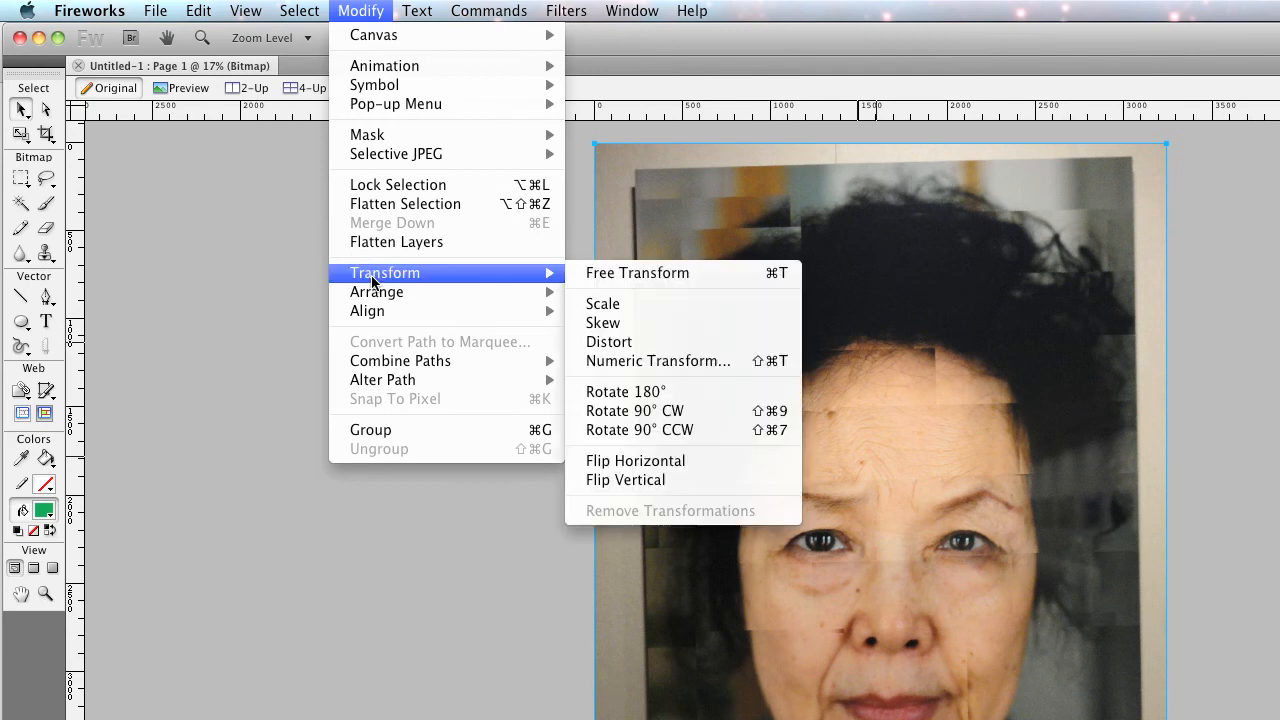
pyautogui.click(617, 361)
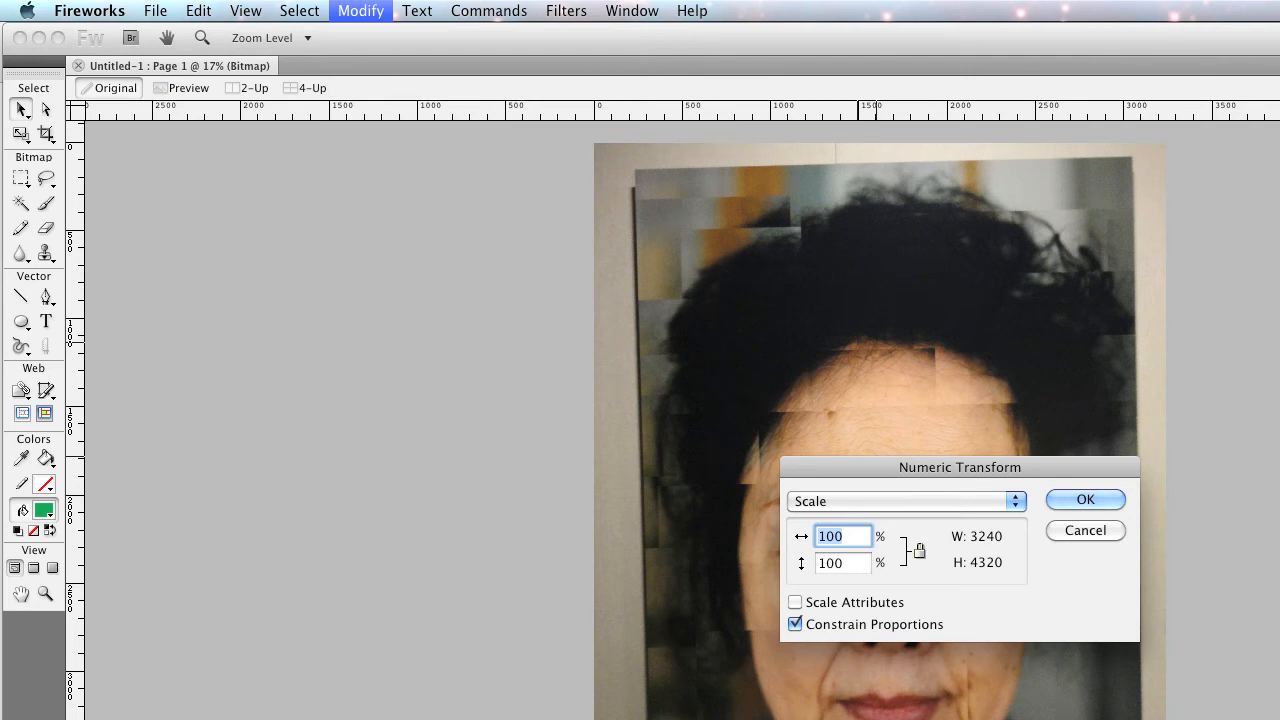
pyautogui.write('20')
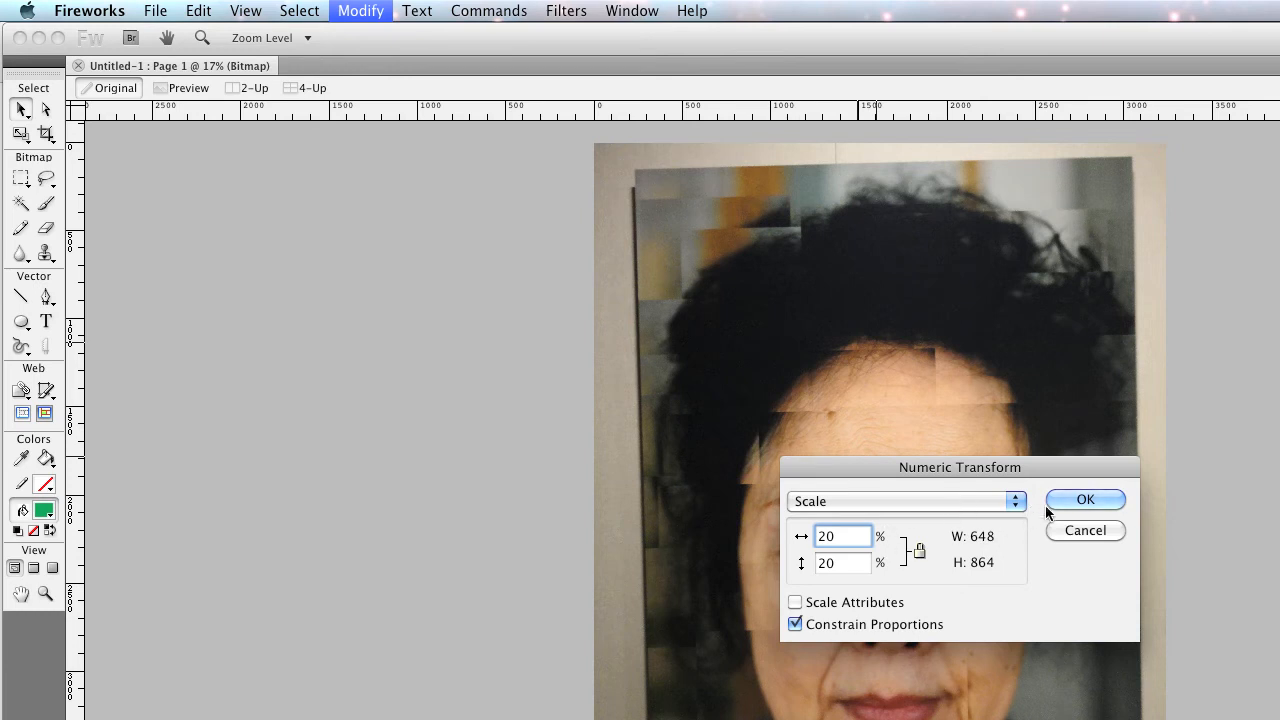
pyautogui.click(1084, 531)
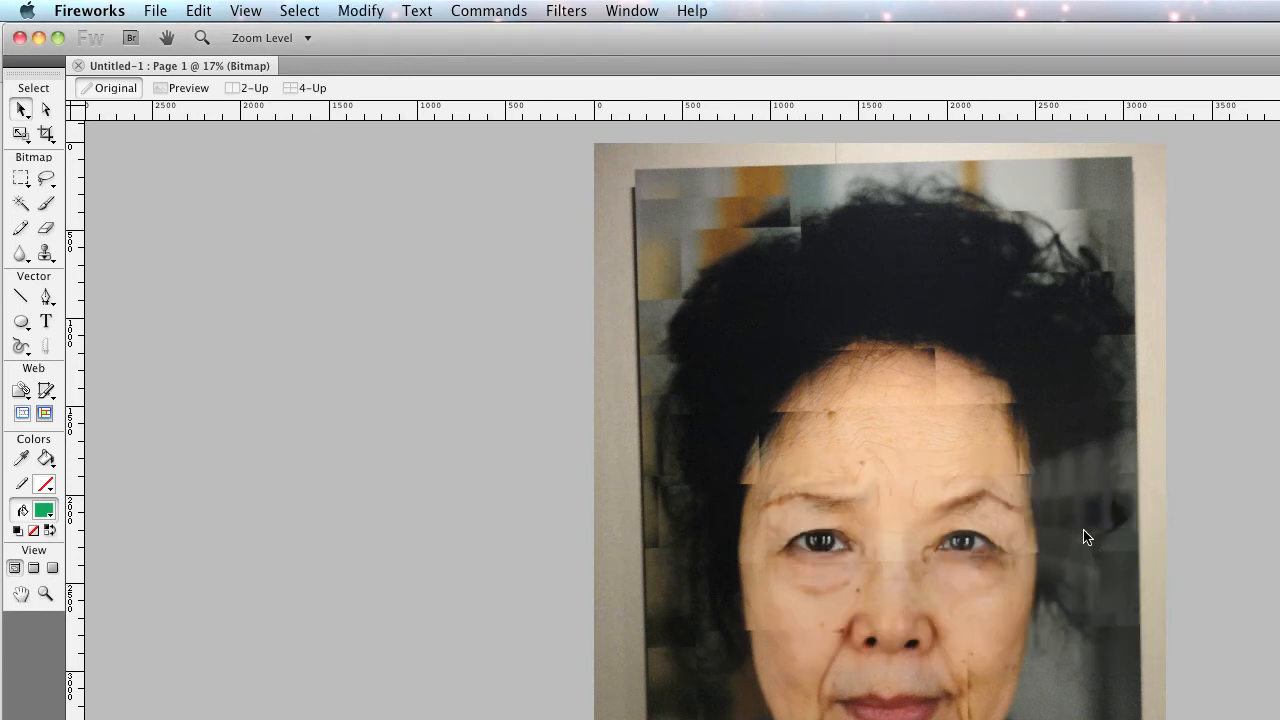
pyautogui.click(549, 411)
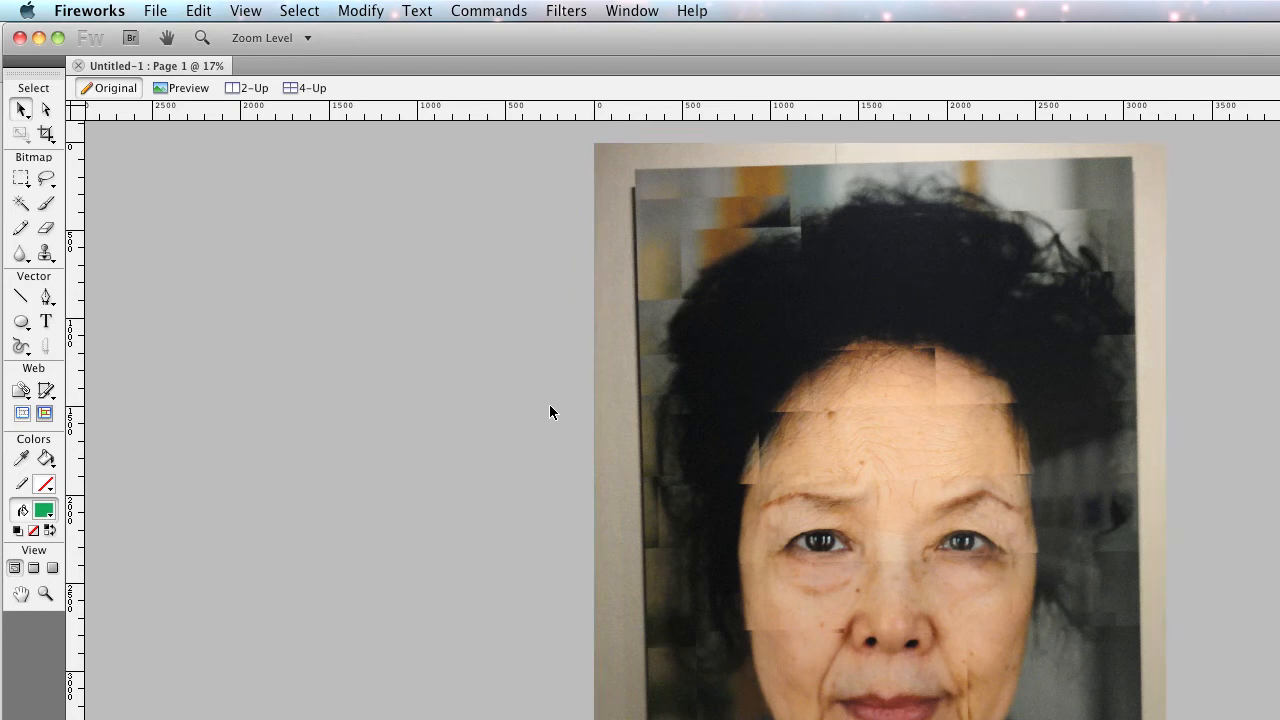
# Try resizing the portrait to a width of 600 pixels with constrained proportions in Image Size, and cancel the dialog
pyautogui.click(843, 309)
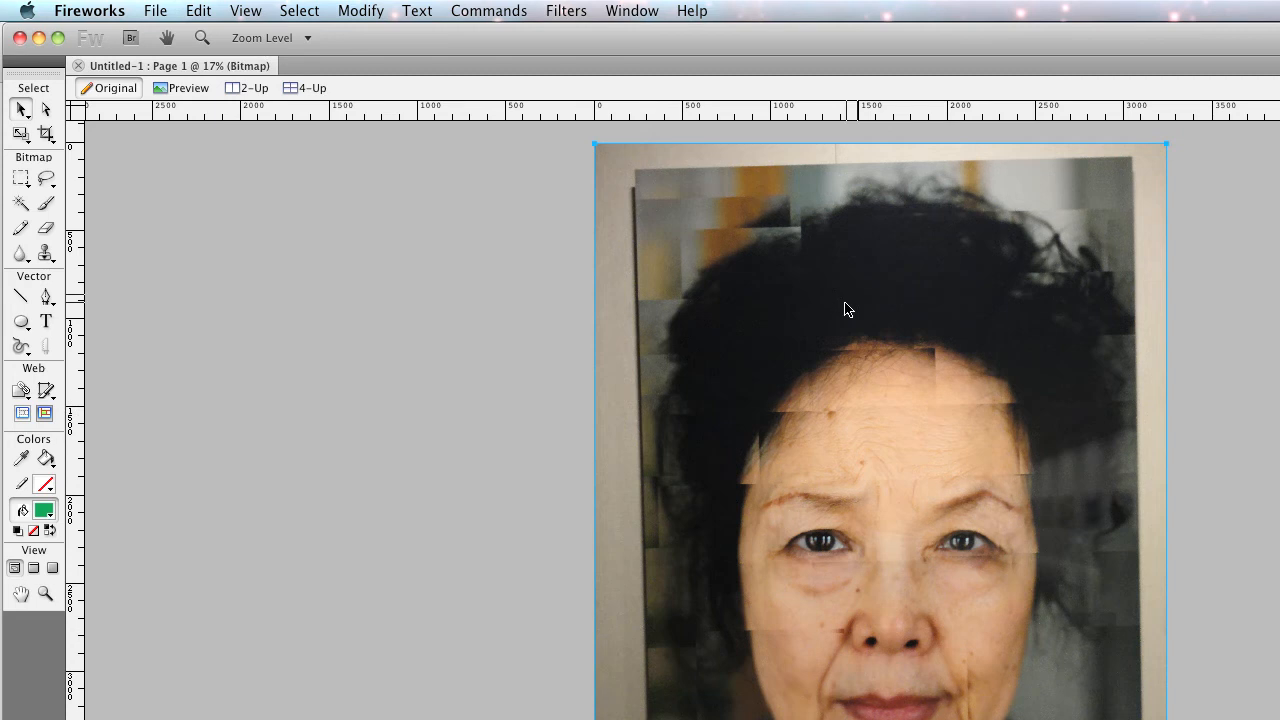
pyautogui.click(361, 11)
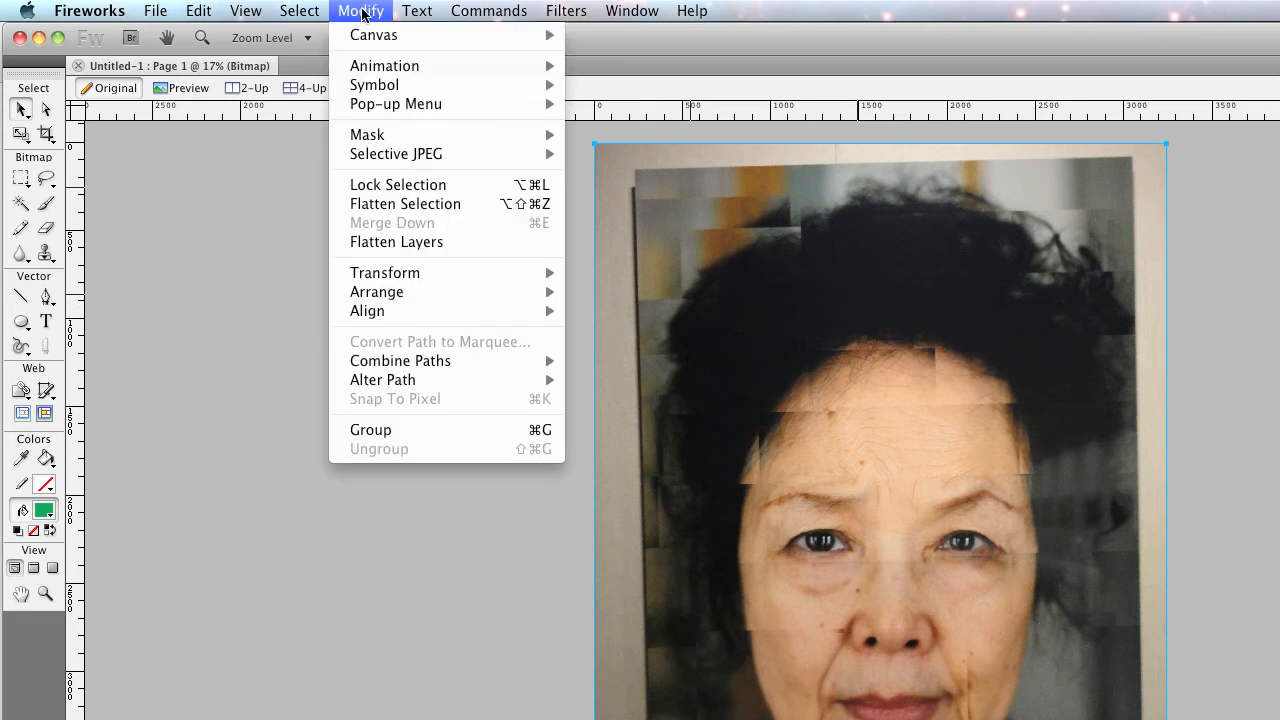
pyautogui.moveTo(374, 34)
pyautogui.click(618, 42)
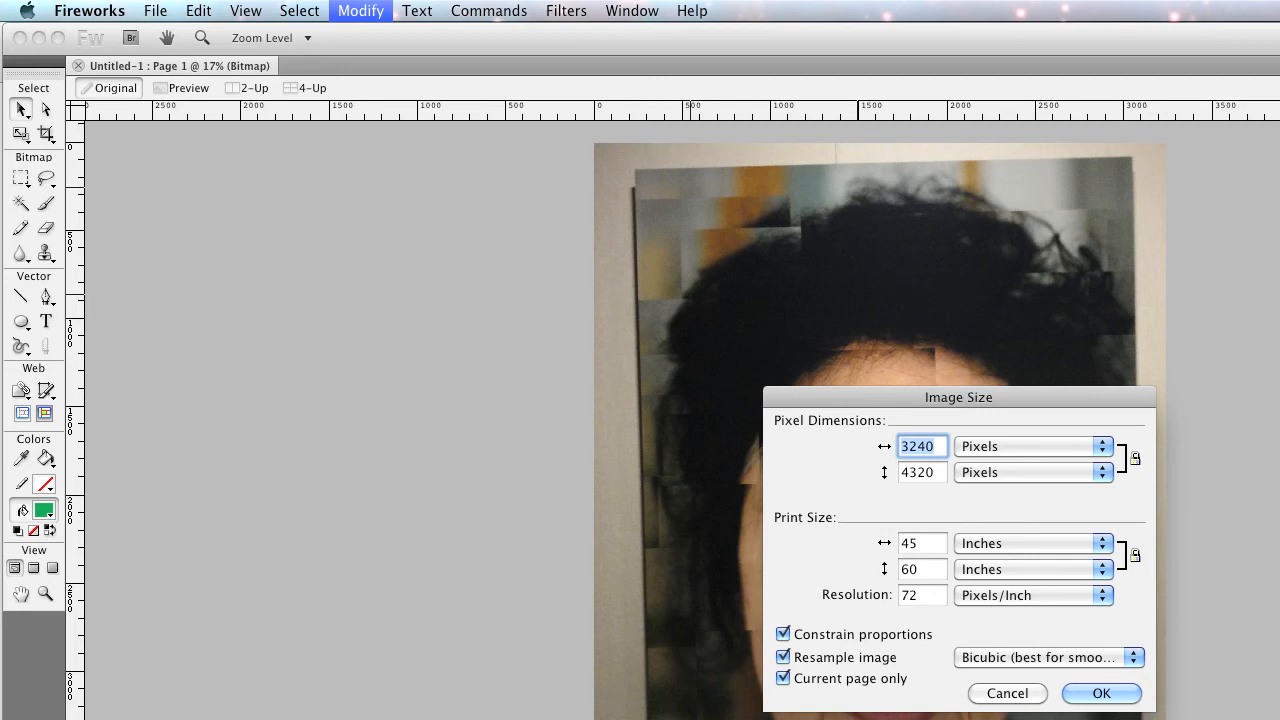
pyautogui.click(935, 446)
pyautogui.doubleClick(935, 446)
pyautogui.write('6')
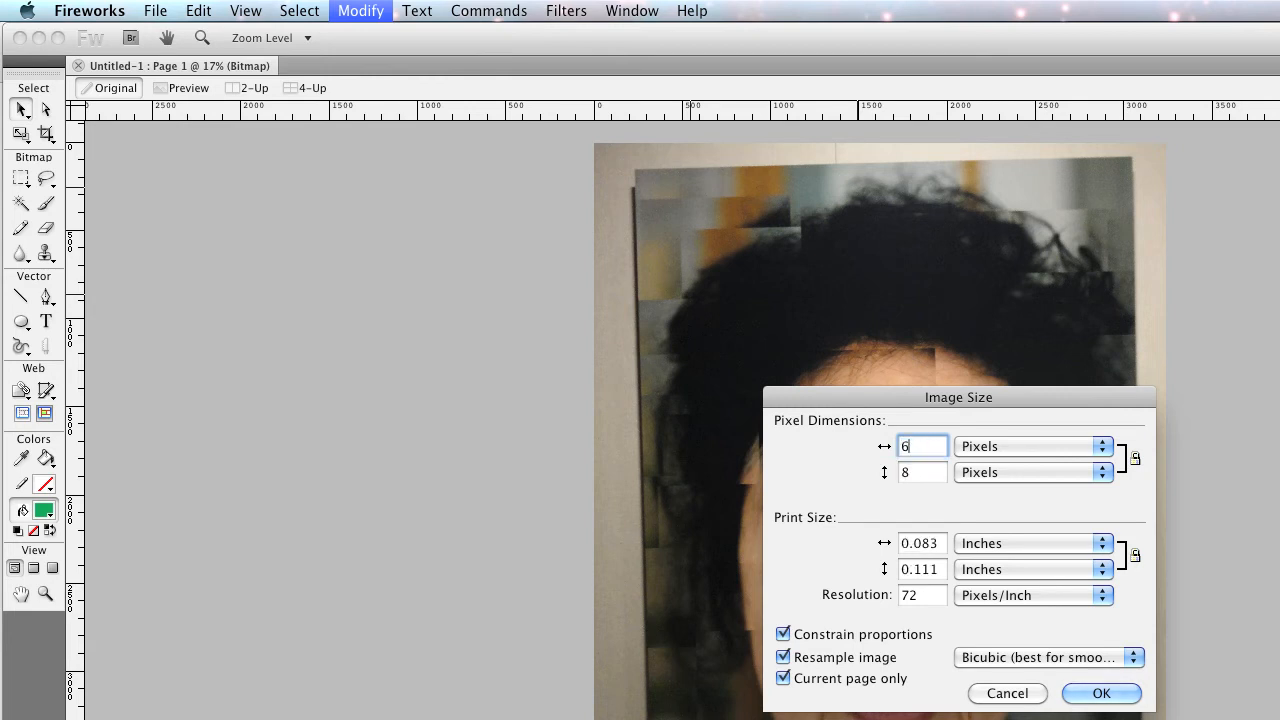
pyautogui.write('00')
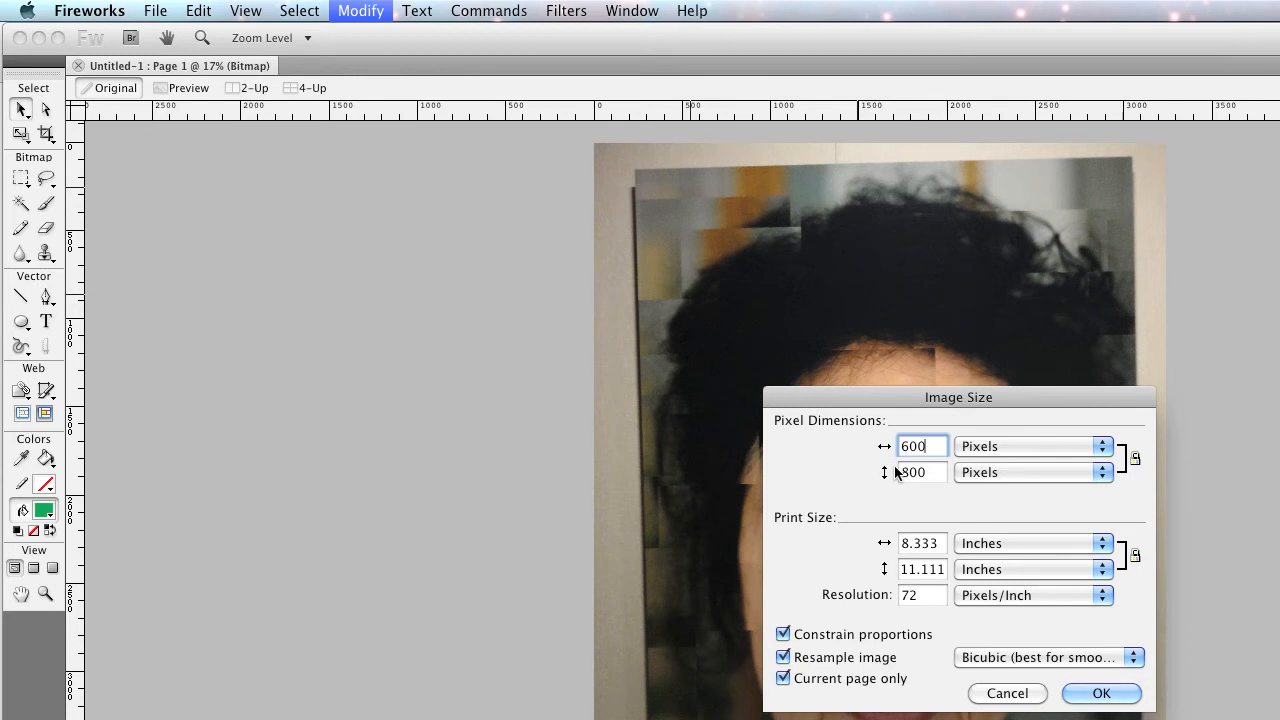
pyautogui.click(1012, 694)
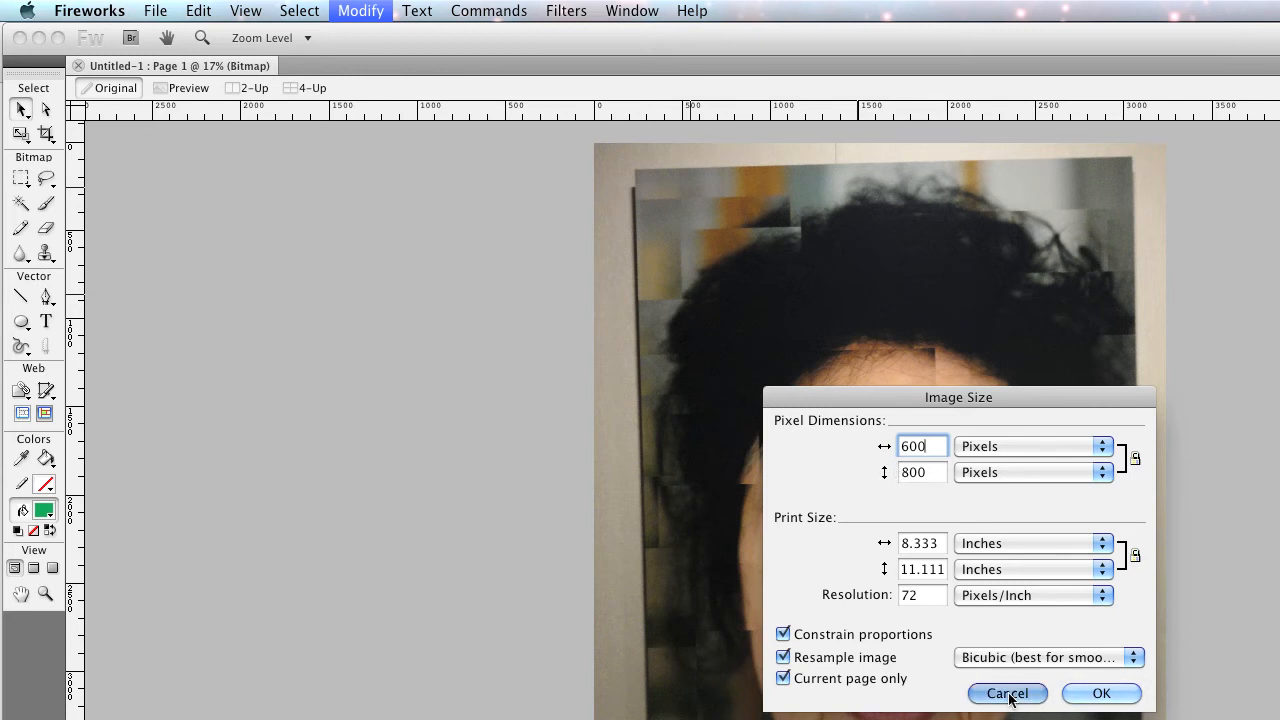
pyautogui.click(366, 347)
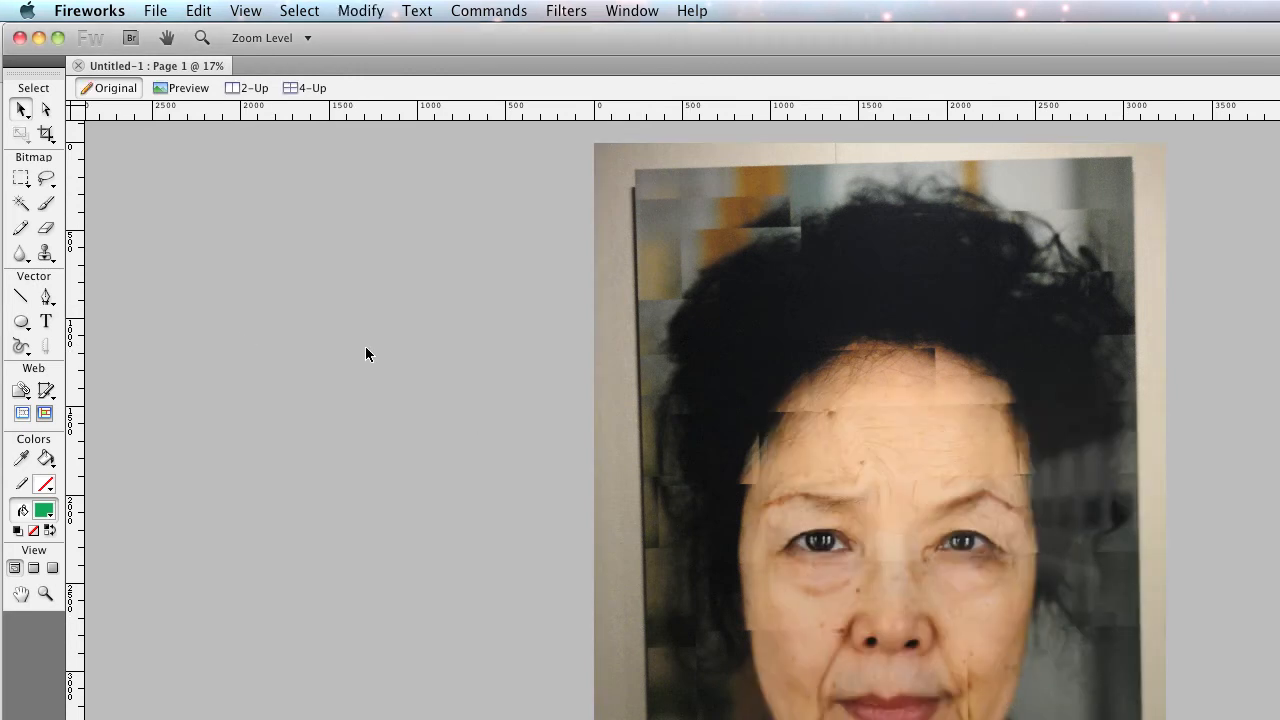
# Add a picture frame around the portrait with the Berber Rug pattern and a frame size of 25
pyautogui.click(467, 12)
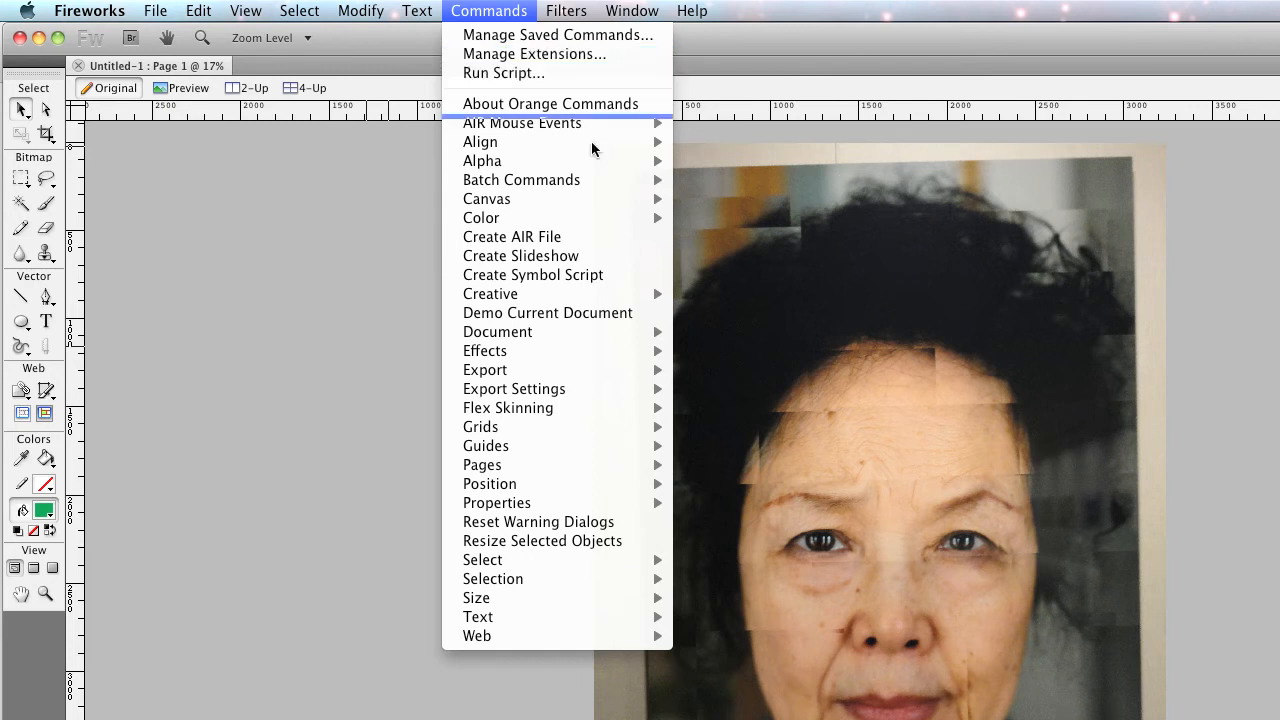
pyautogui.moveTo(567, 163)
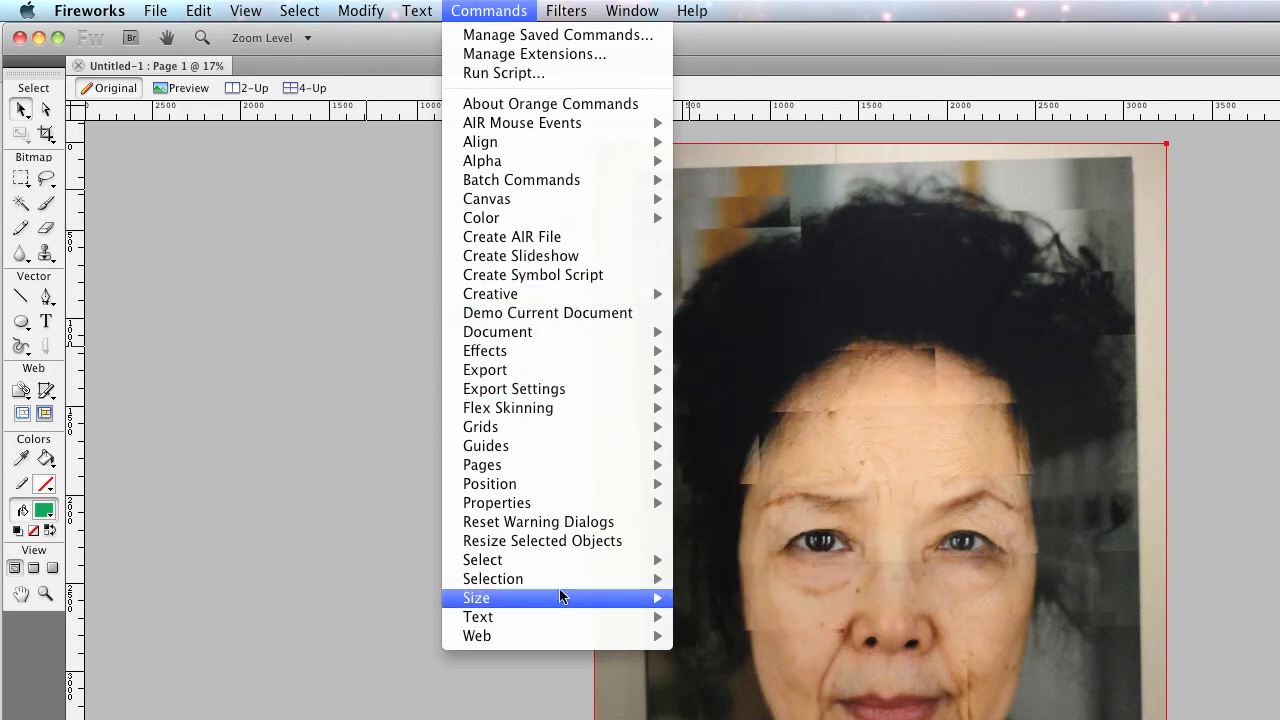
pyautogui.moveTo(546, 295)
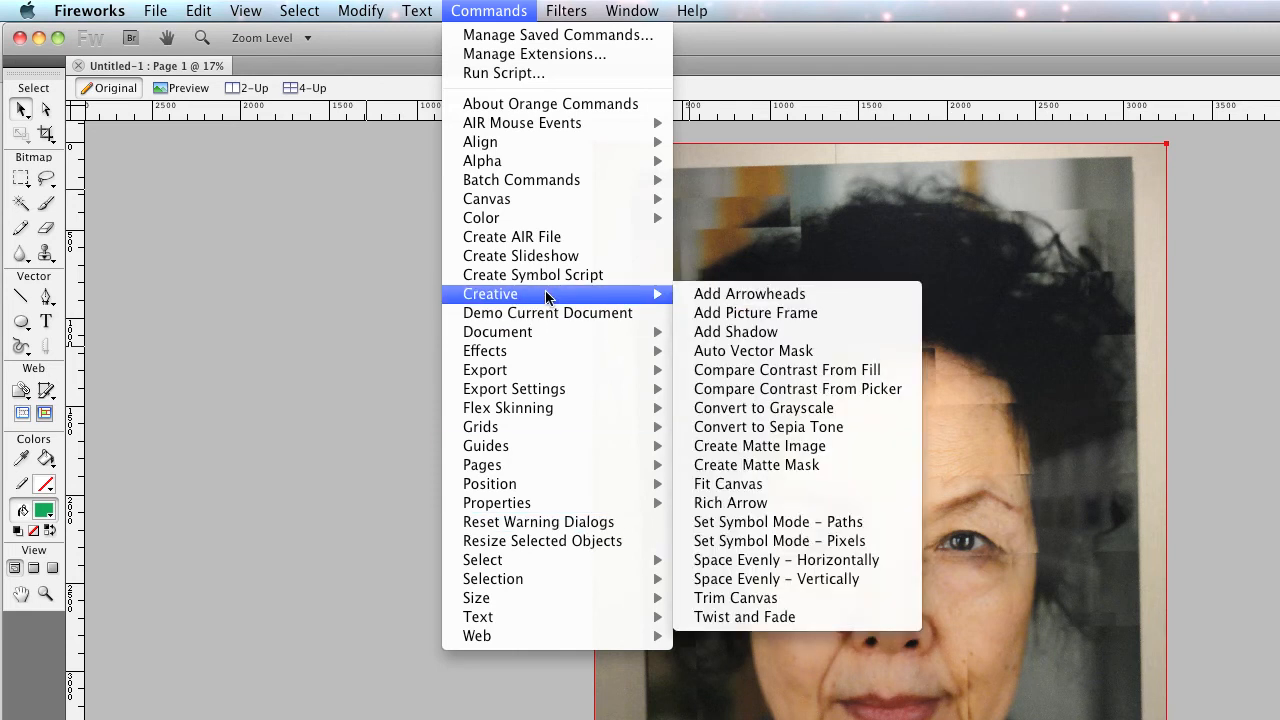
pyautogui.click(768, 314)
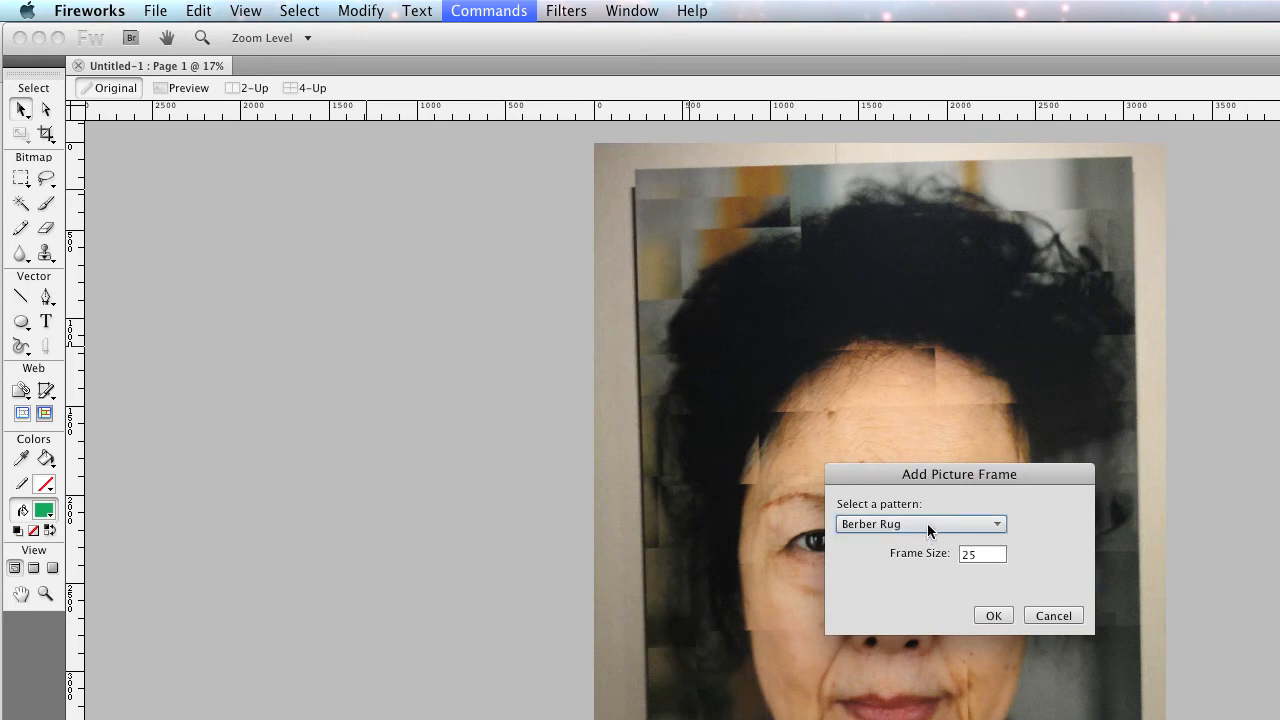
pyautogui.click(1051, 617)
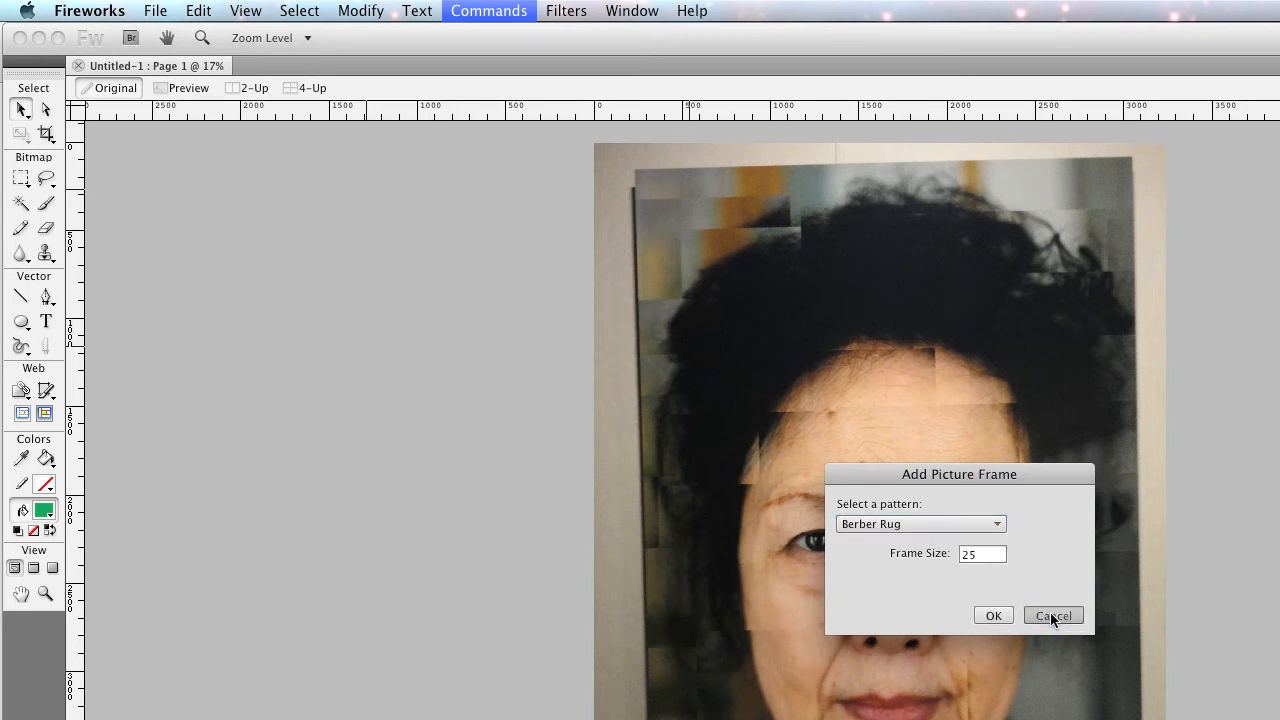
pyautogui.click(980, 614)
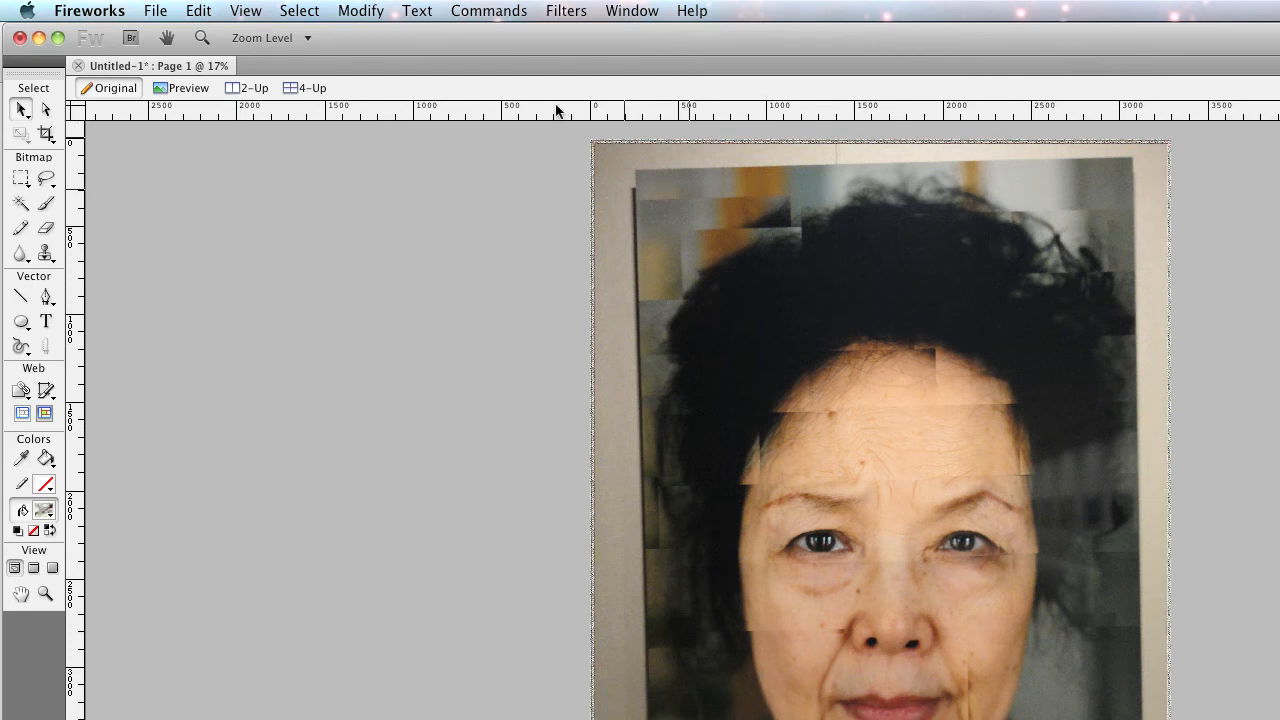
# Close the framed portrait document without saving it and dismiss the welcome screen
pyautogui.click(156, 11)
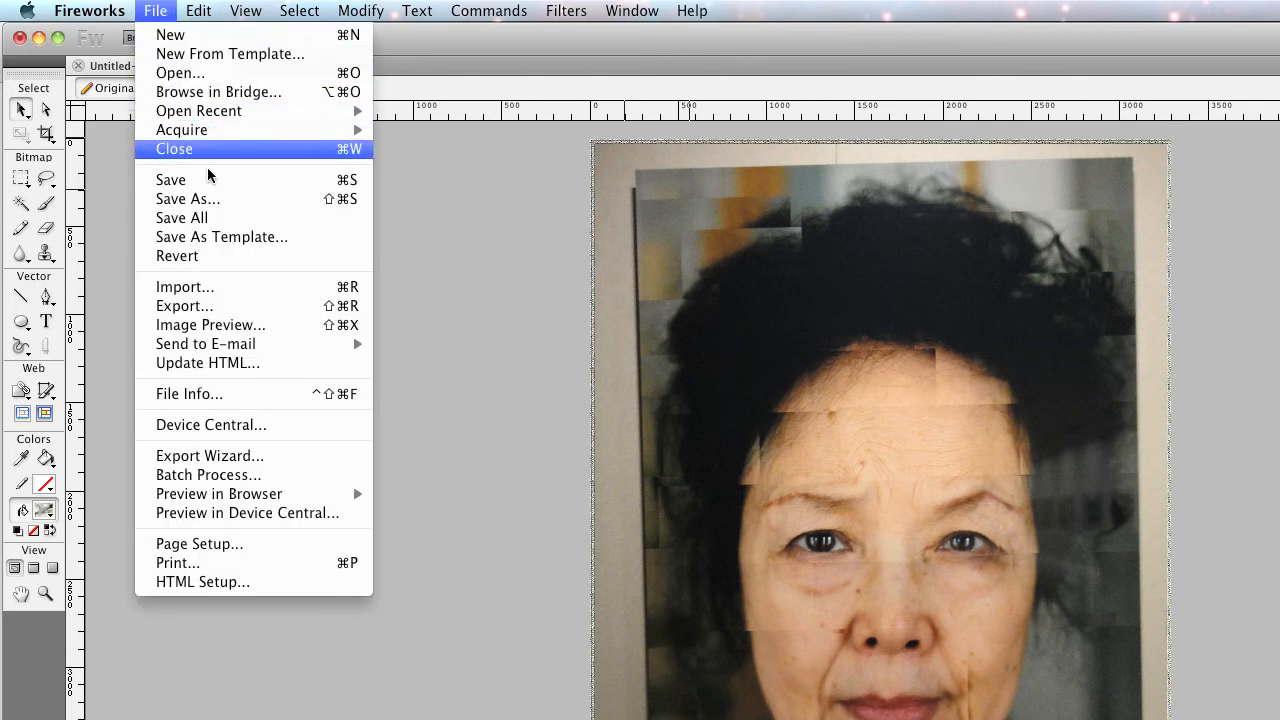
pyautogui.click(172, 149)
pyautogui.click(920, 376)
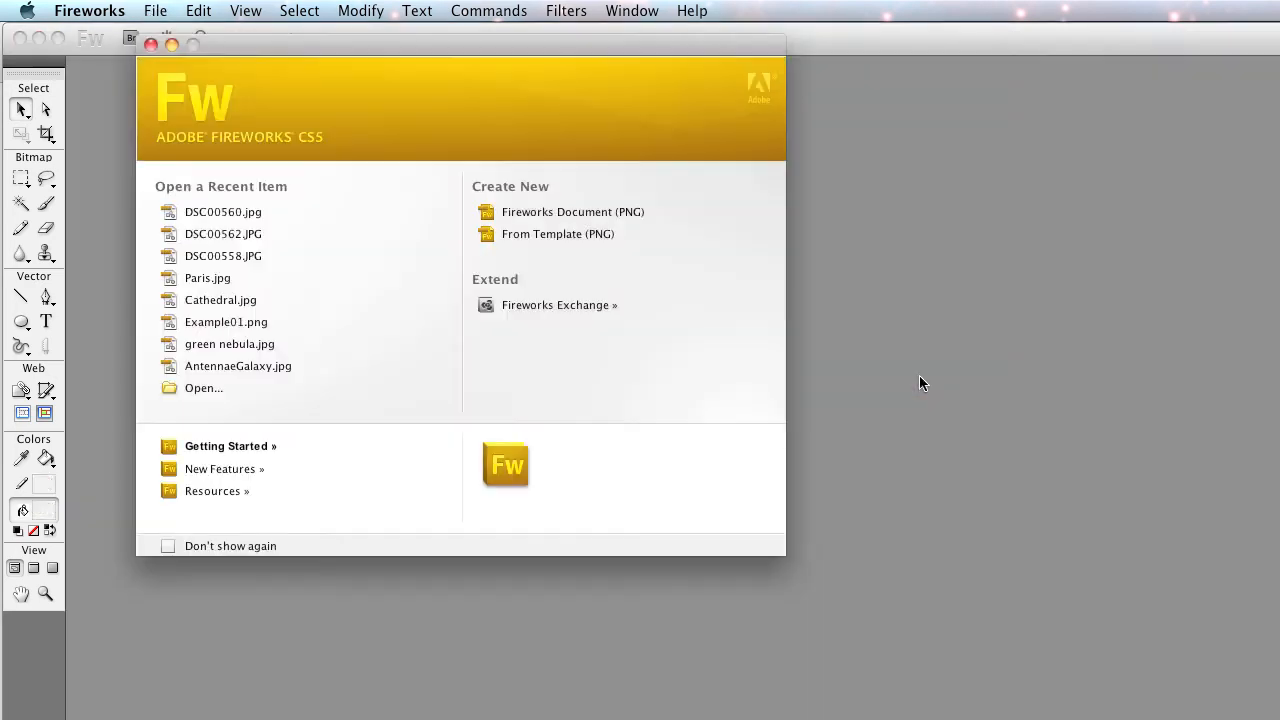
pyautogui.click(151, 45)
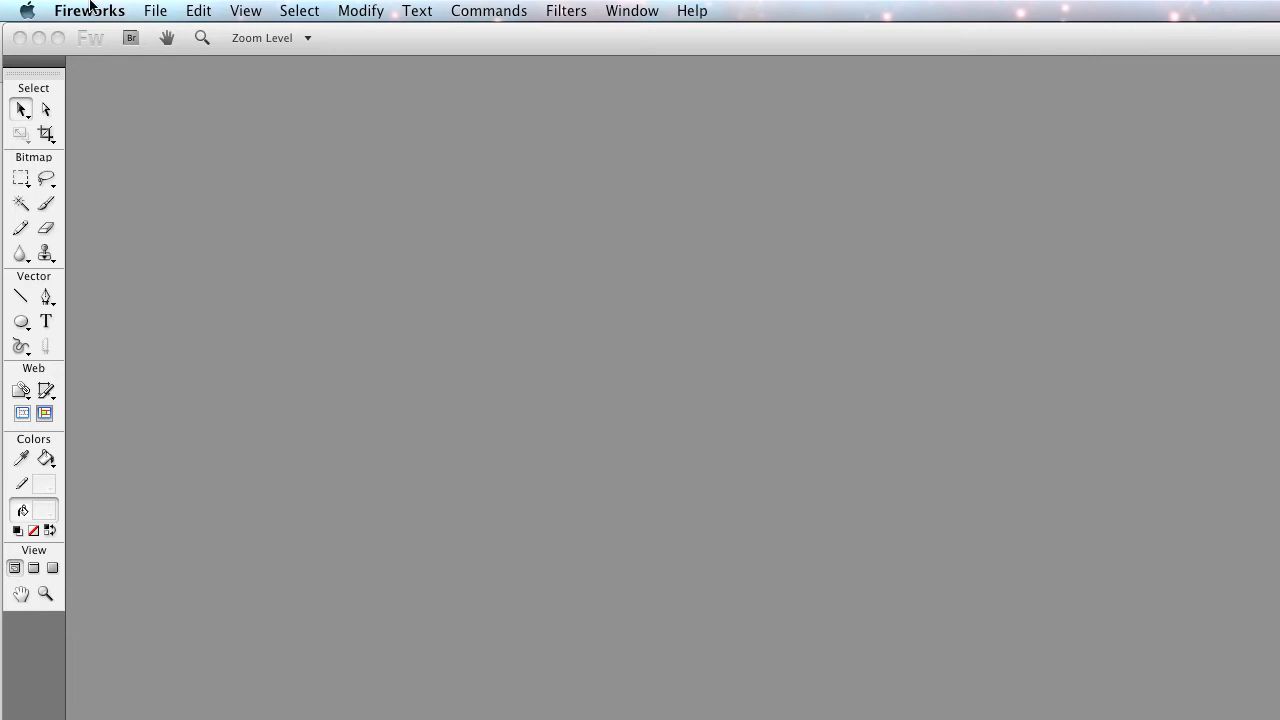
# Start a Batch Process with the images DSC00538.JPG through DSC00592.JPG from the Part_06 folder and continue to the batch options
pyautogui.click(161, 11)
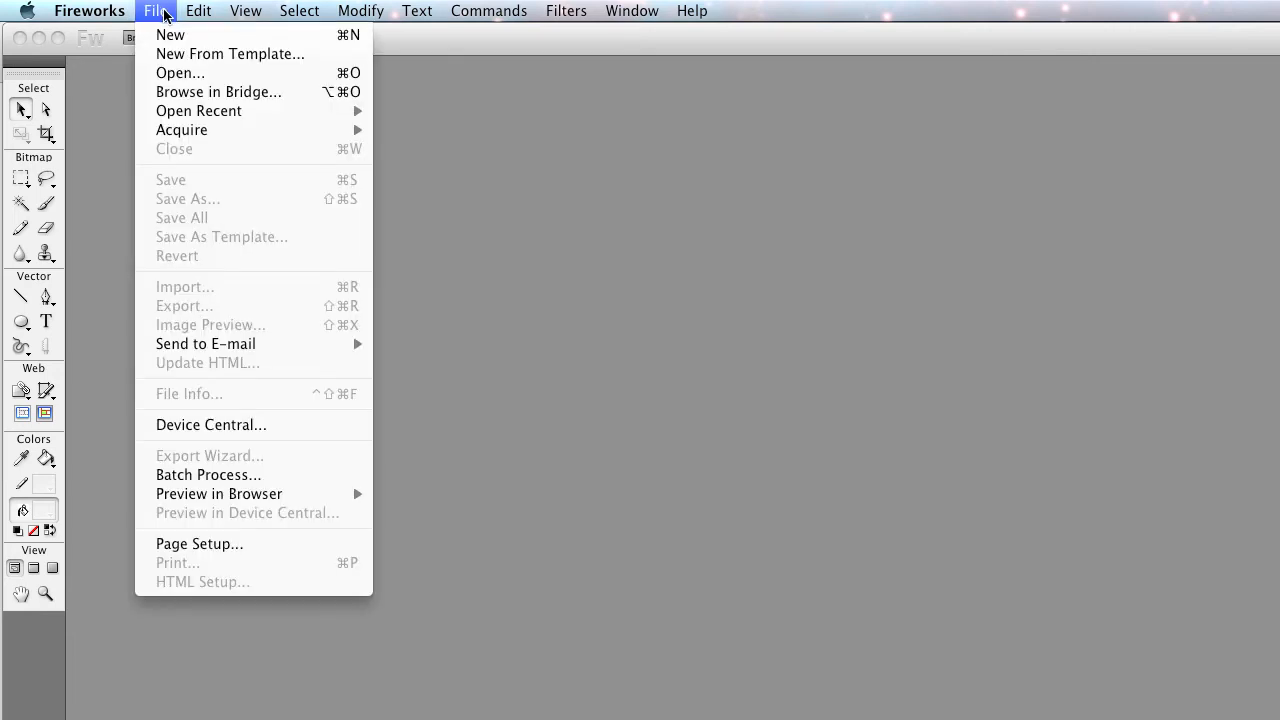
pyautogui.click(201, 484)
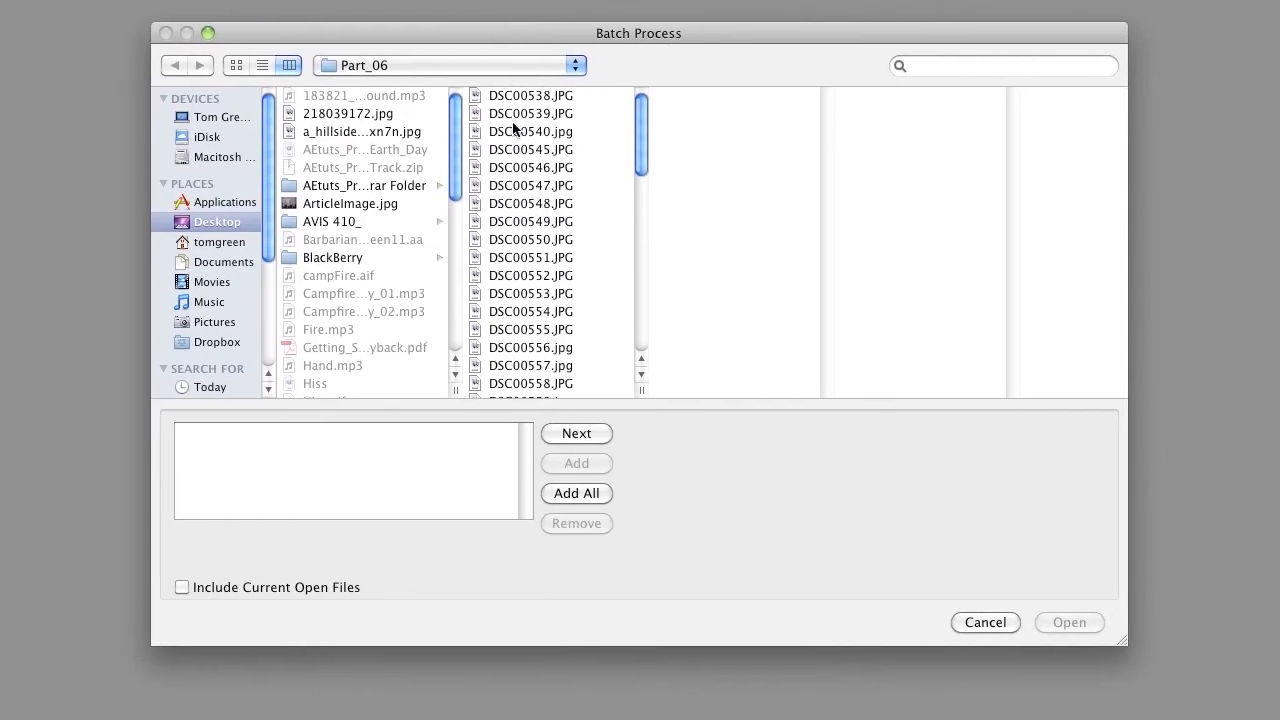
pyautogui.click(560, 95)
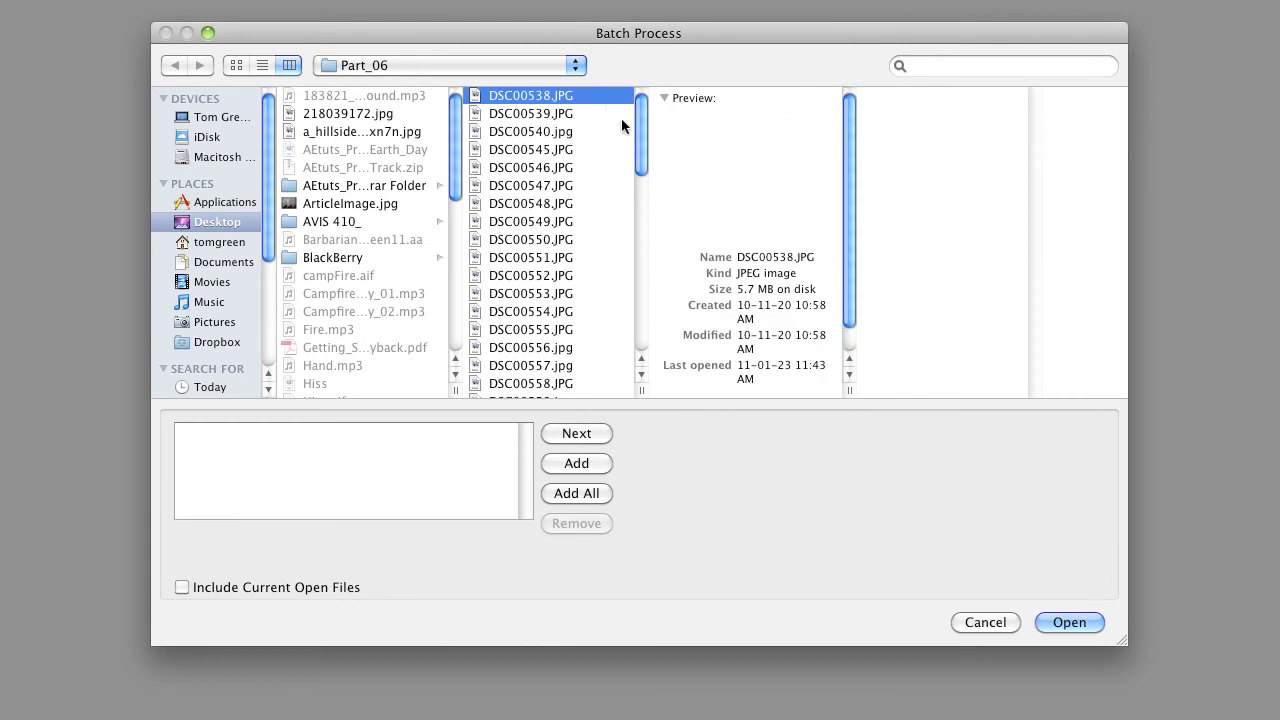
pyautogui.moveTo(640, 120); pyautogui.dragTo(638, 318)
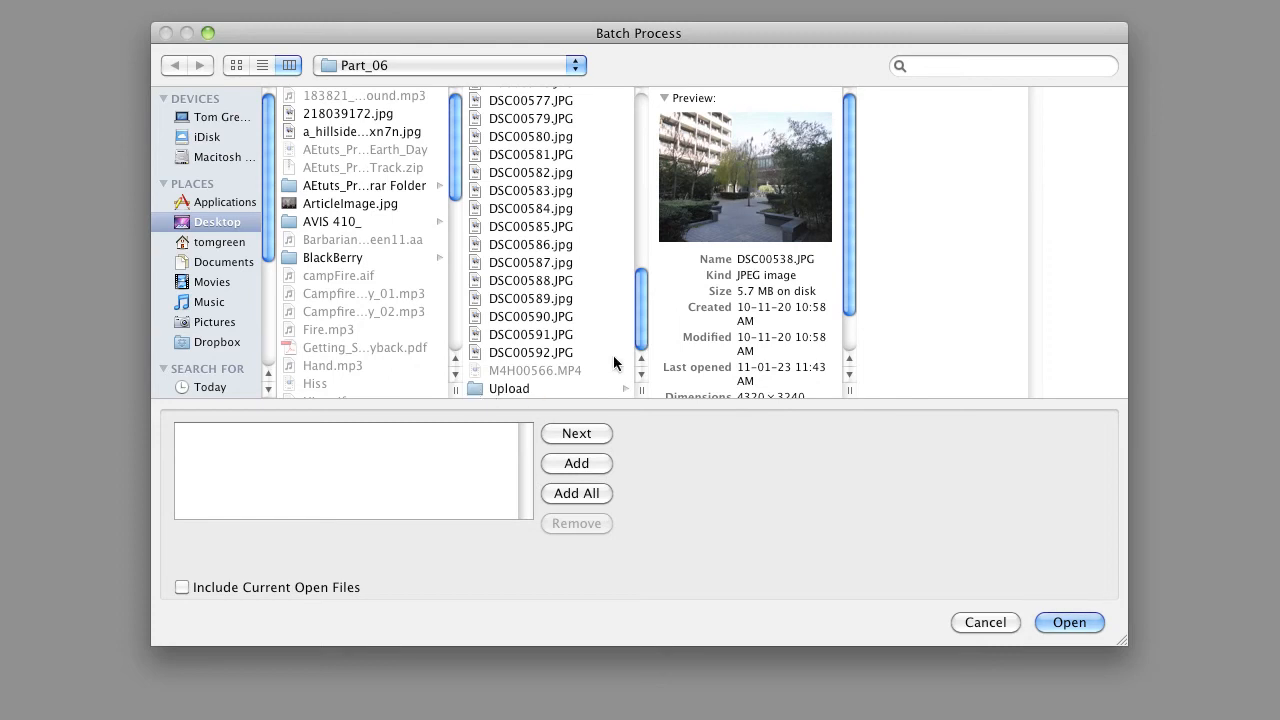
pyautogui.moveTo(640, 285); pyautogui.dragTo(637, 318)
pyautogui.keyDown('shift'); pyautogui.click(516, 353); pyautogui.keyUp('shift')
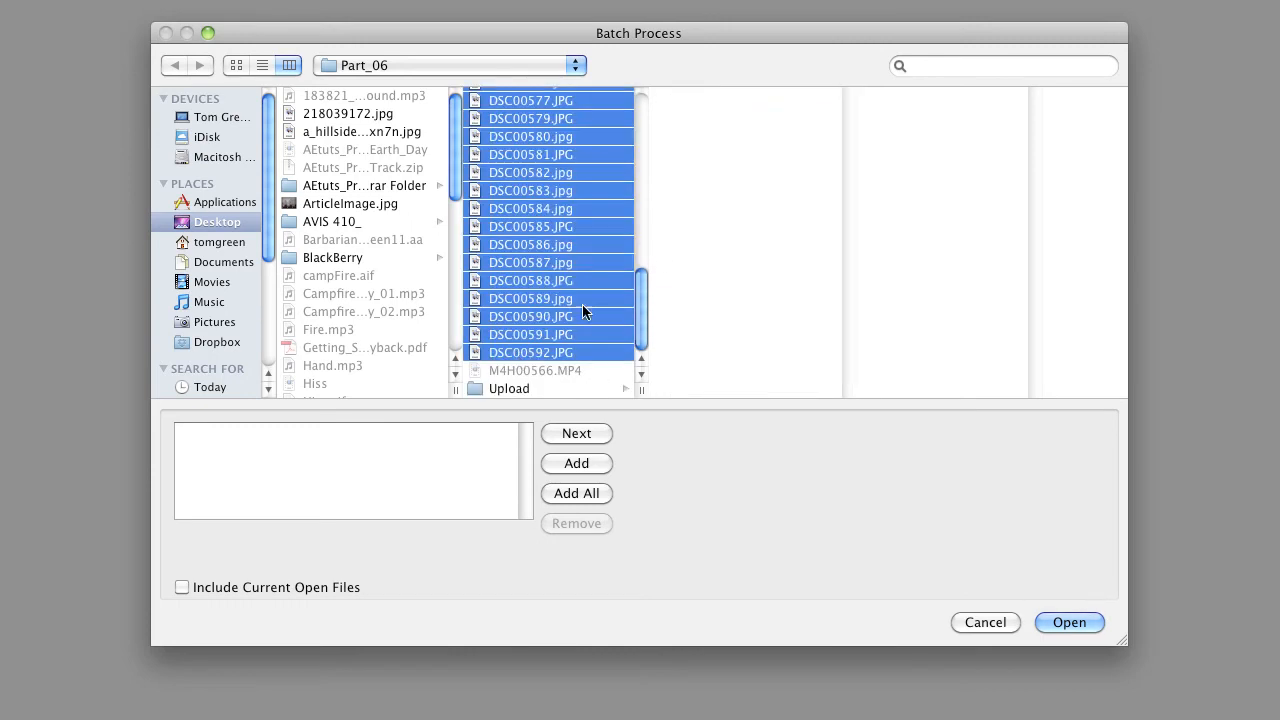
pyautogui.click(570, 463)
pyautogui.click(576, 433)
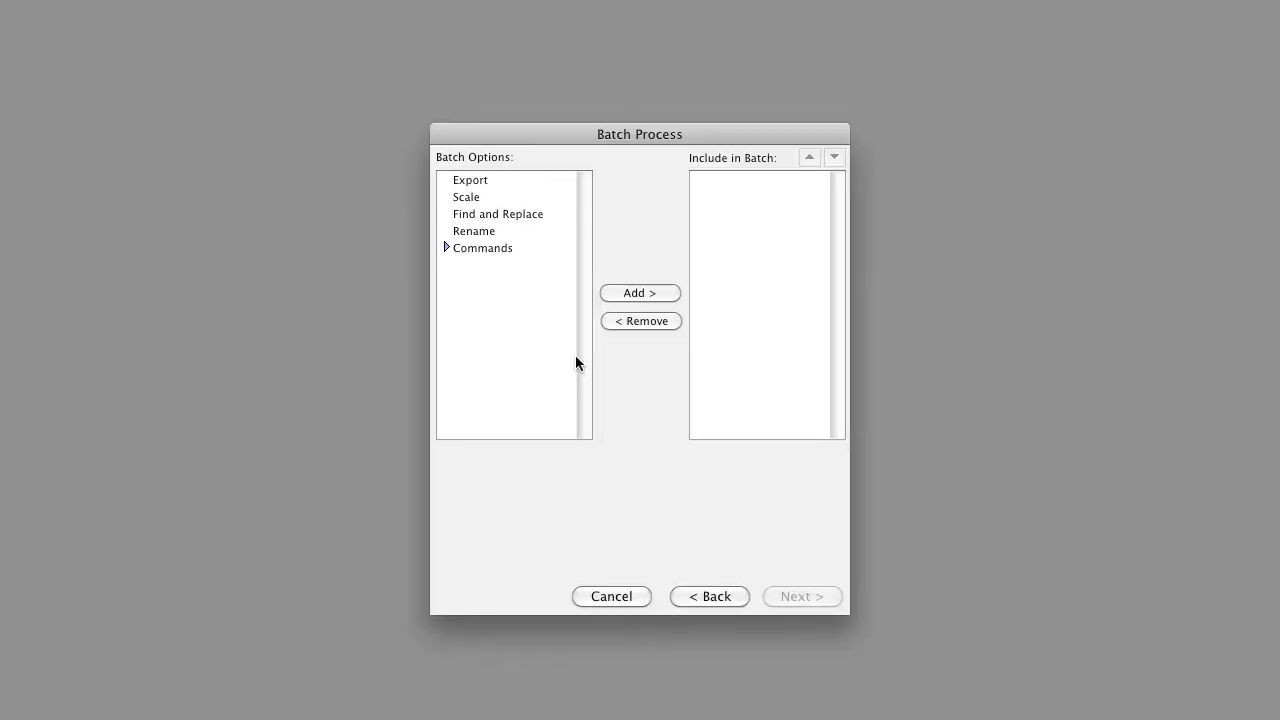
# Include the Scale operation in the batch
pyautogui.click(467, 186)
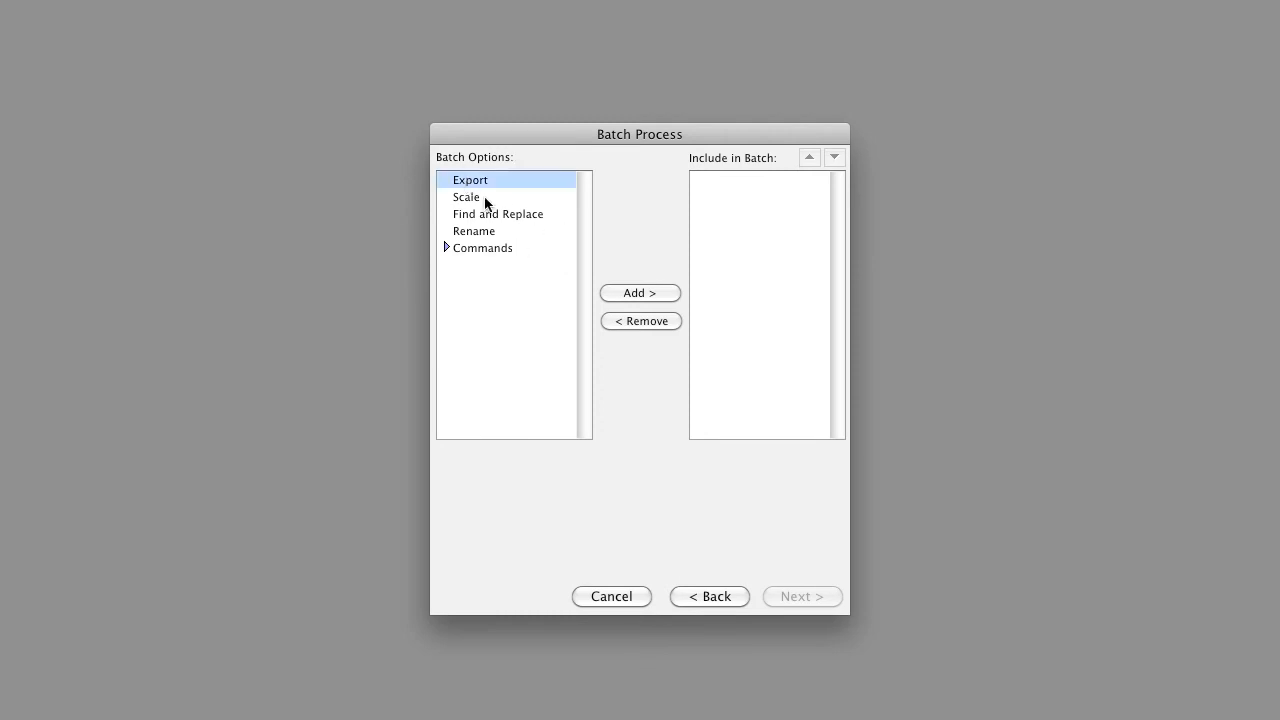
pyautogui.click(468, 198)
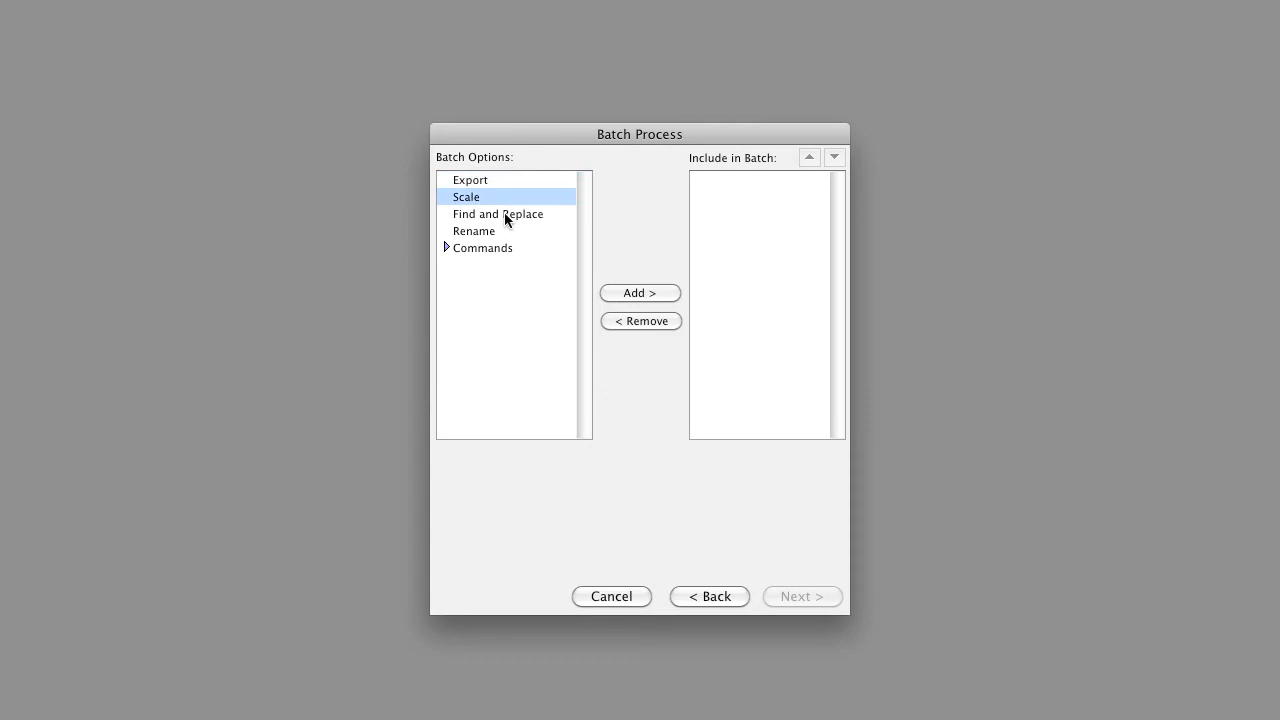
pyautogui.click(445, 247)
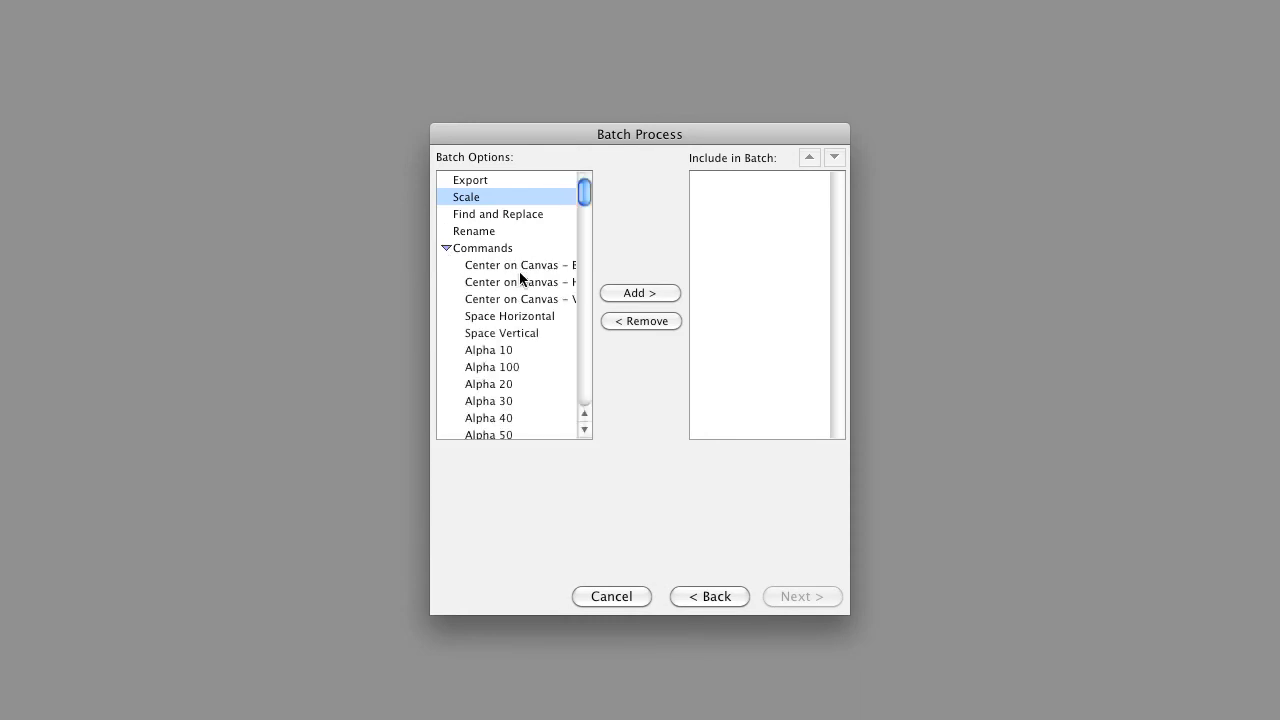
pyautogui.moveTo(581, 194)
pyautogui.mouseDown()
pyautogui.moveTo(570, 414)
pyautogui.moveTo(583, 192)
pyautogui.mouseUp()
pyautogui.click(445, 248)
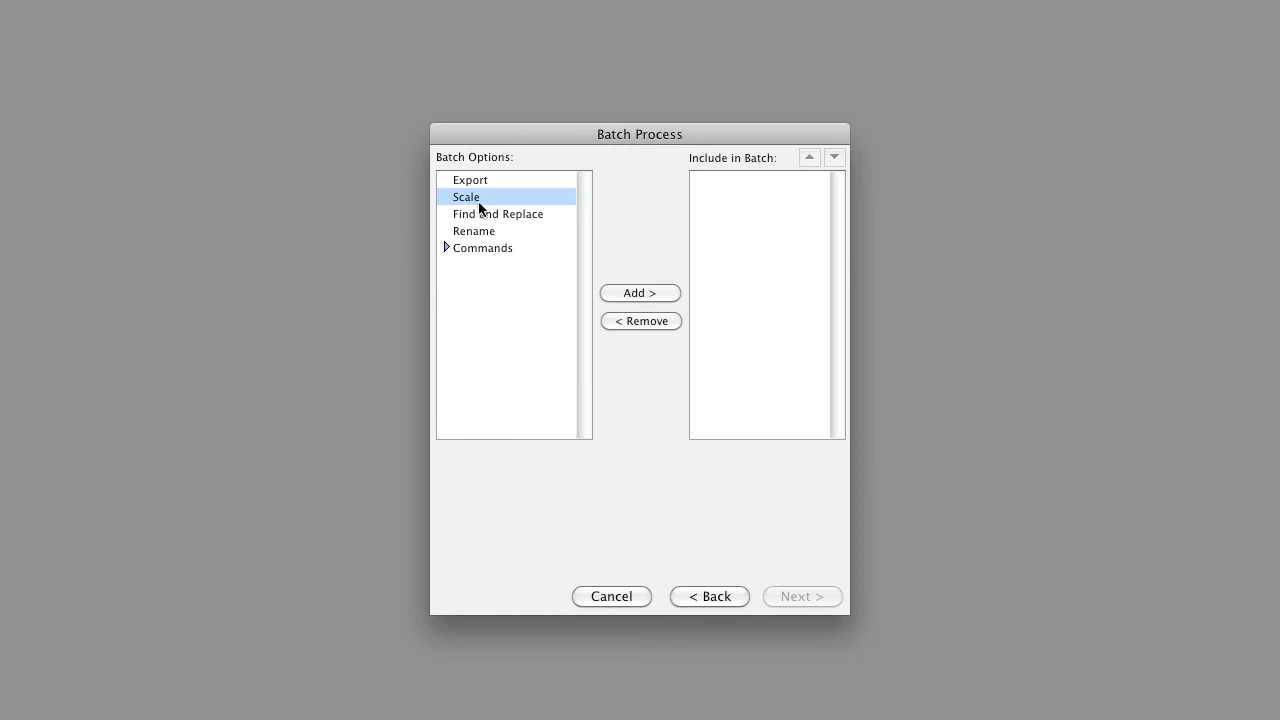
pyautogui.click(622, 292)
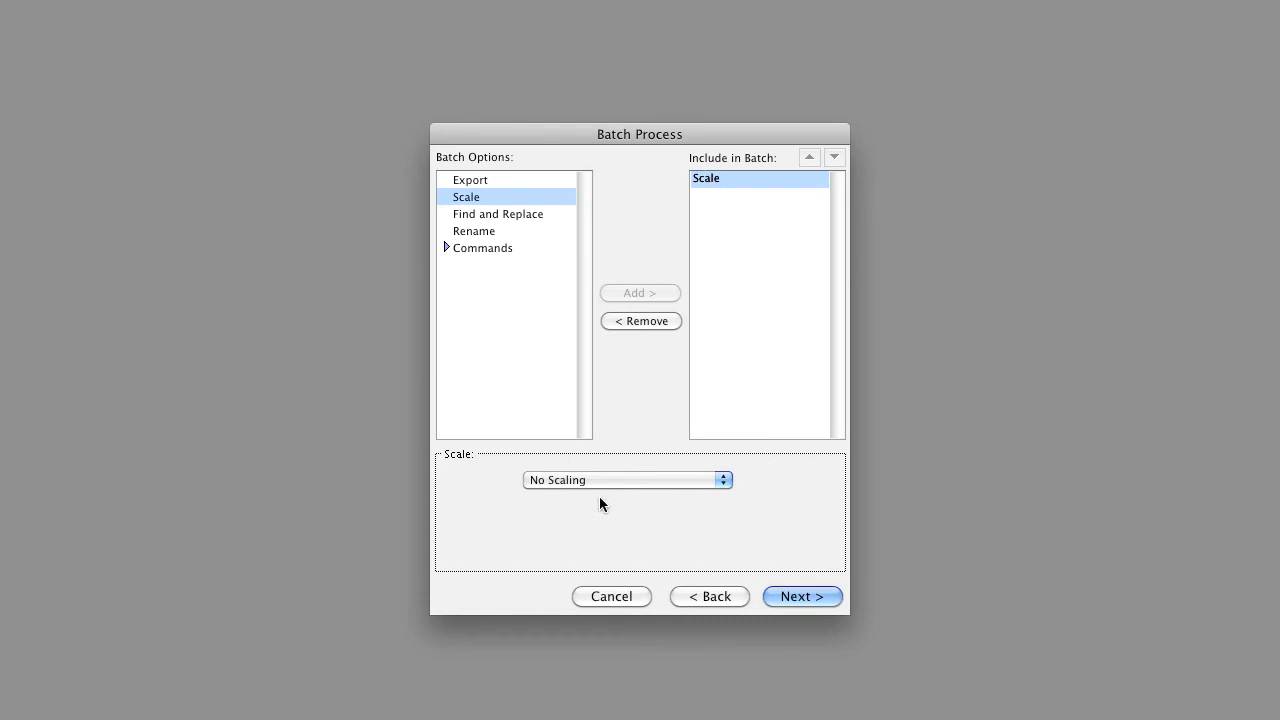
# Configure the batch scaling as Scale to Percentage with a value of 20%
pyautogui.click(588, 479)
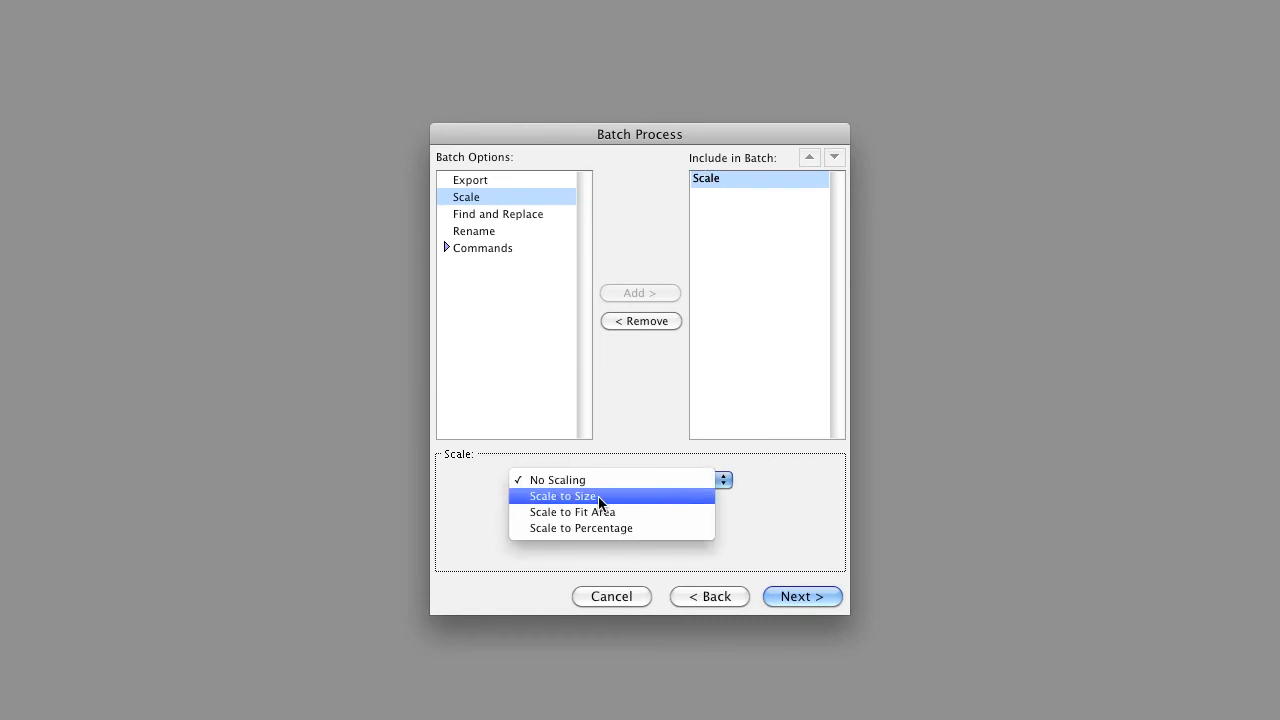
pyautogui.click(618, 527)
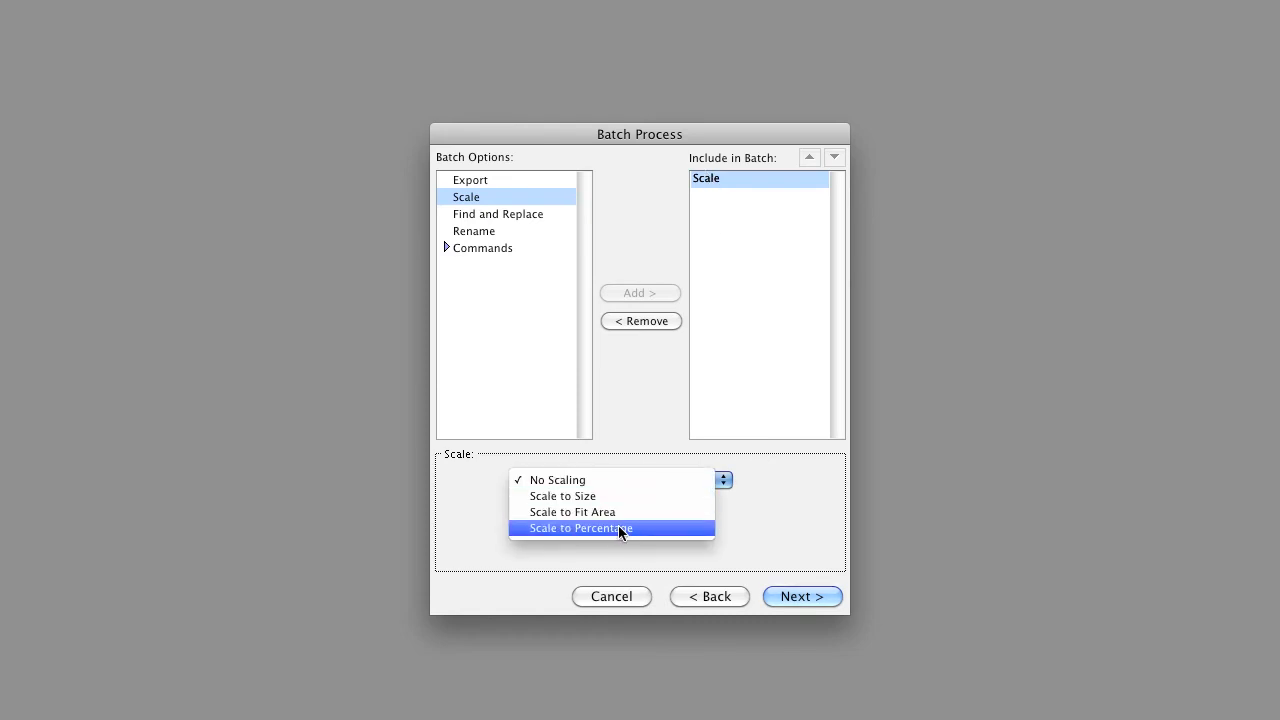
pyautogui.press('Tab')
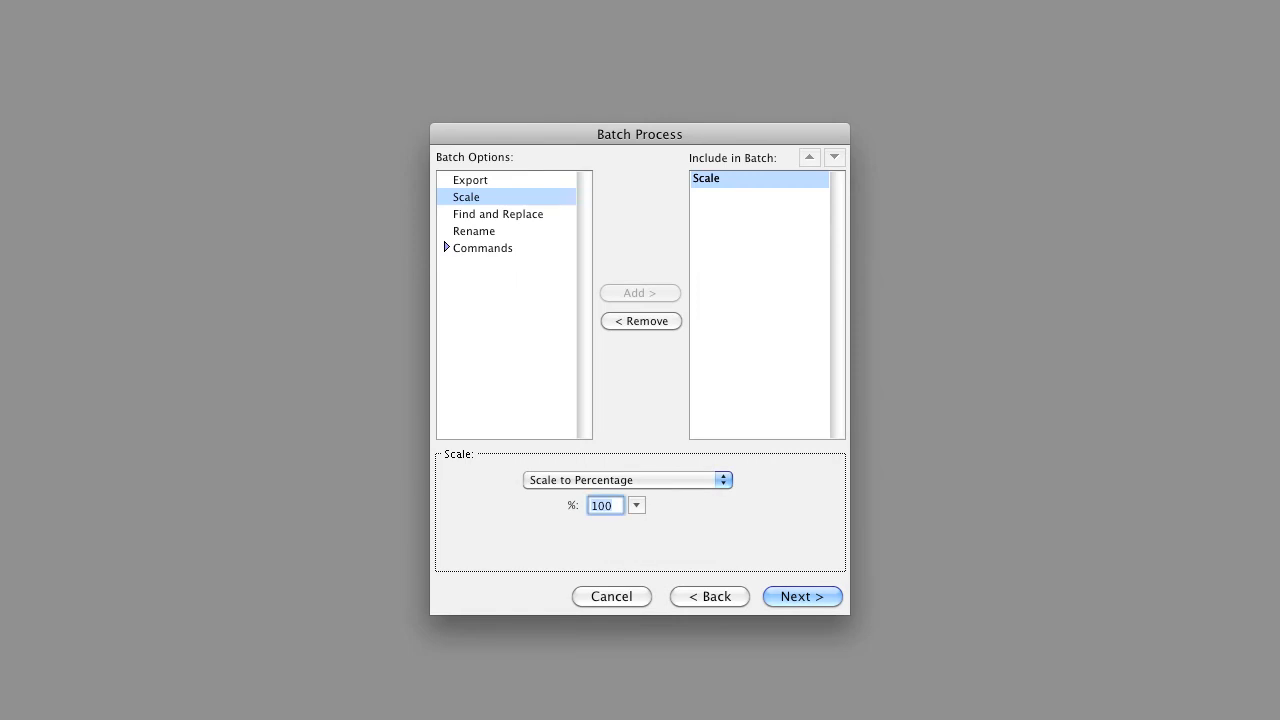
pyautogui.click(588, 479)
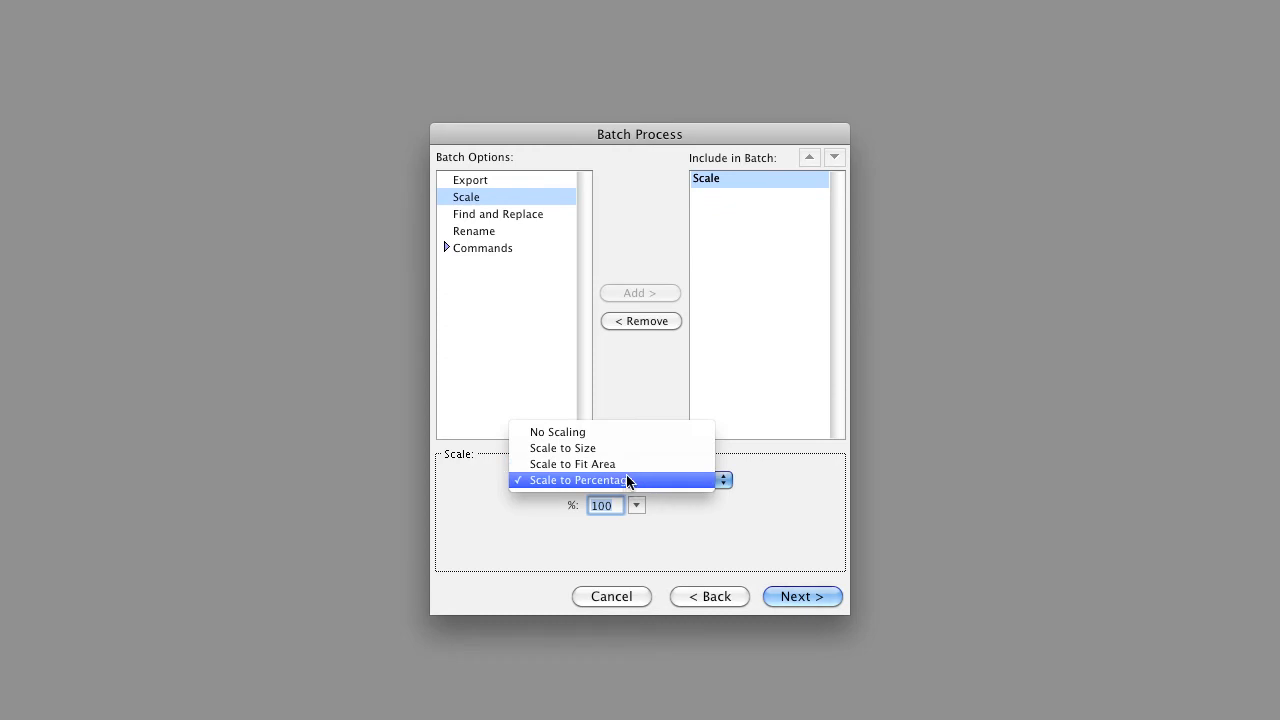
pyautogui.click(661, 481)
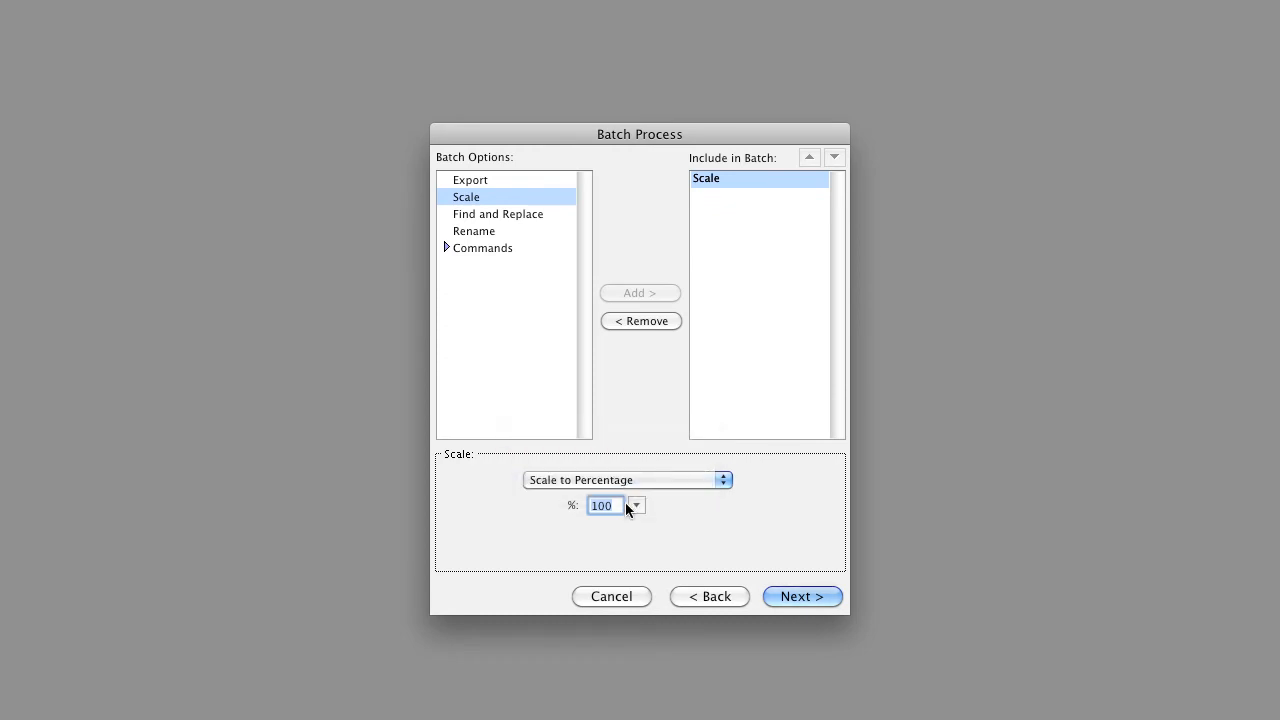
pyautogui.moveTo(614, 506); pyautogui.dragTo(588, 507)
pyautogui.write('20')
# Include the Rename operation in the batch with the prefix TutsPlus_ and continue to the file saving options
pyautogui.click(468, 231)
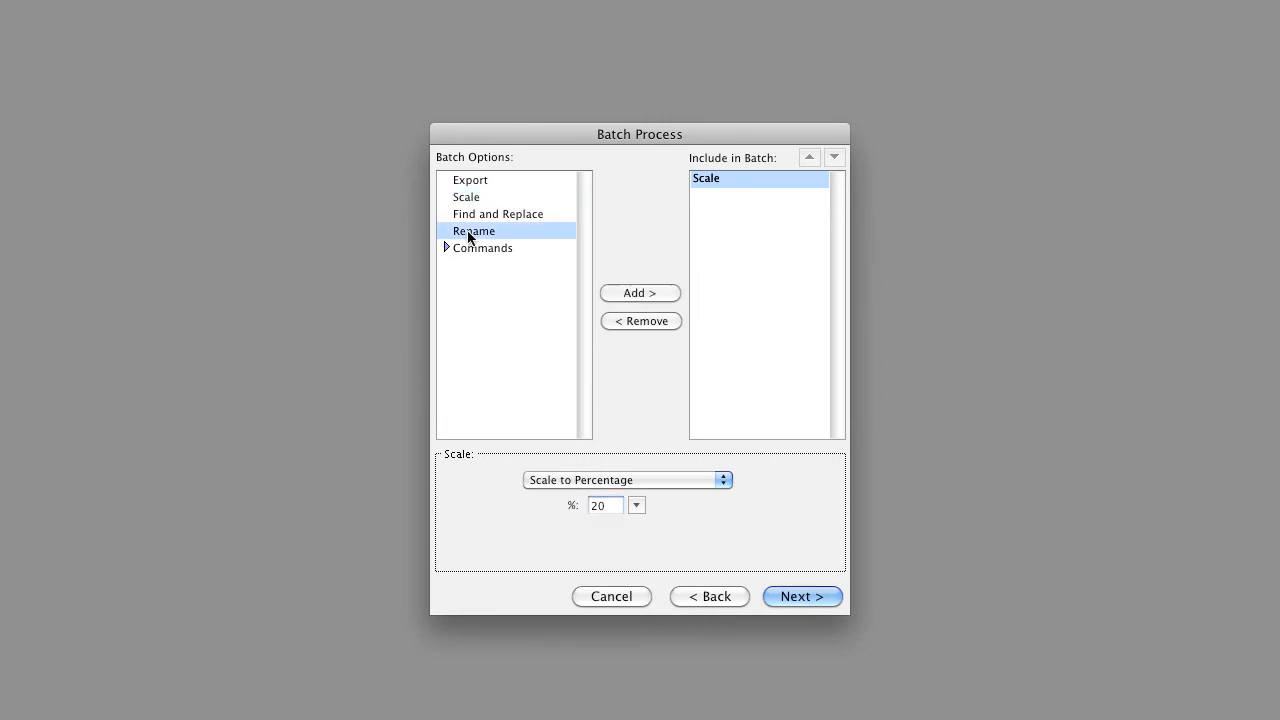
pyautogui.click(627, 292)
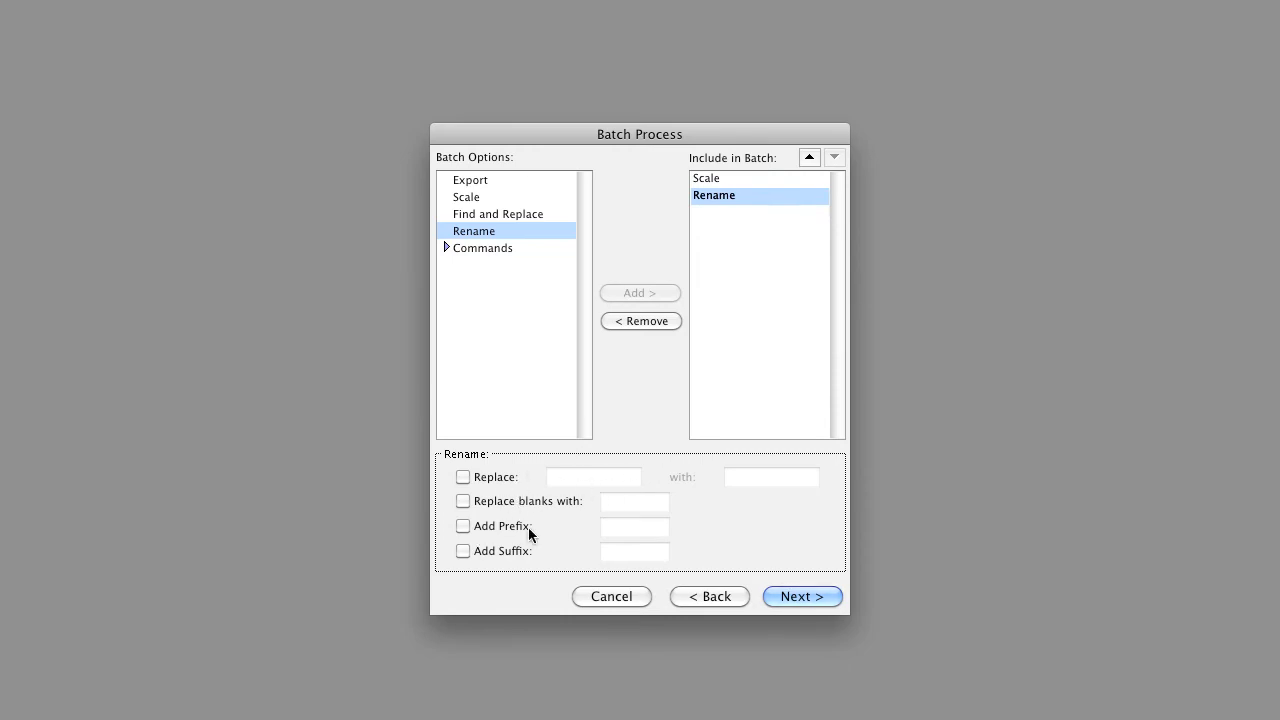
pyautogui.click(463, 527)
pyautogui.click(633, 523)
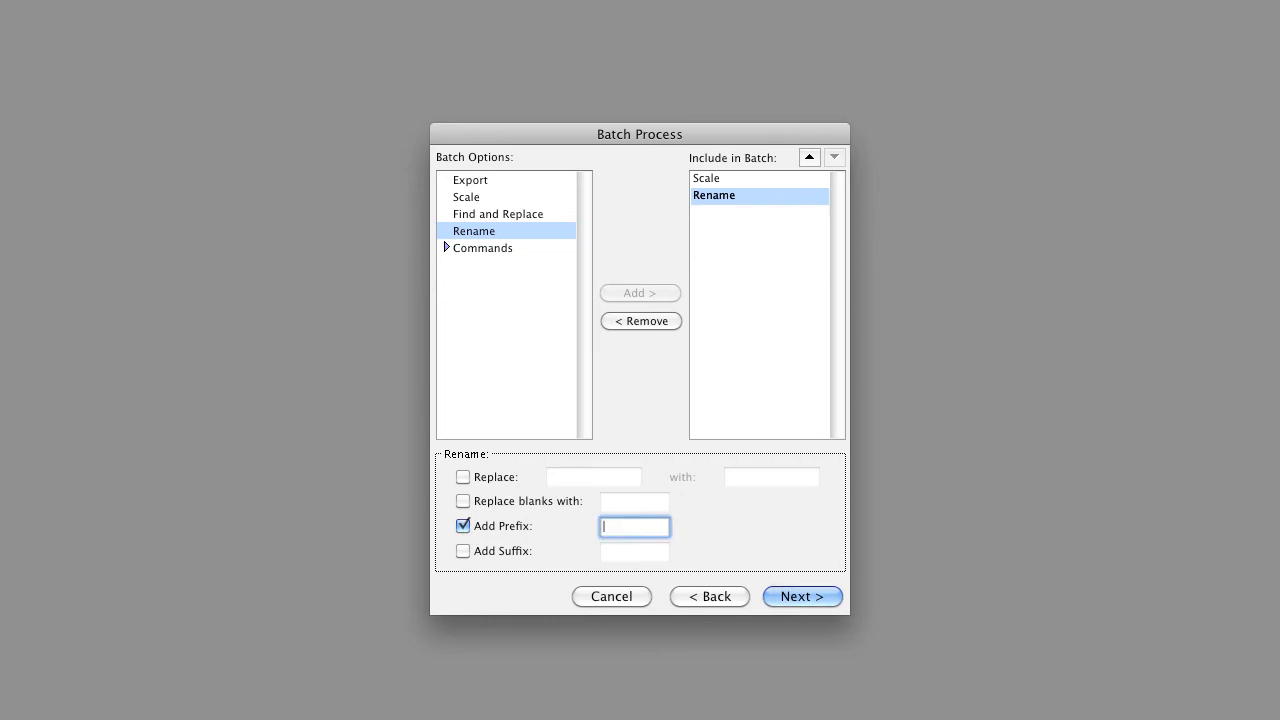
pyautogui.write('TUTS_')
pyautogui.press('super+a')
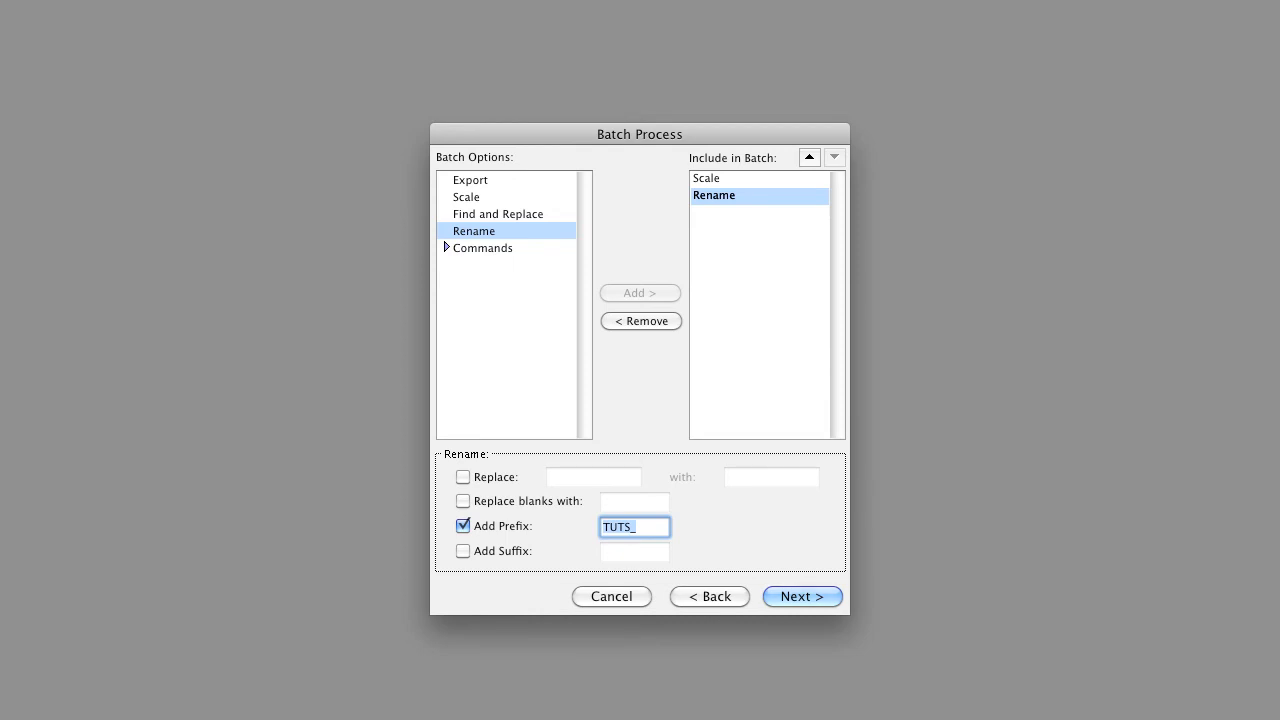
pyautogui.write('TutsPlus_')
pyautogui.click(799, 594)
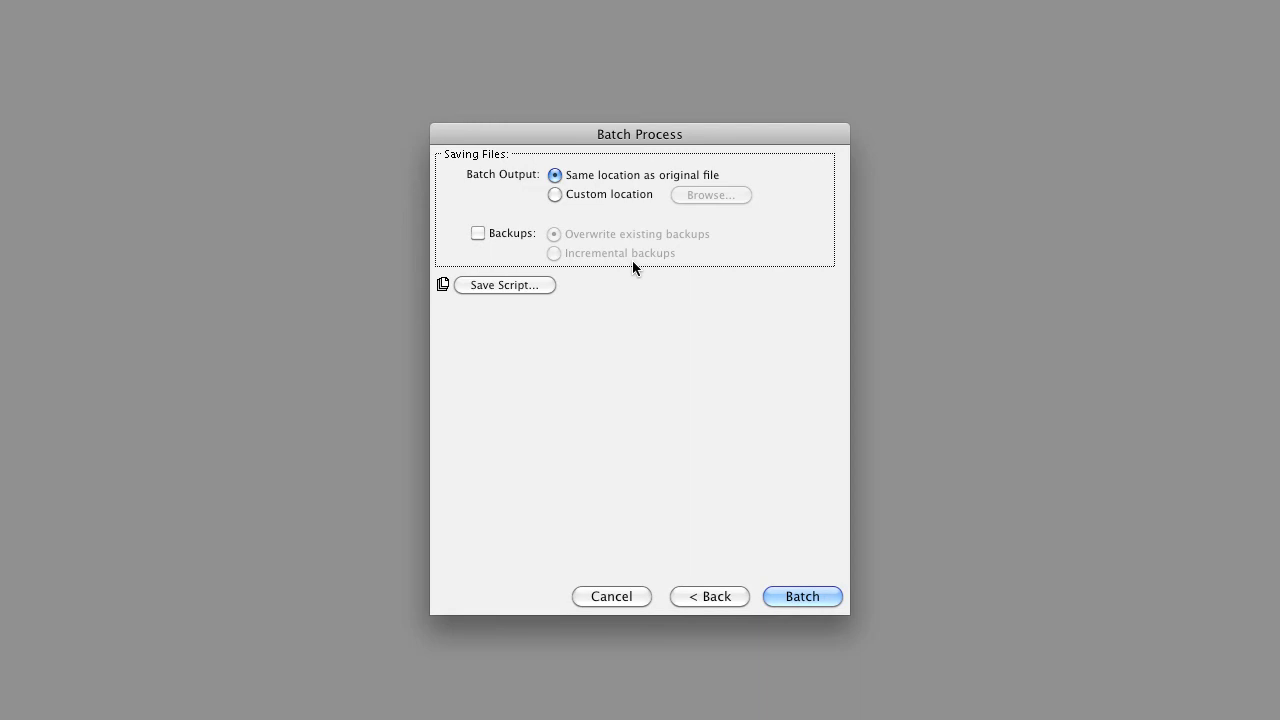
# Set the batch output to the custom location Upload inside the Part_06 folder and run the batch
pyautogui.click(615, 199)
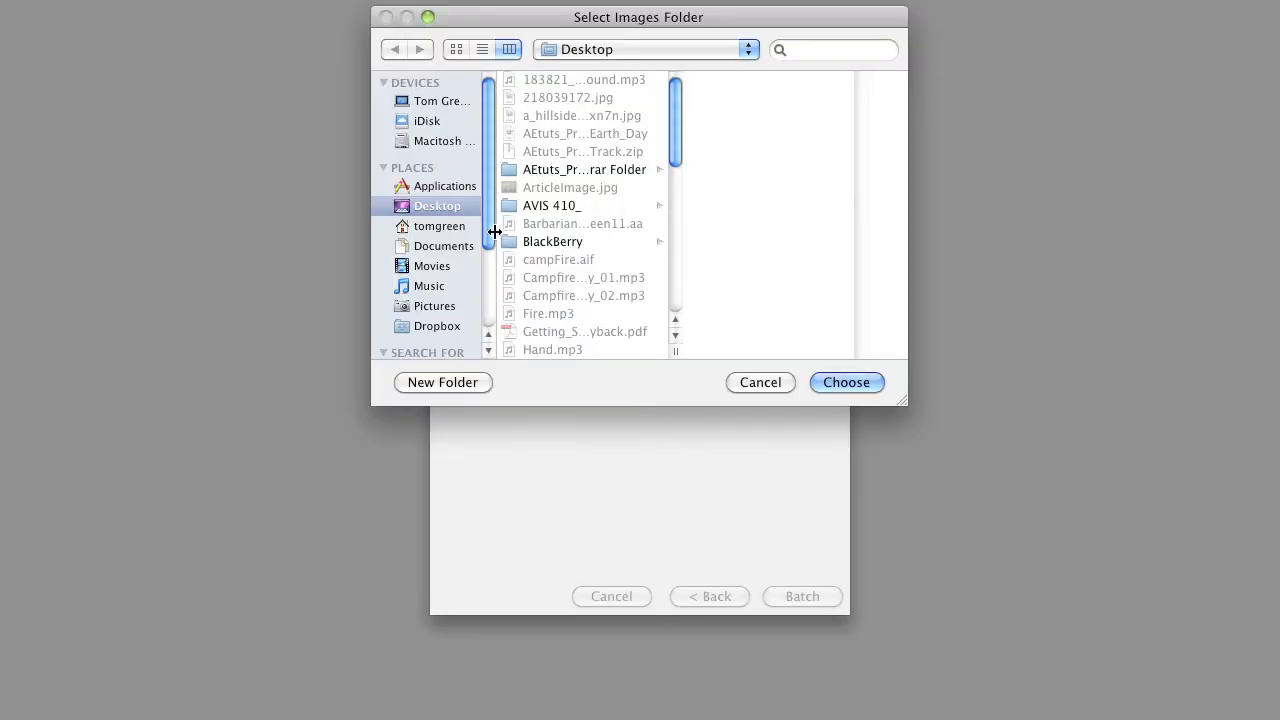
pyautogui.scroll(-5, 478, 260)
pyautogui.scroll(5, 479, 290)
pyautogui.moveTo(682, 133); pyautogui.dragTo(665, 262)
pyautogui.click(537, 248)
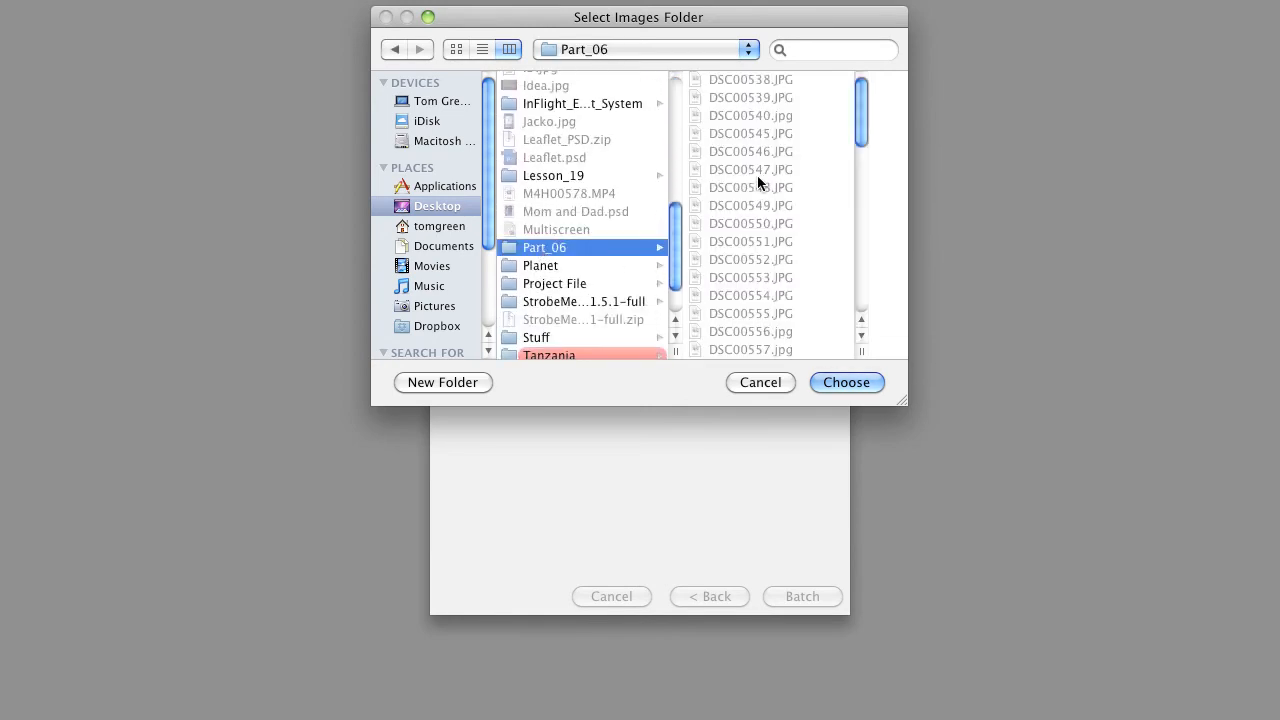
pyautogui.moveTo(860, 114); pyautogui.dragTo(846, 357)
pyautogui.click(704, 349)
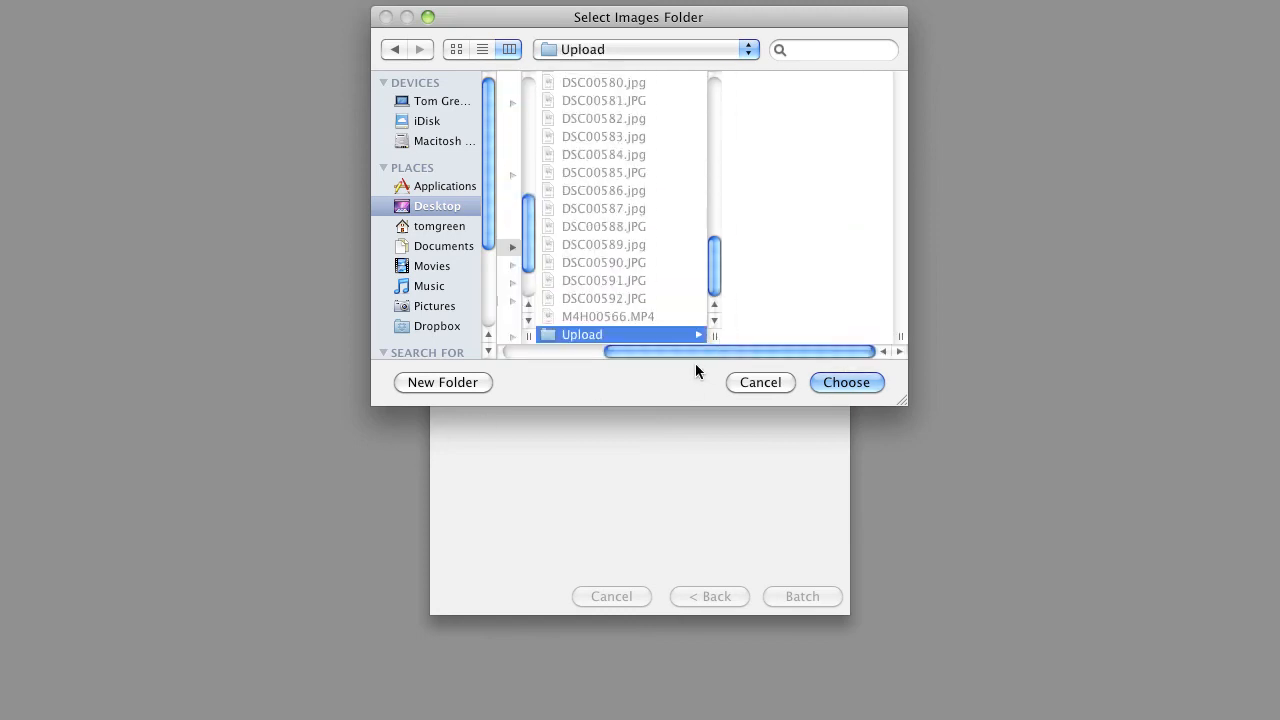
pyautogui.click(847, 384)
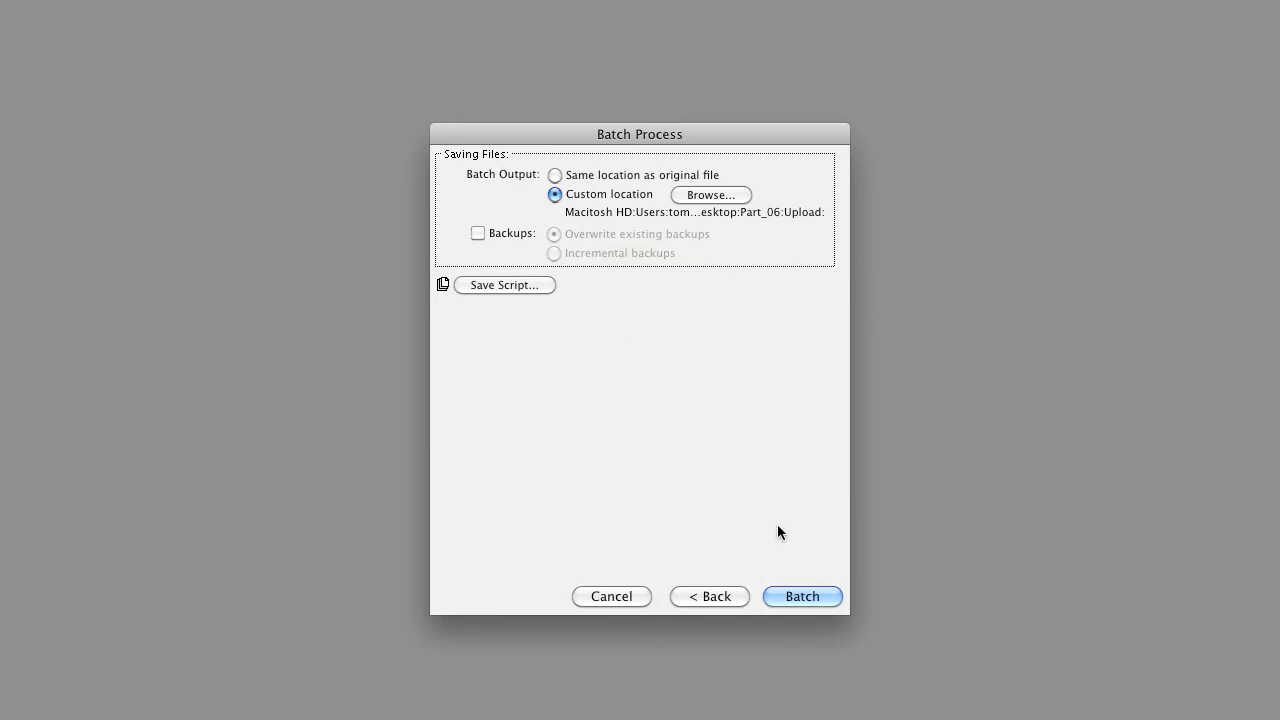
pyautogui.click(801, 596)
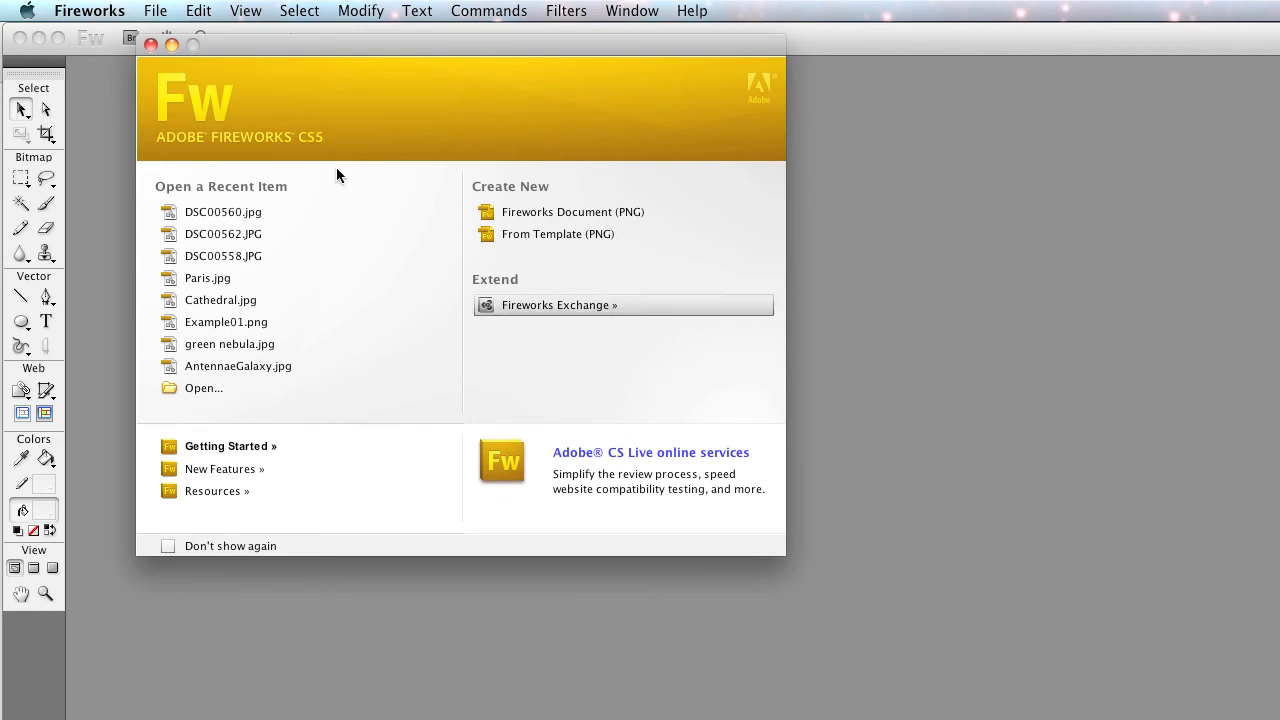
# Dismiss the welcome screen and start the Create Slideshow command
pyautogui.click(153, 45)
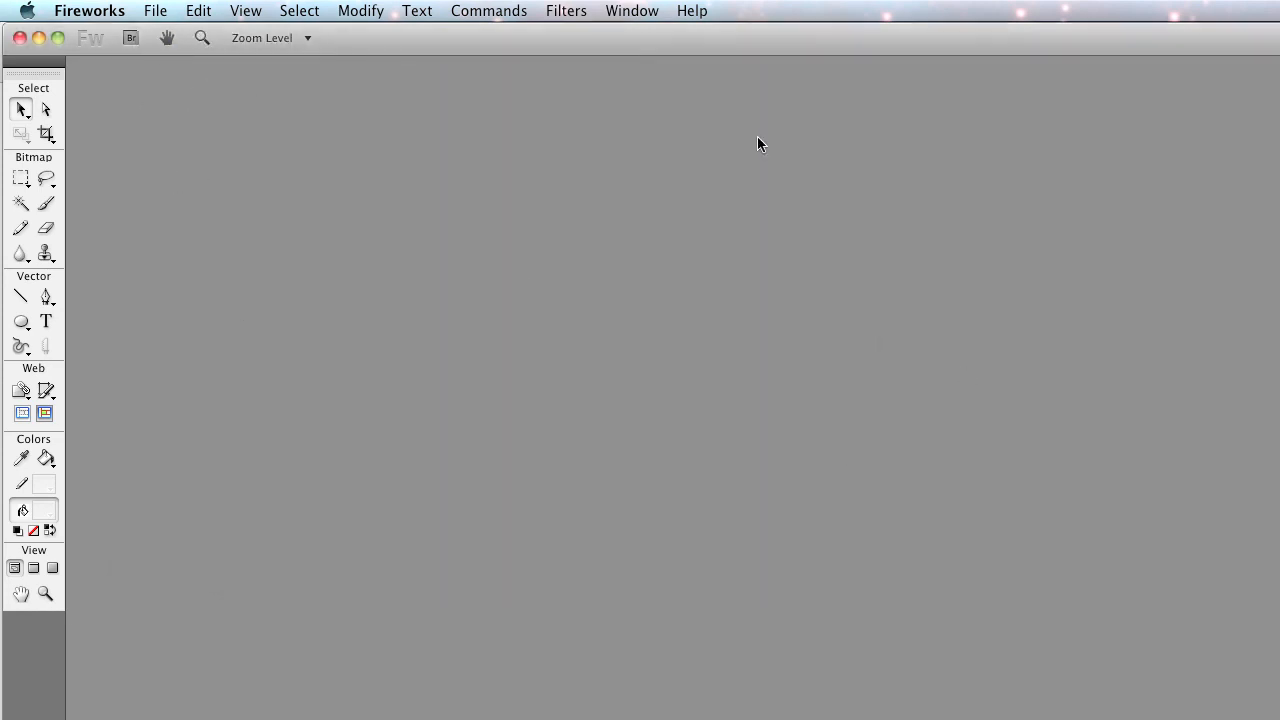
pyautogui.click(500, 11)
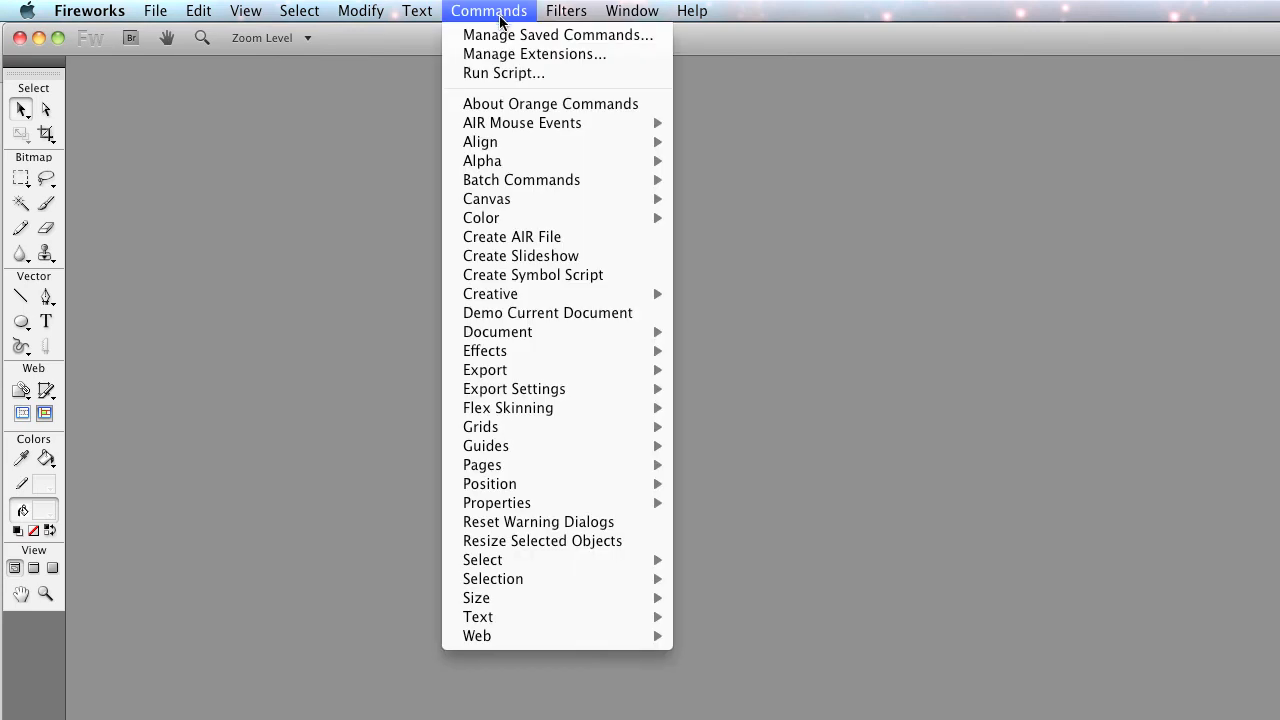
pyautogui.moveTo(527, 297)
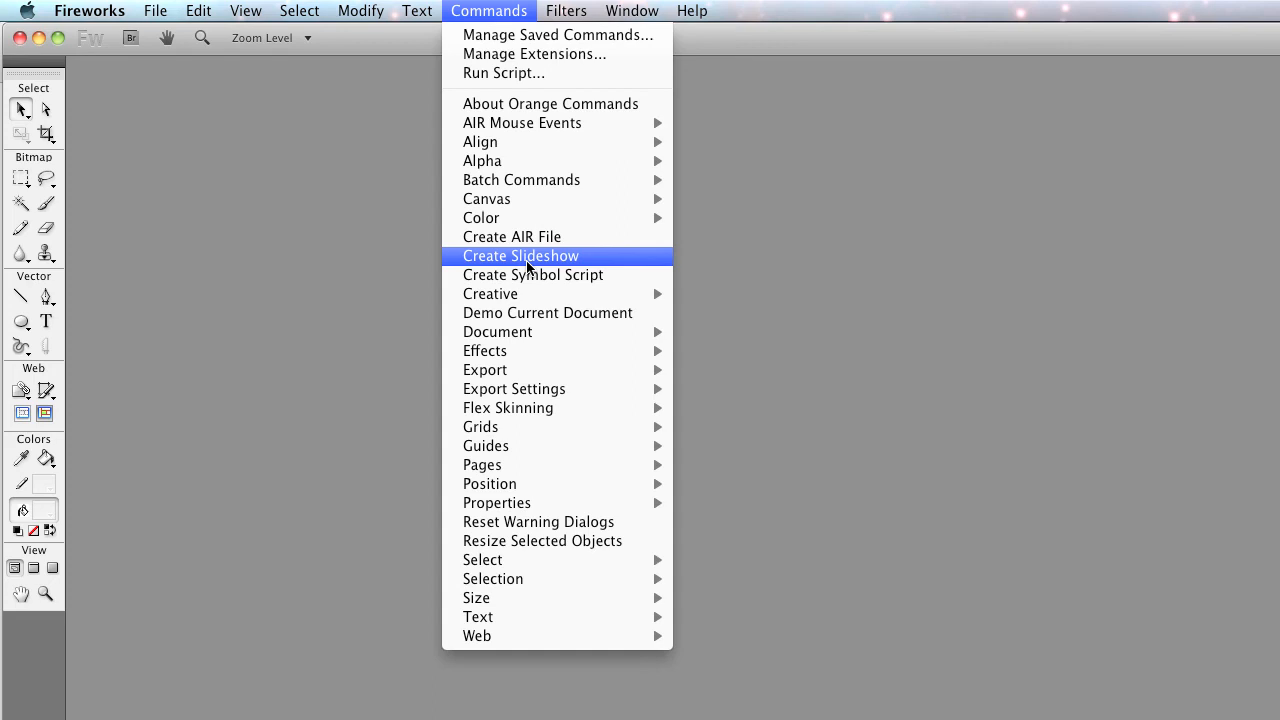
pyautogui.click(527, 257)
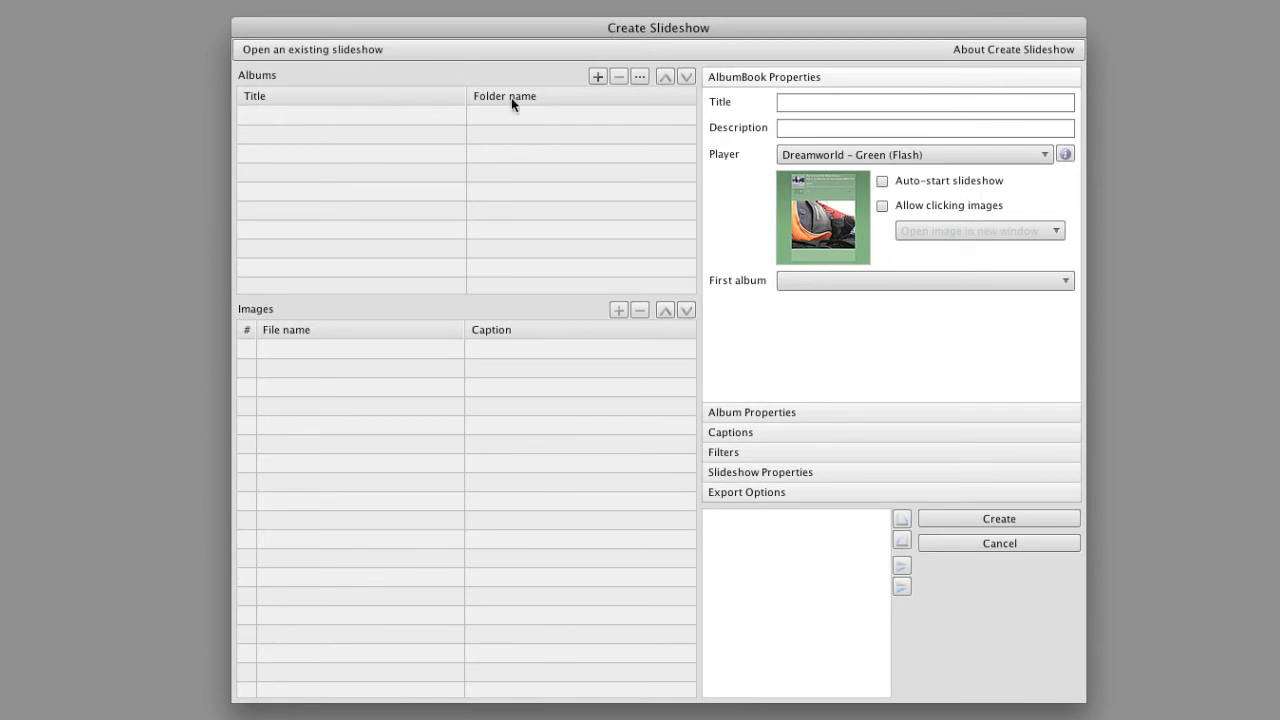
# Add a slideshow album from custom files, using all the TutsPlus_ images from 0538 through 0592 in the Upload folder
pyautogui.click(597, 77)
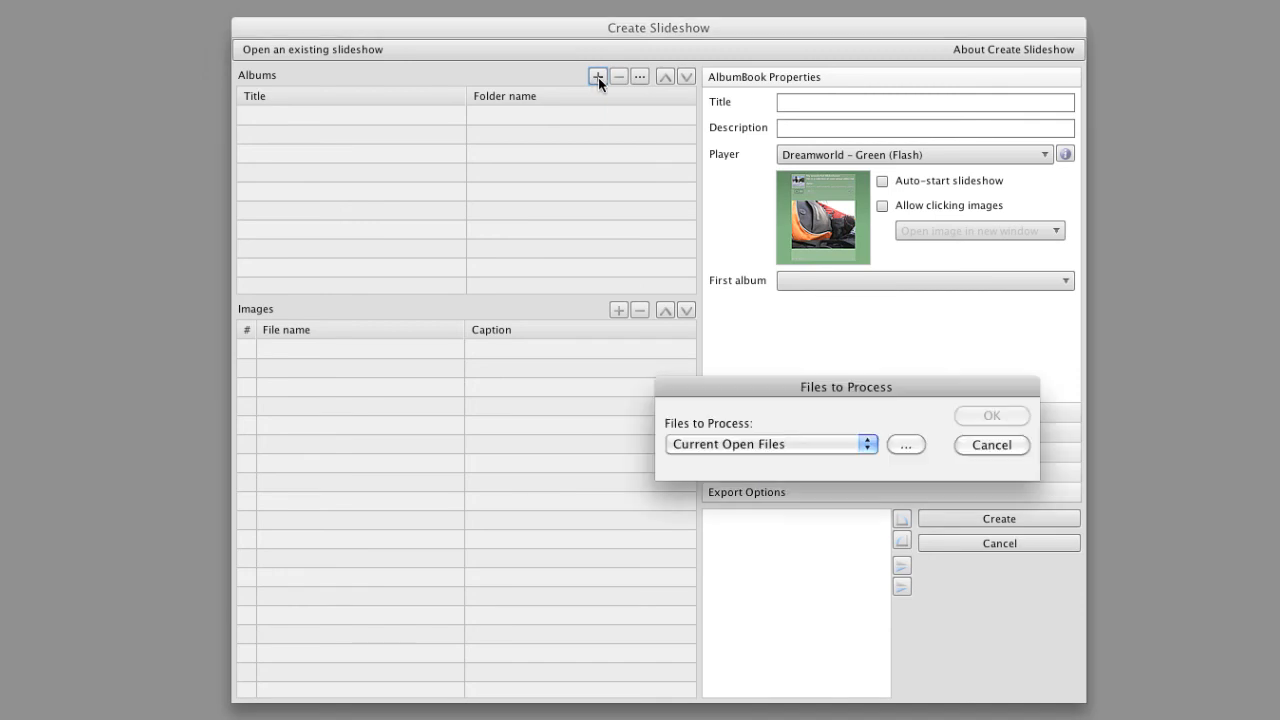
pyautogui.click(824, 446)
pyautogui.click(742, 462)
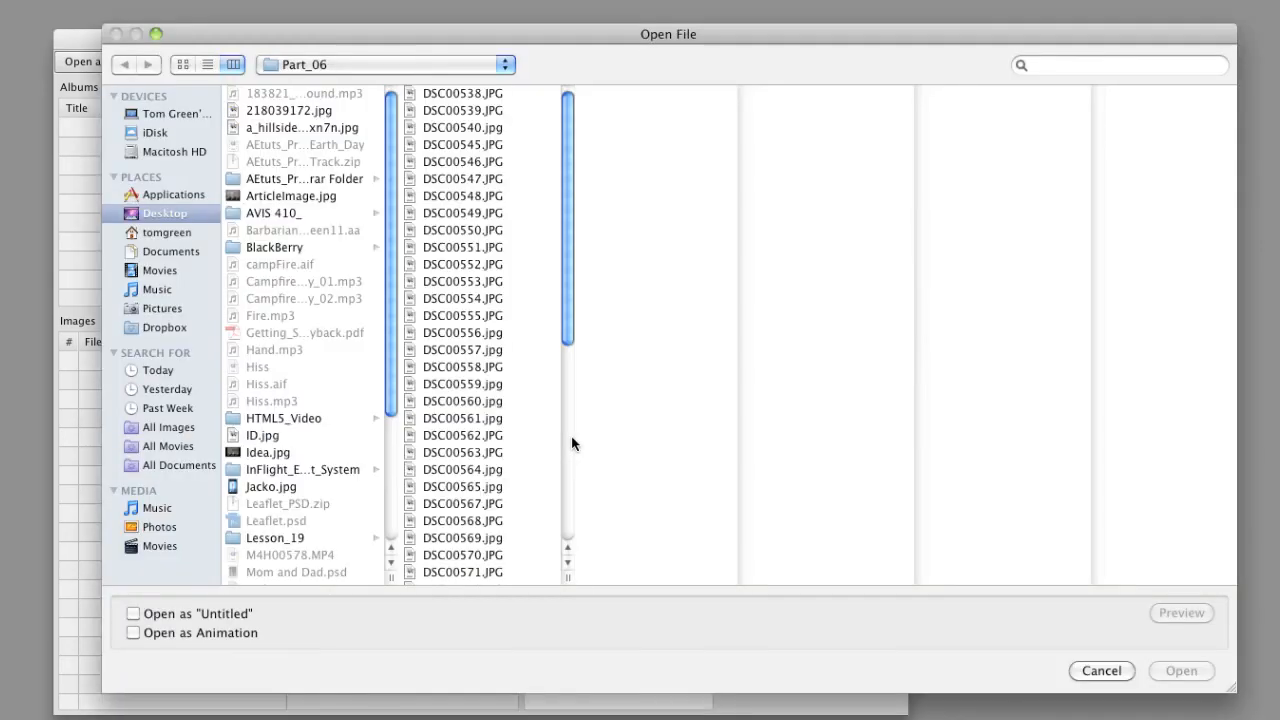
pyautogui.scroll(-8, 531, 243)
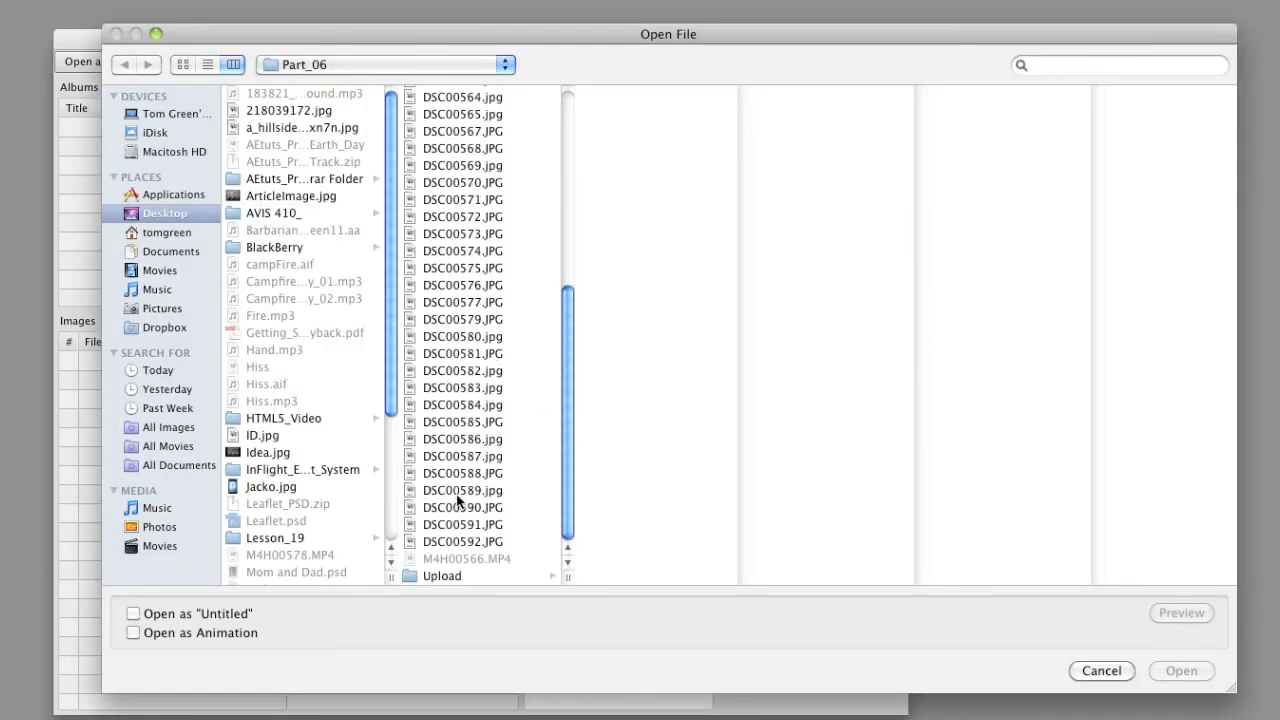
pyautogui.click(425, 577)
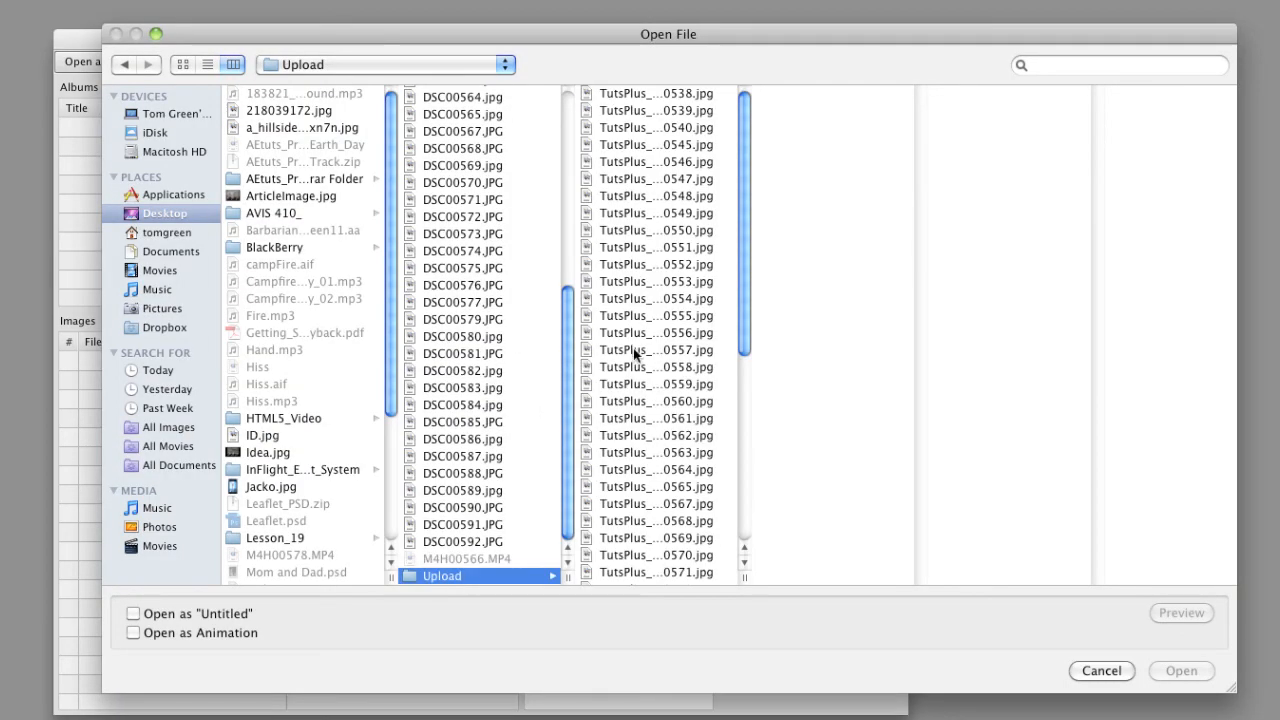
pyautogui.click(630, 95)
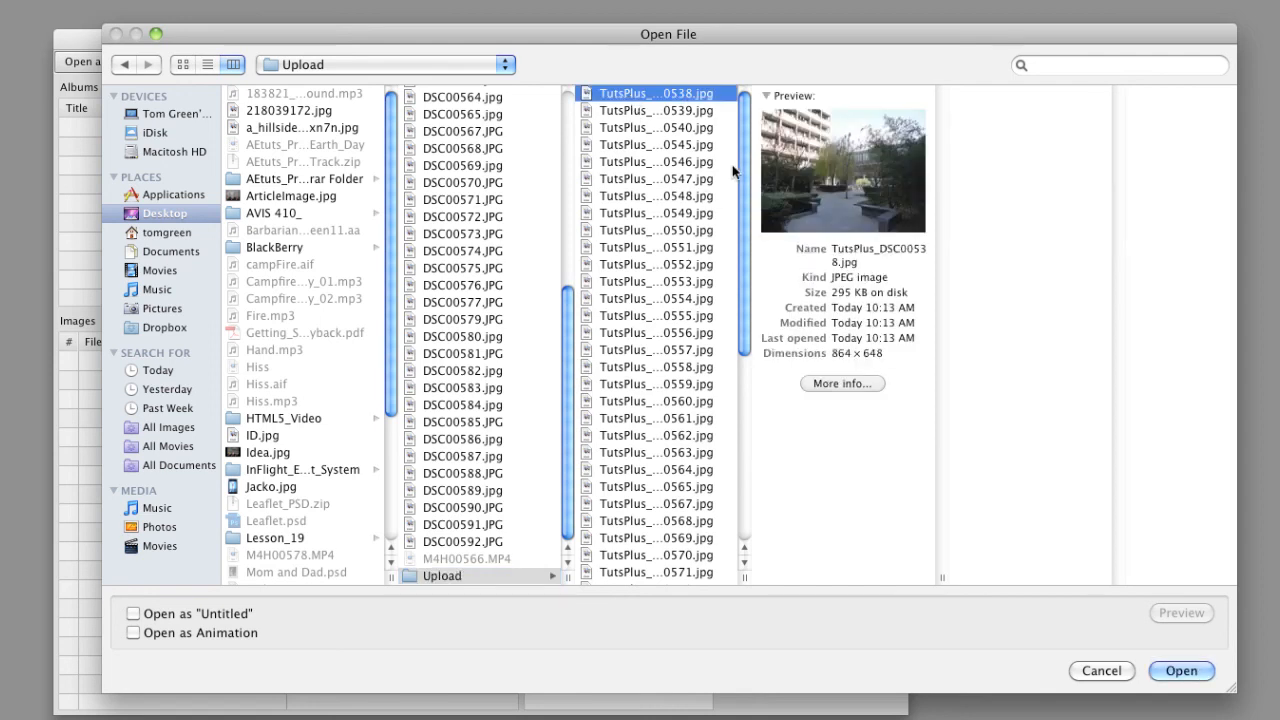
pyautogui.moveTo(742, 157); pyautogui.dragTo(712, 454)
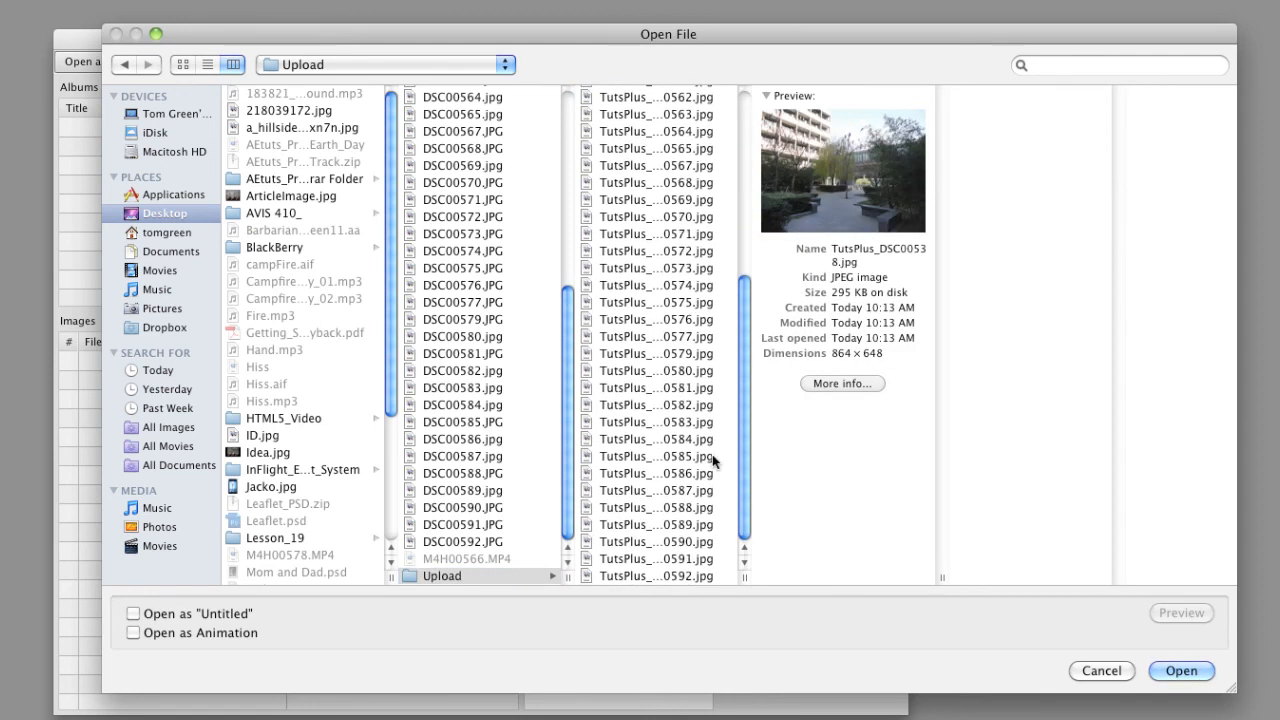
pyautogui.keyDown('shift'); pyautogui.click(636, 577); pyautogui.keyUp('shift')
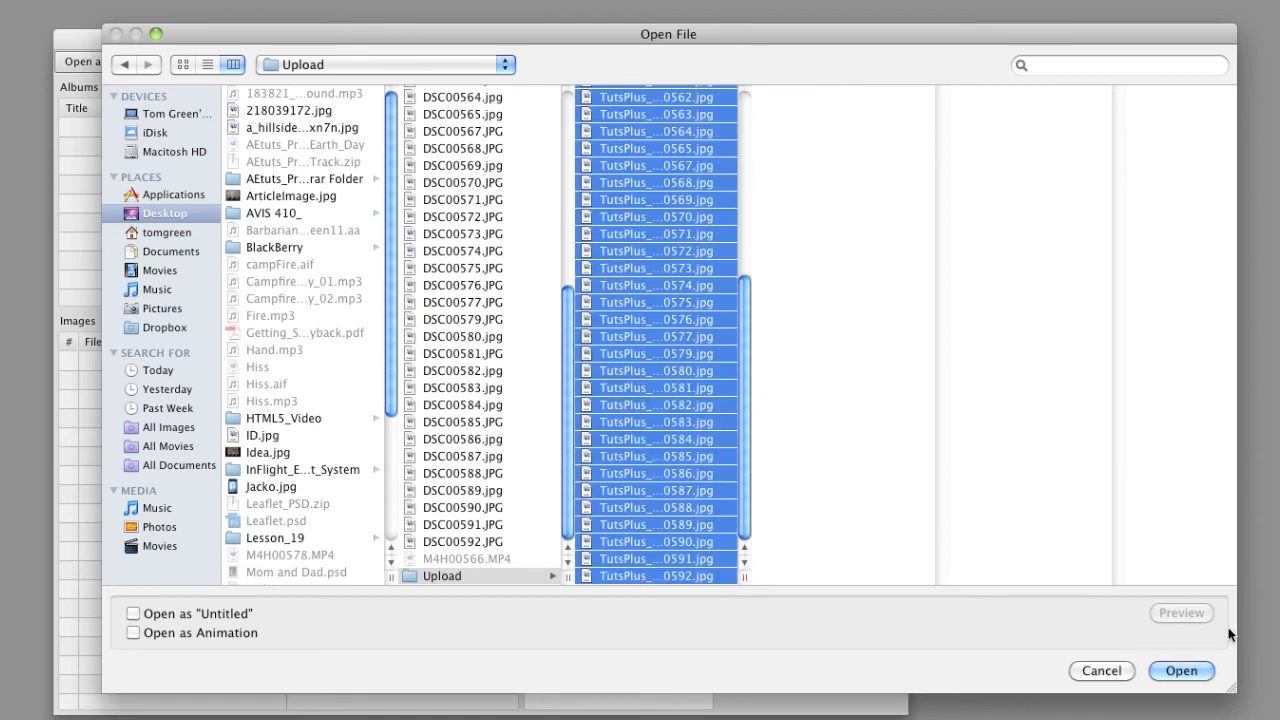
pyautogui.click(1160, 671)
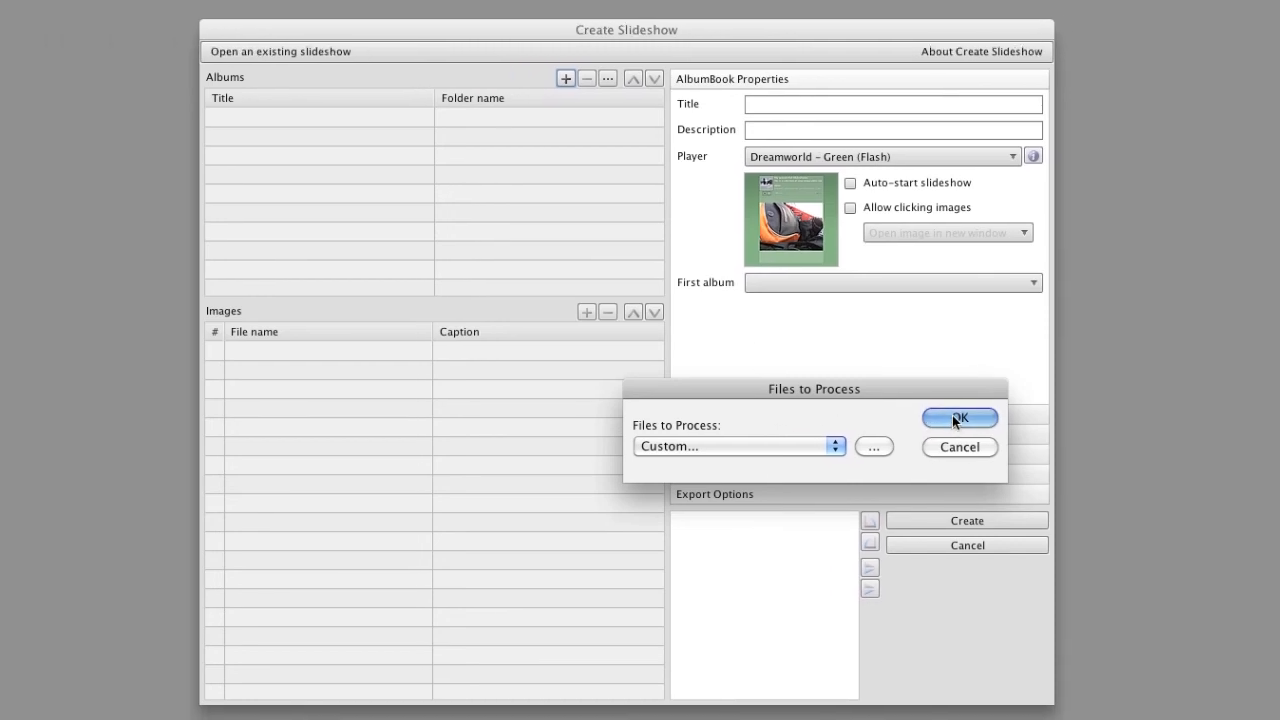
pyautogui.click(952, 415)
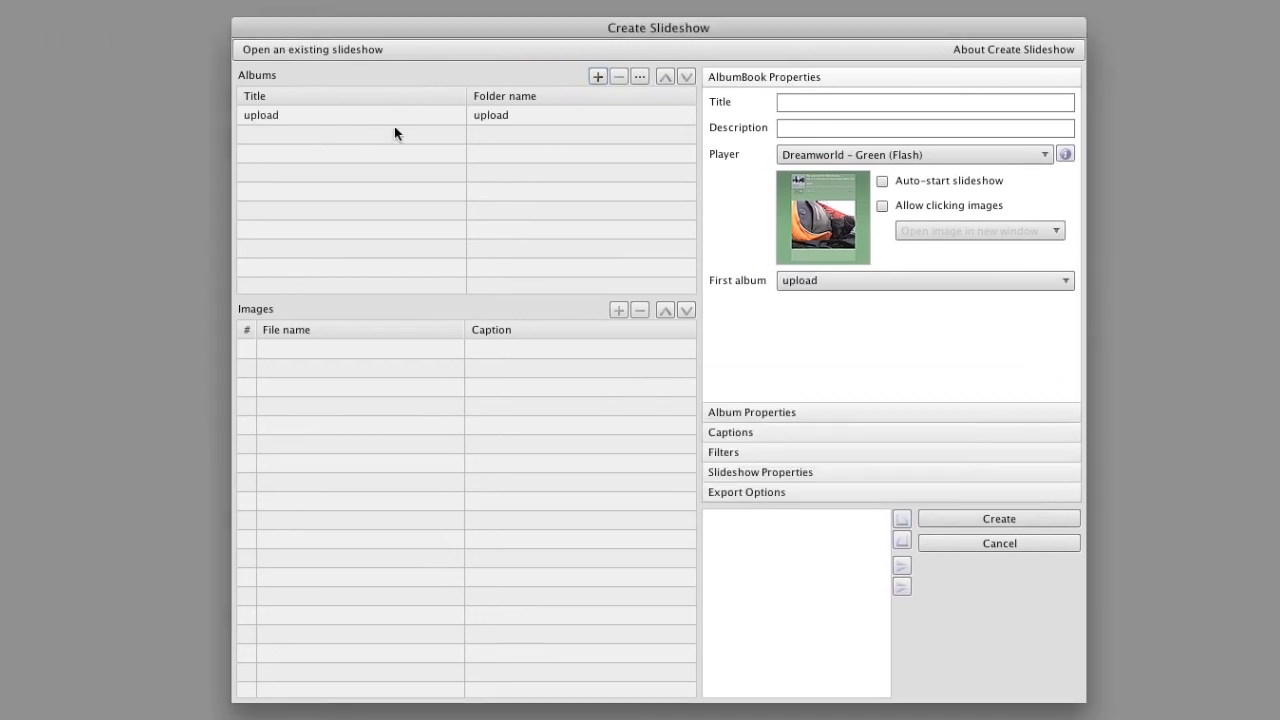
# Give the first image in the upload album, tutsplus_dsc00538, the caption CAFA Campus
pyautogui.doubleClick(497, 117)
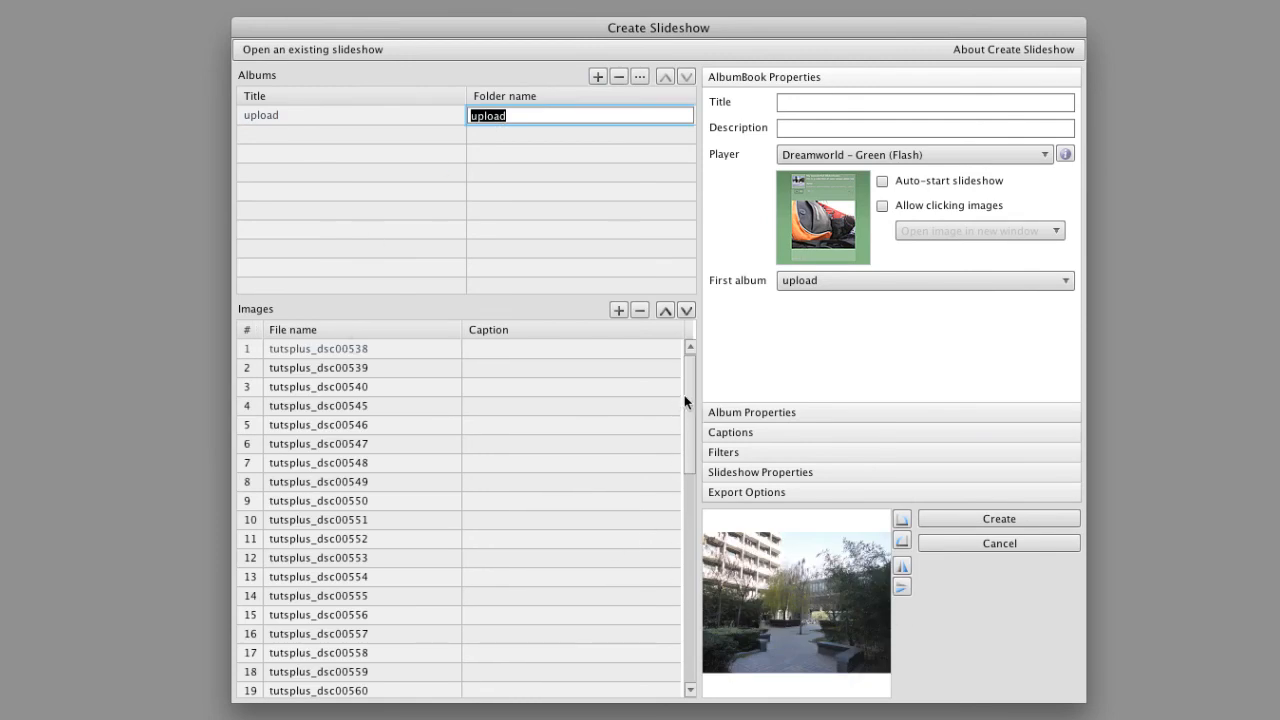
pyautogui.doubleClick(472, 347)
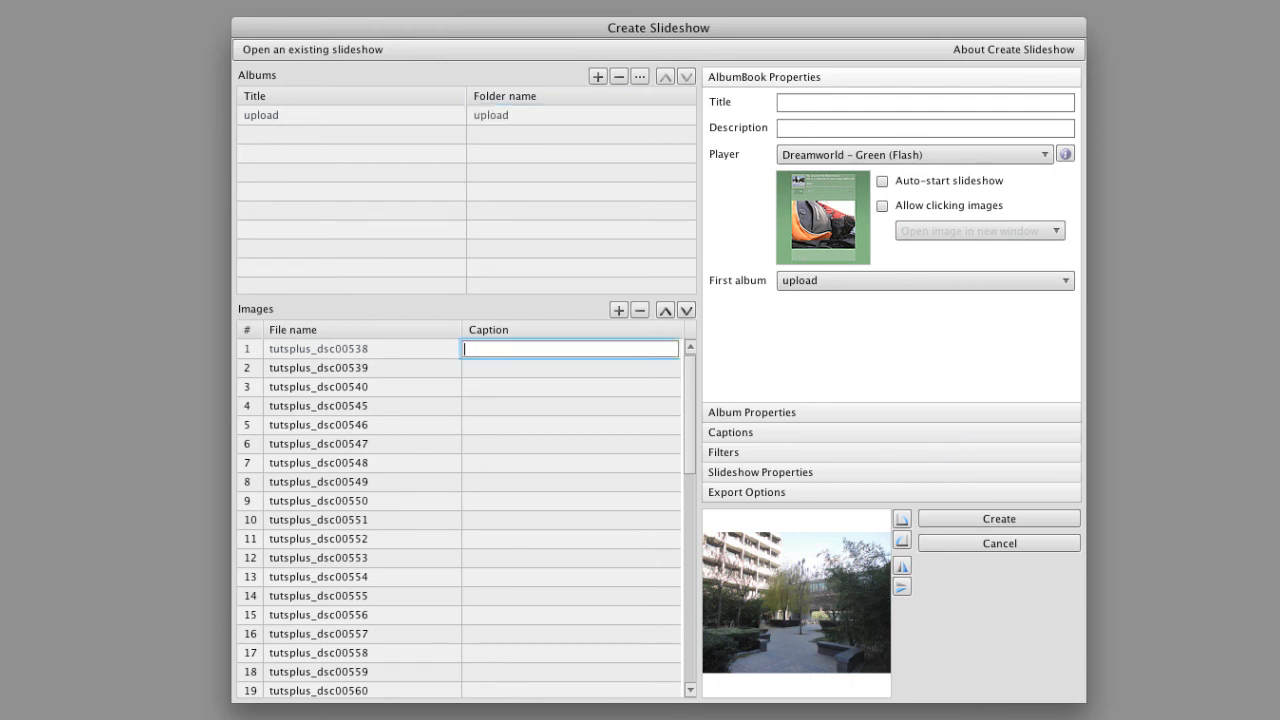
pyautogui.write('CAFA Campus')
# Move the image tutsplus_dsc00539 up one place in the album so it comes before tutsplus_dsc00538
pyautogui.doubleClick(344, 369)
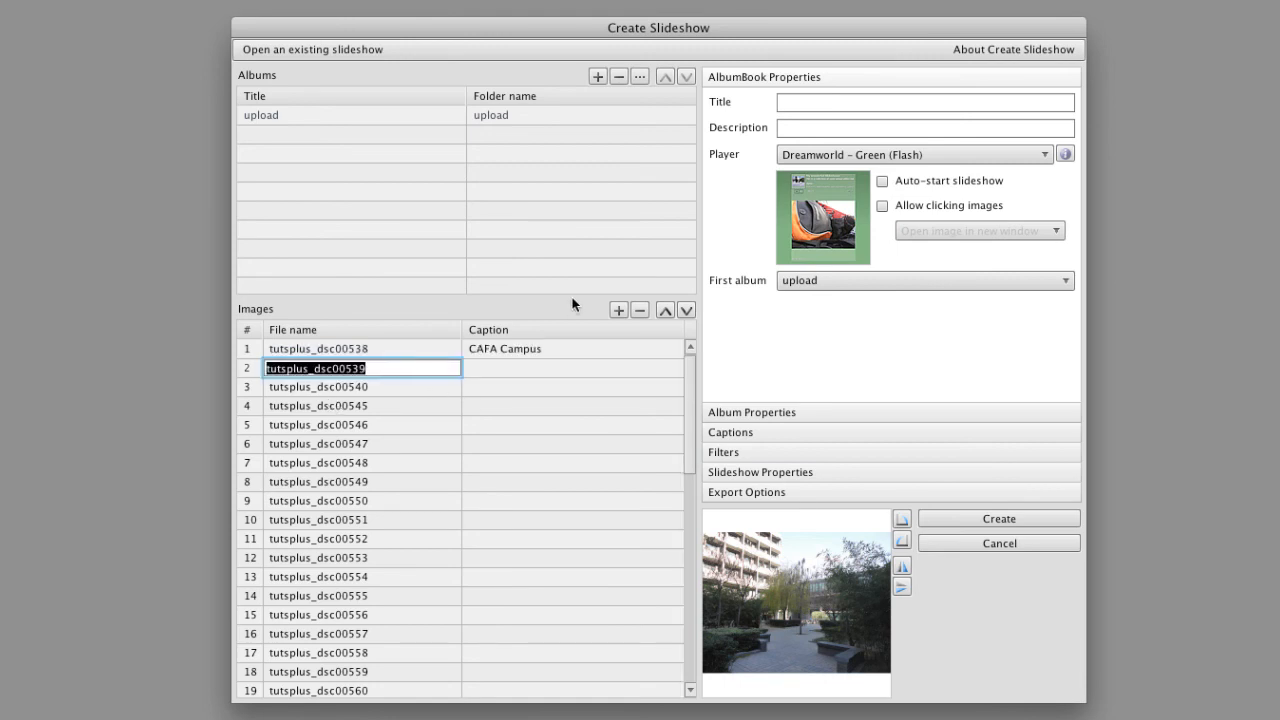
pyautogui.click(500, 352)
pyautogui.click(332, 374)
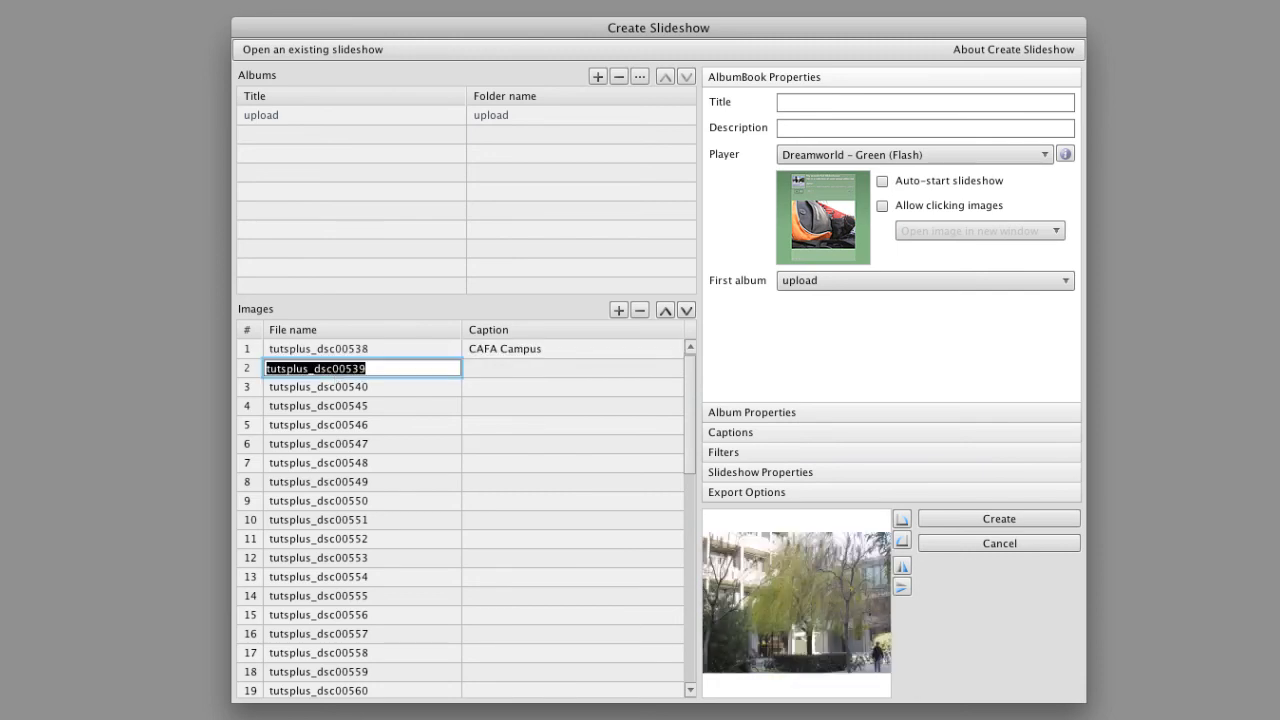
pyautogui.click(660, 311)
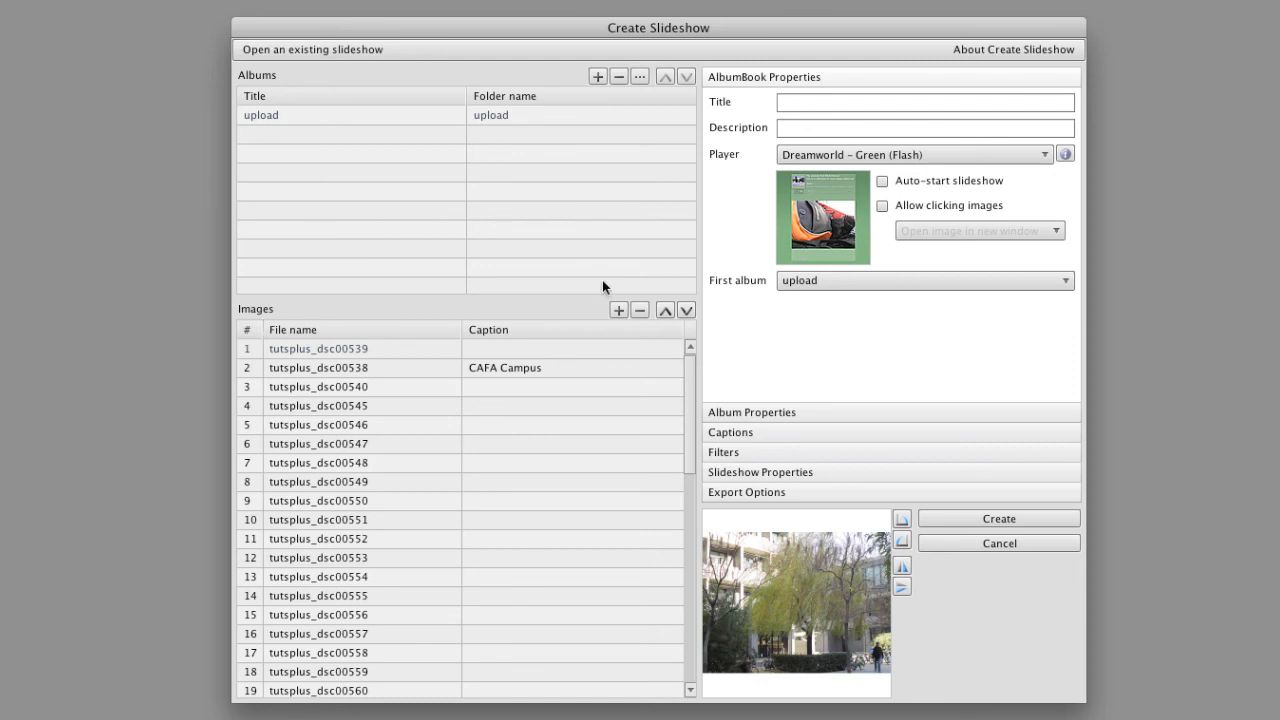
# Title the slideshow WebDesign and set its player to Player – Black (Flash Plugin not required)
pyautogui.click(824, 104)
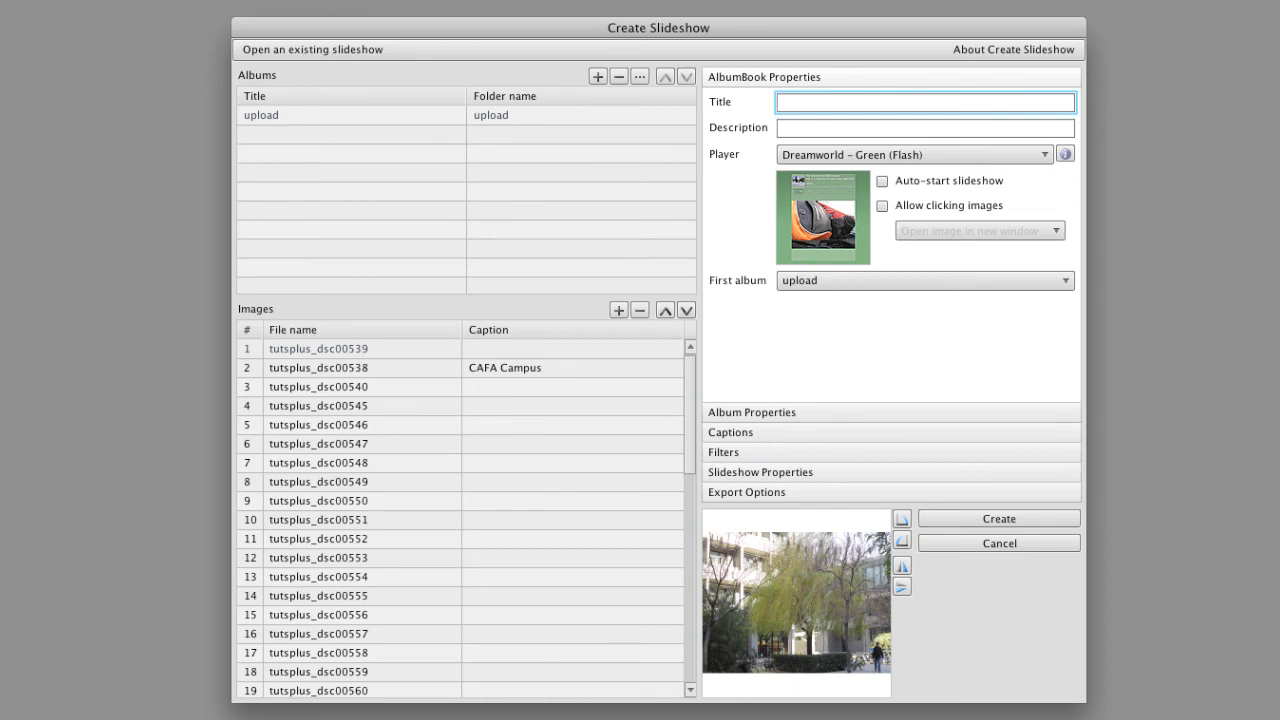
pyautogui.write('WebDesign')
pyautogui.click(869, 153)
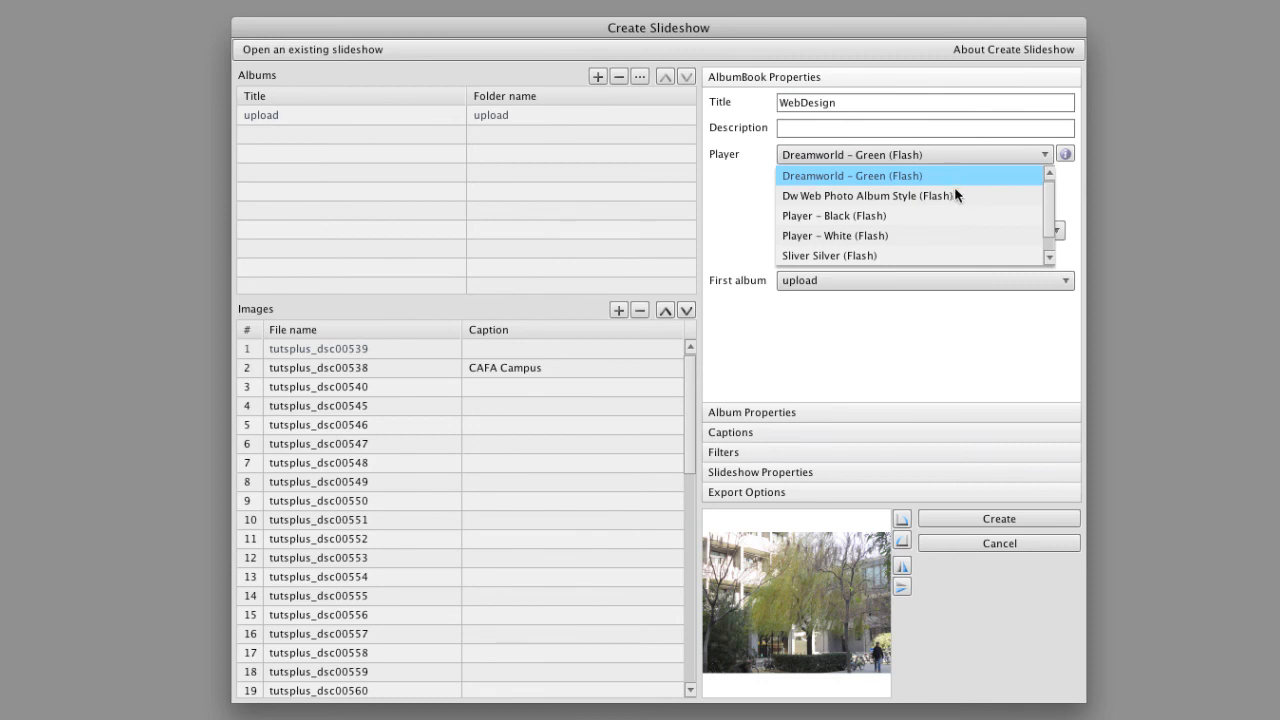
pyautogui.moveTo(1047, 214); pyautogui.dragTo(1047, 246)
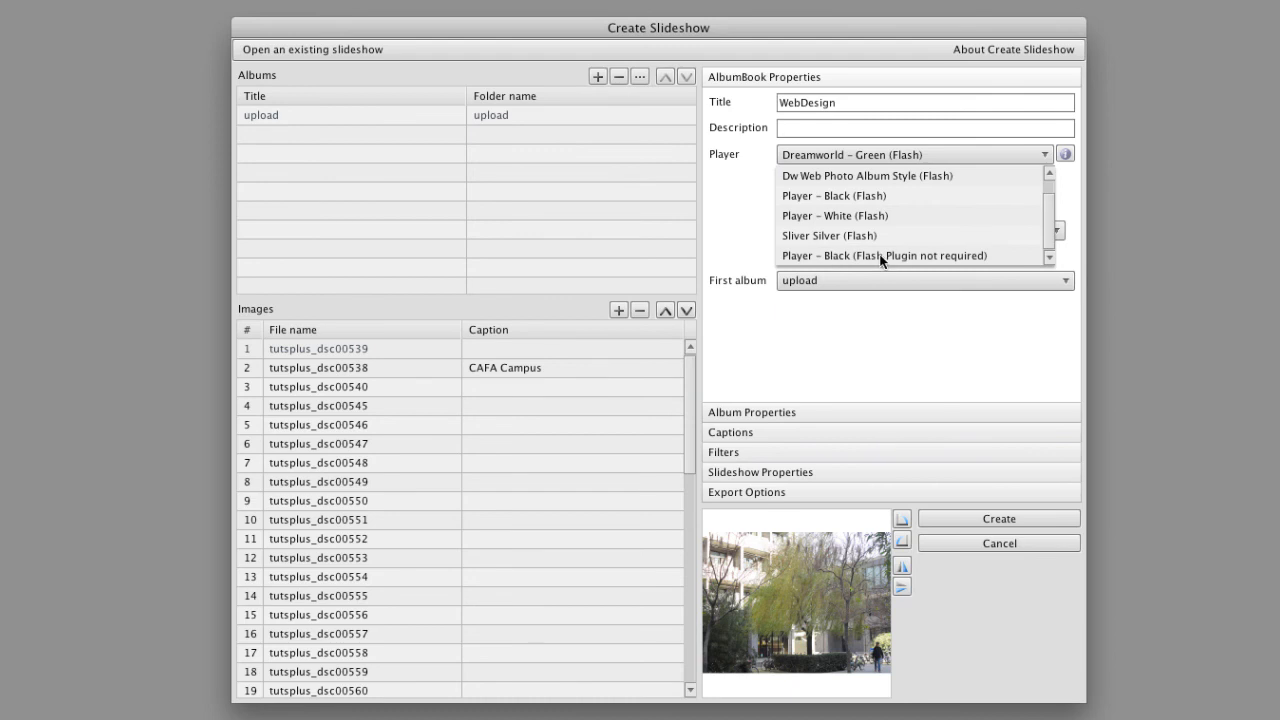
pyautogui.click(858, 256)
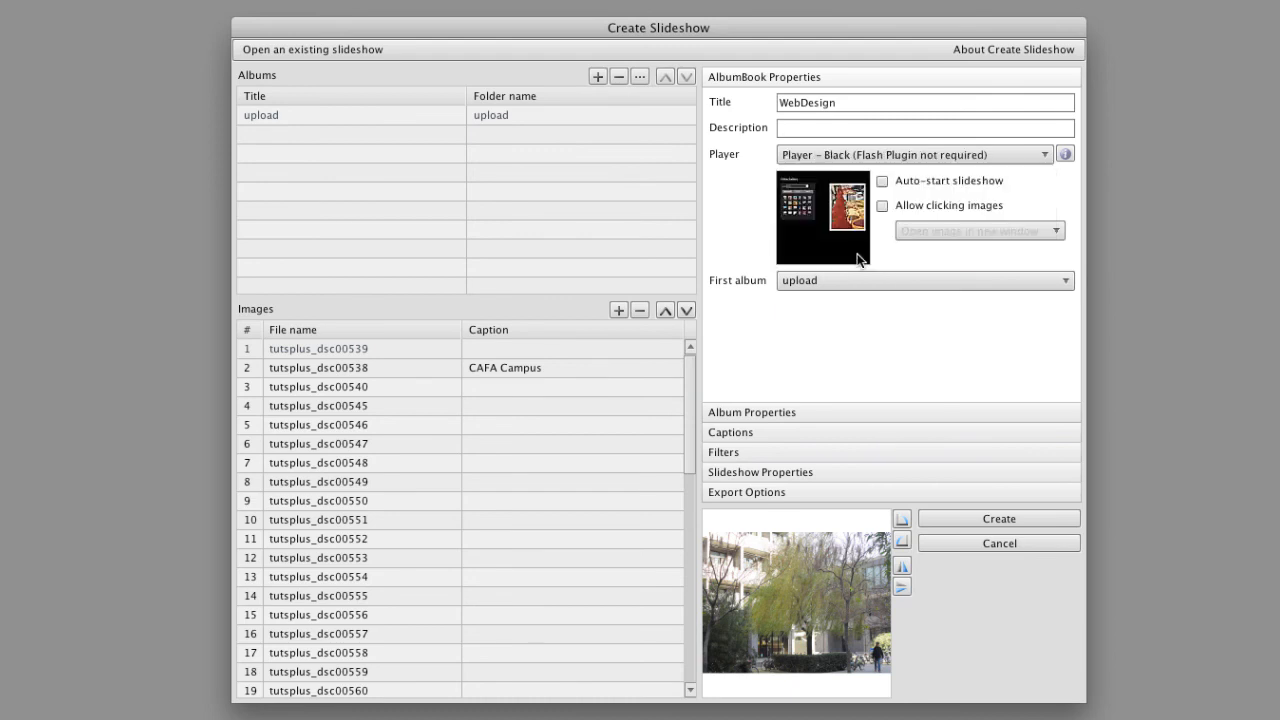
# Change the slideshow player to Player – Black (Flash) and toggle the Auto-start slideshow and Allow clicking images options
pyautogui.click(842, 158)
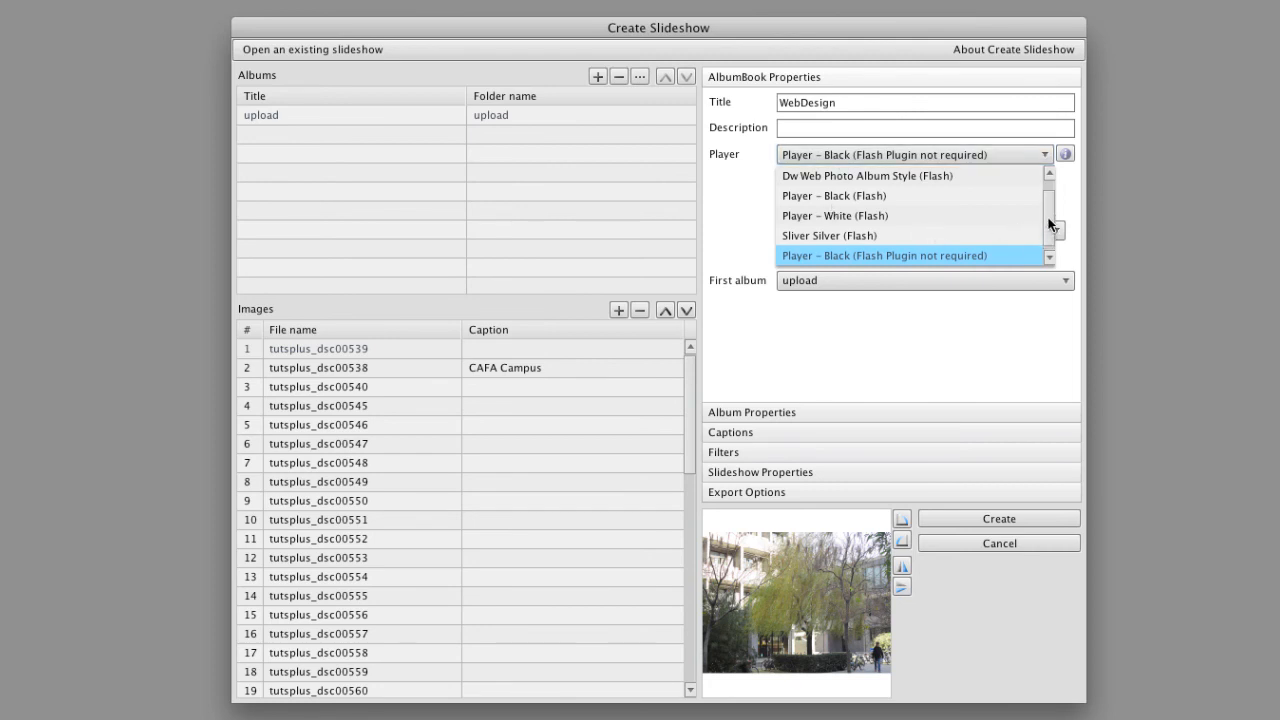
pyautogui.moveTo(1048, 220); pyautogui.dragTo(1048, 213)
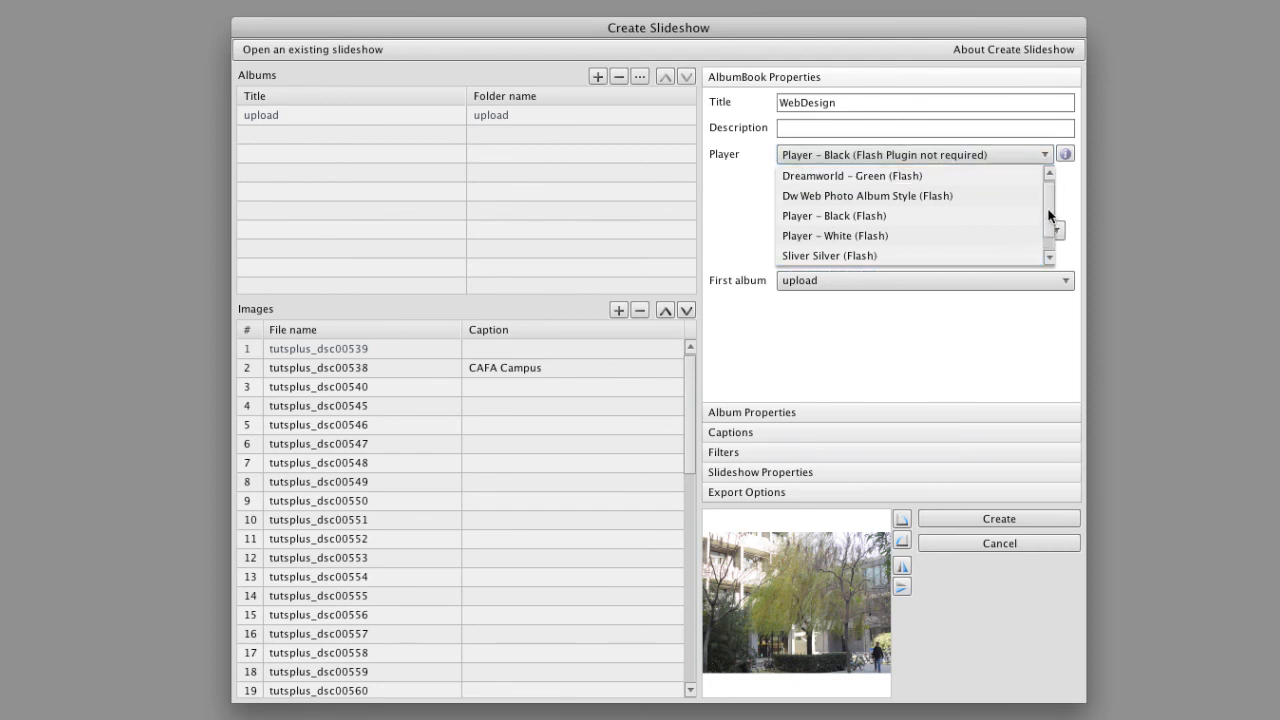
pyautogui.click(863, 216)
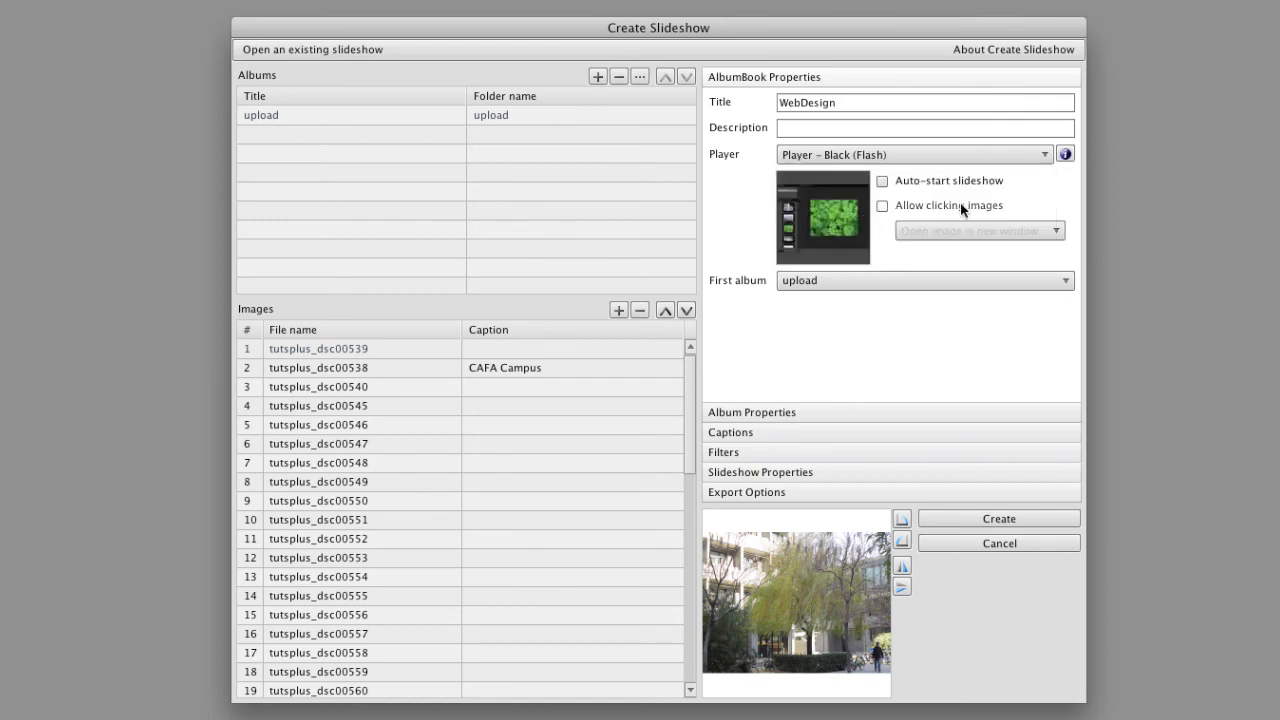
pyautogui.click(930, 185)
pyautogui.click(959, 206)
pyautogui.click(884, 205)
# In the slideshow properties, set the interval to 2 and enable a Blur transition between images
pyautogui.click(760, 414)
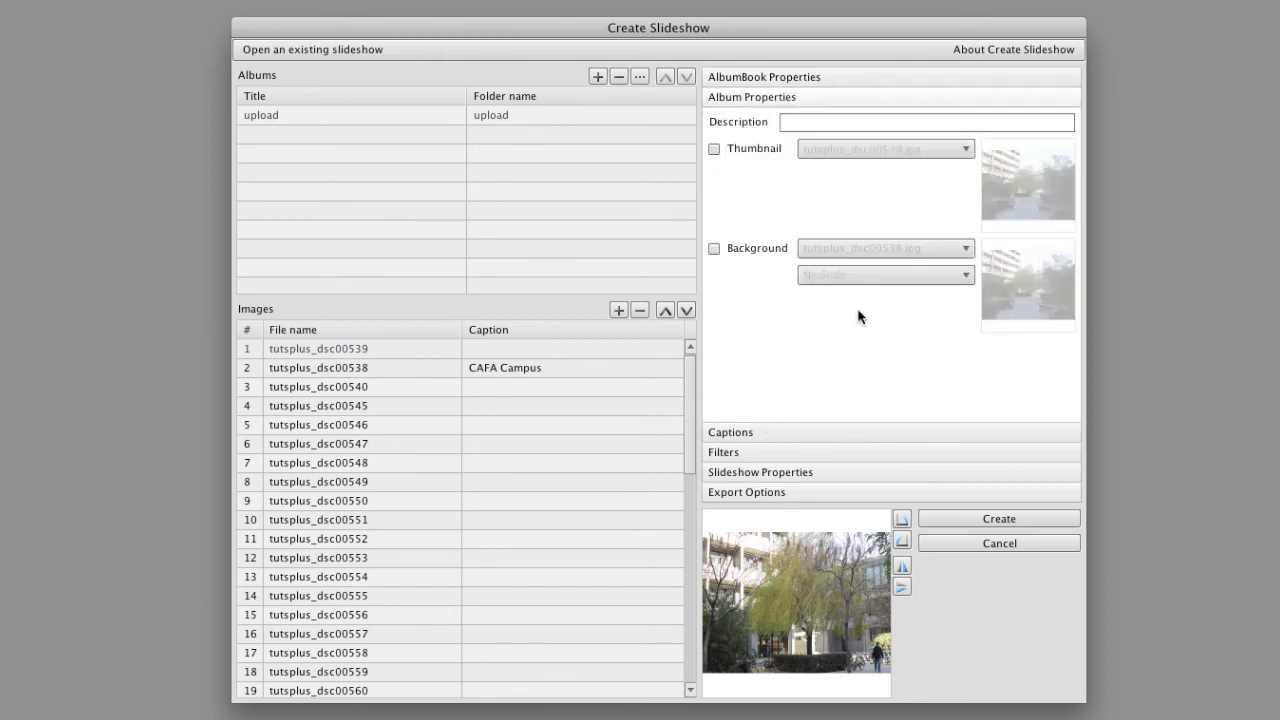
pyautogui.click(767, 429)
pyautogui.click(767, 449)
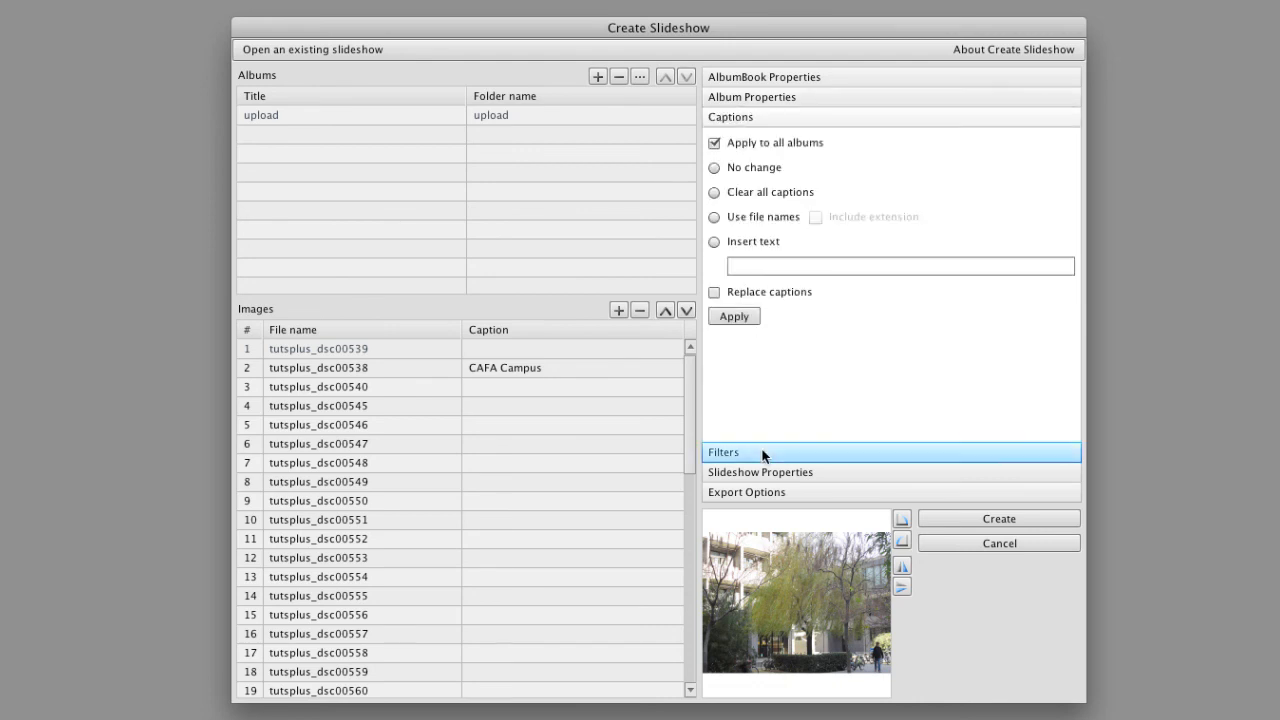
pyautogui.click(745, 472)
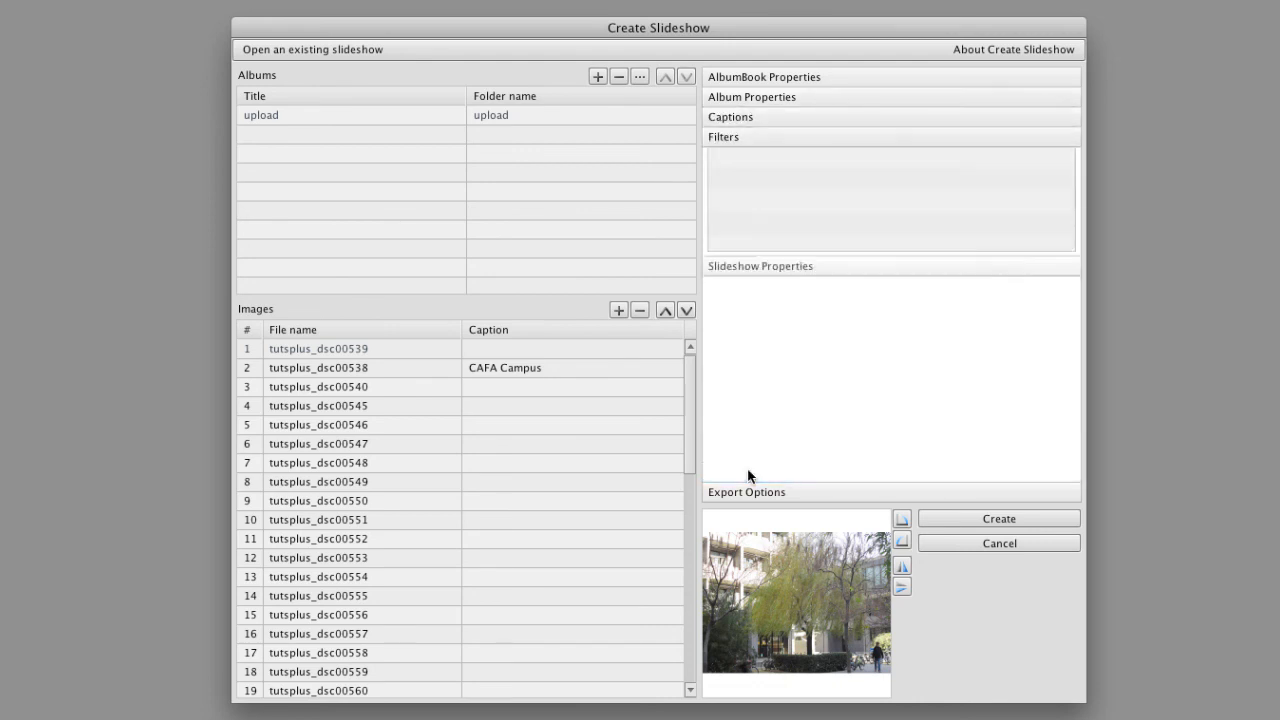
pyautogui.click(774, 207)
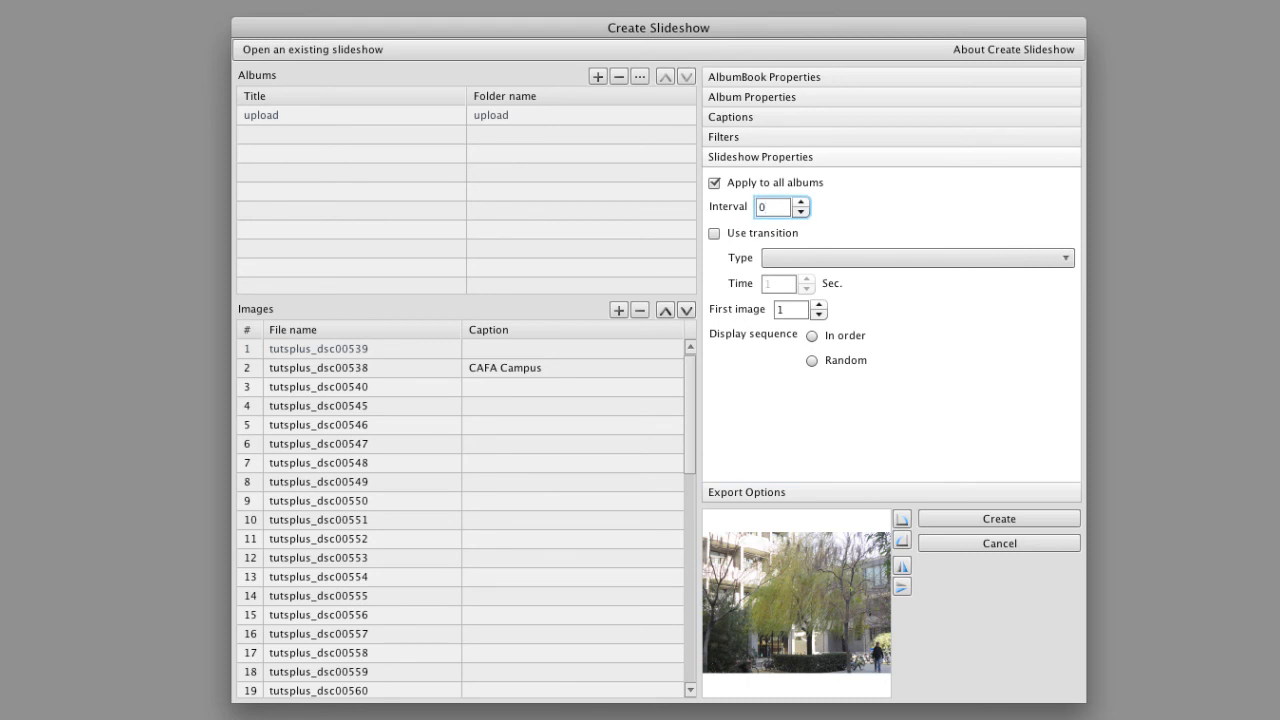
pyautogui.press('super+a')
pyautogui.write('2')
pyautogui.click(714, 233)
pyautogui.click(867, 252)
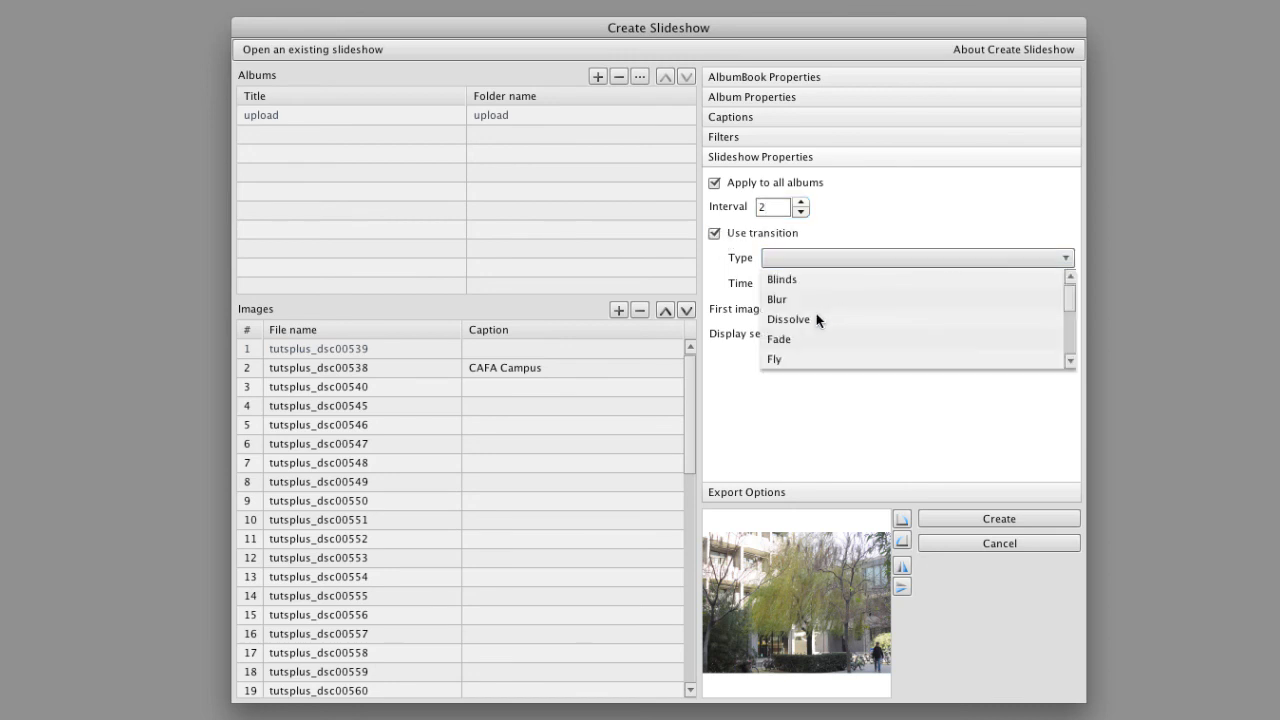
pyautogui.click(786, 300)
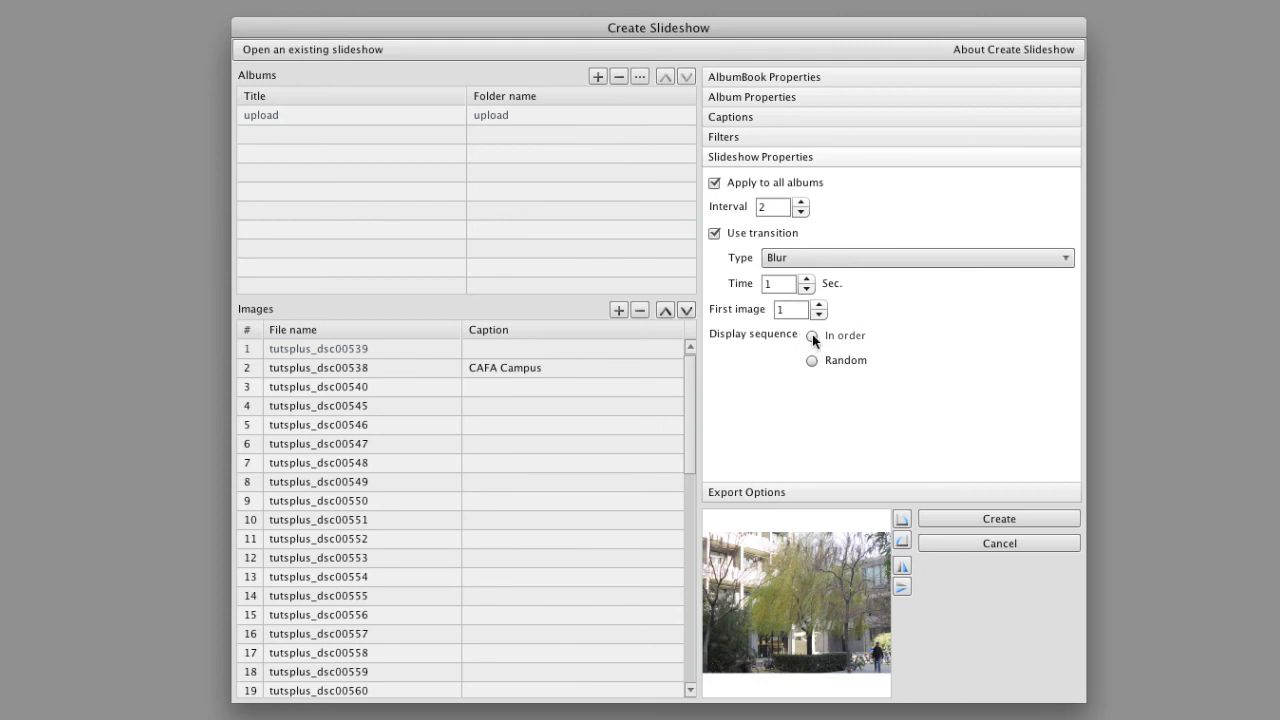
# In the export options, choose Create Slideshow as the XML format
pyautogui.click(819, 492)
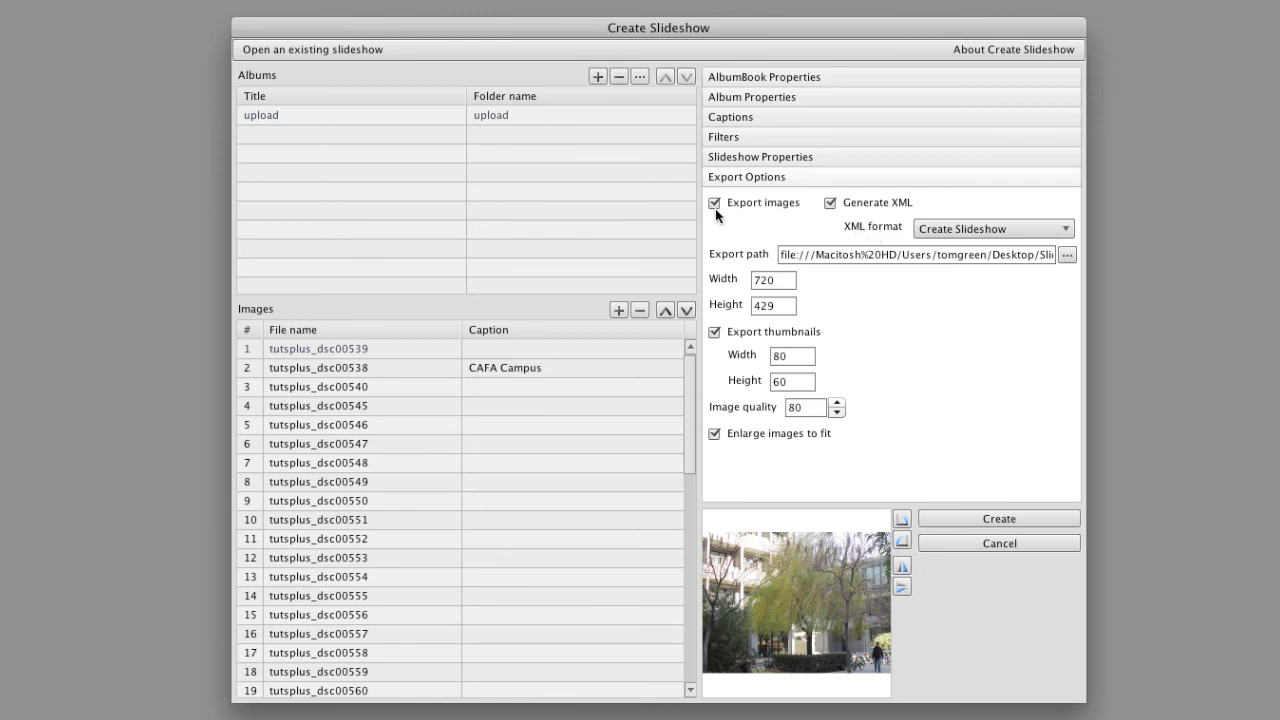
pyautogui.click(976, 230)
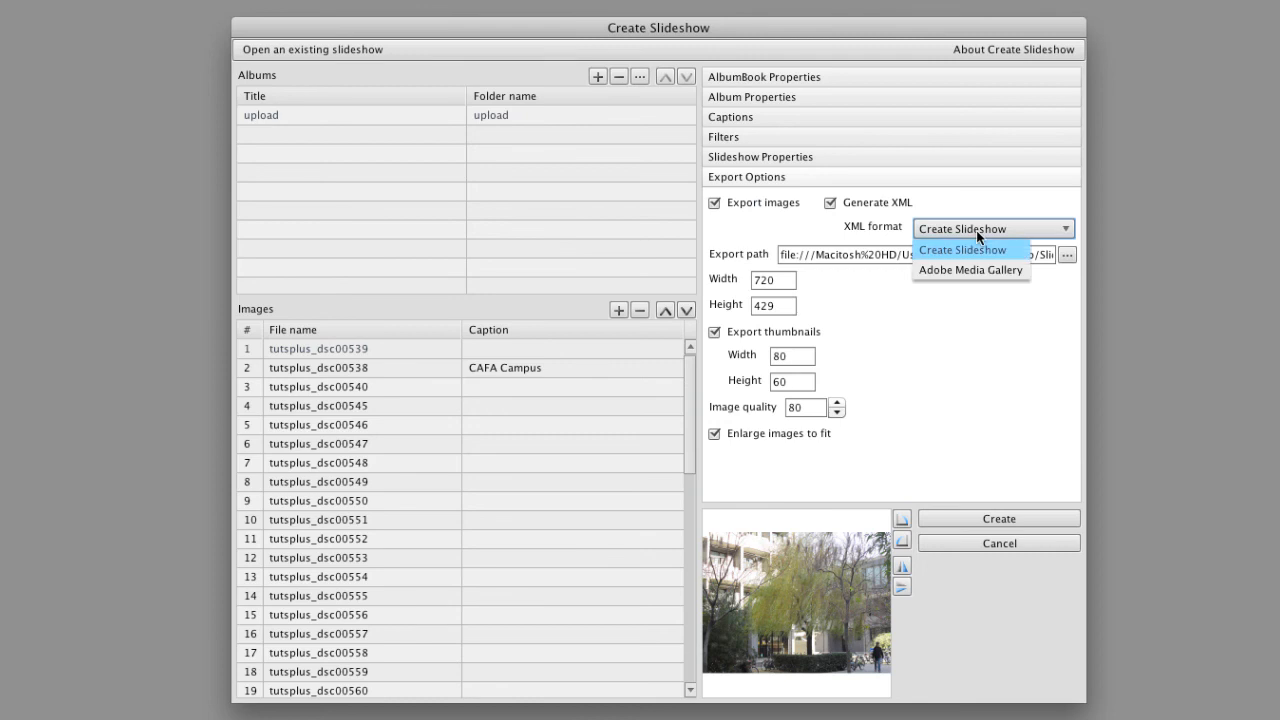
pyautogui.click(971, 251)
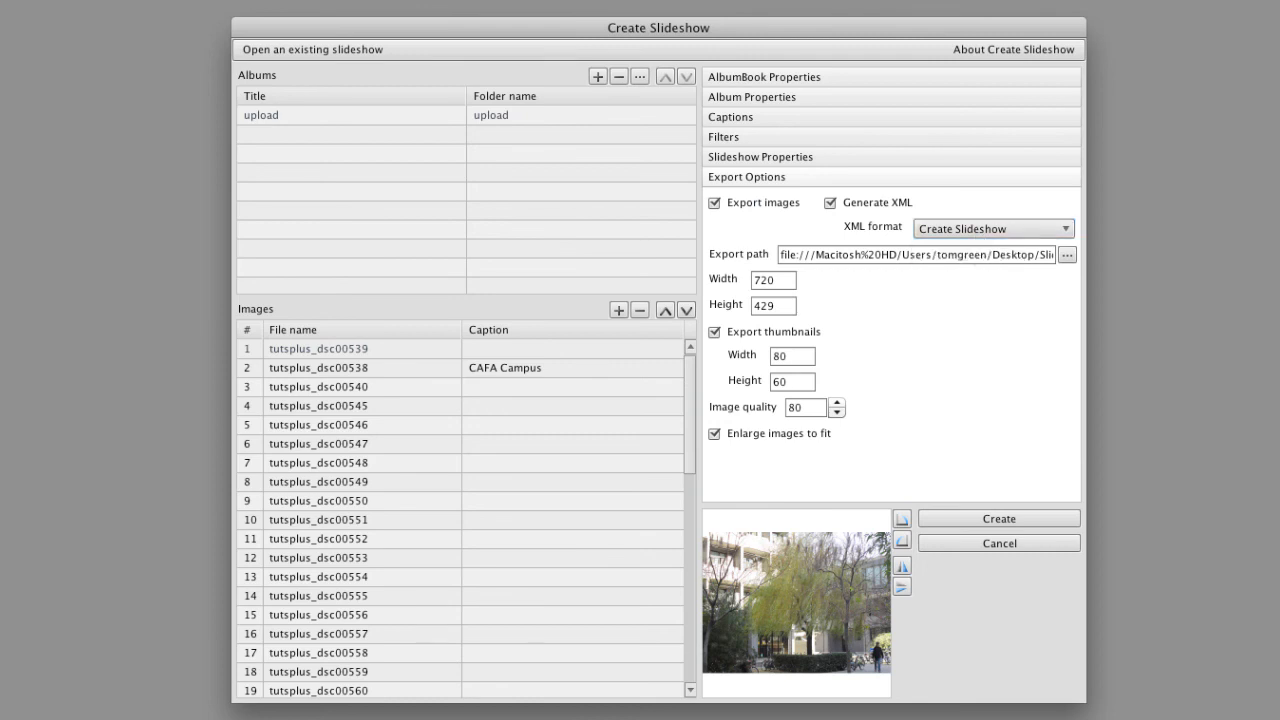
# Set the export path to a new folder named Slideshow inside the Upload folder
pyautogui.click(1067, 256)
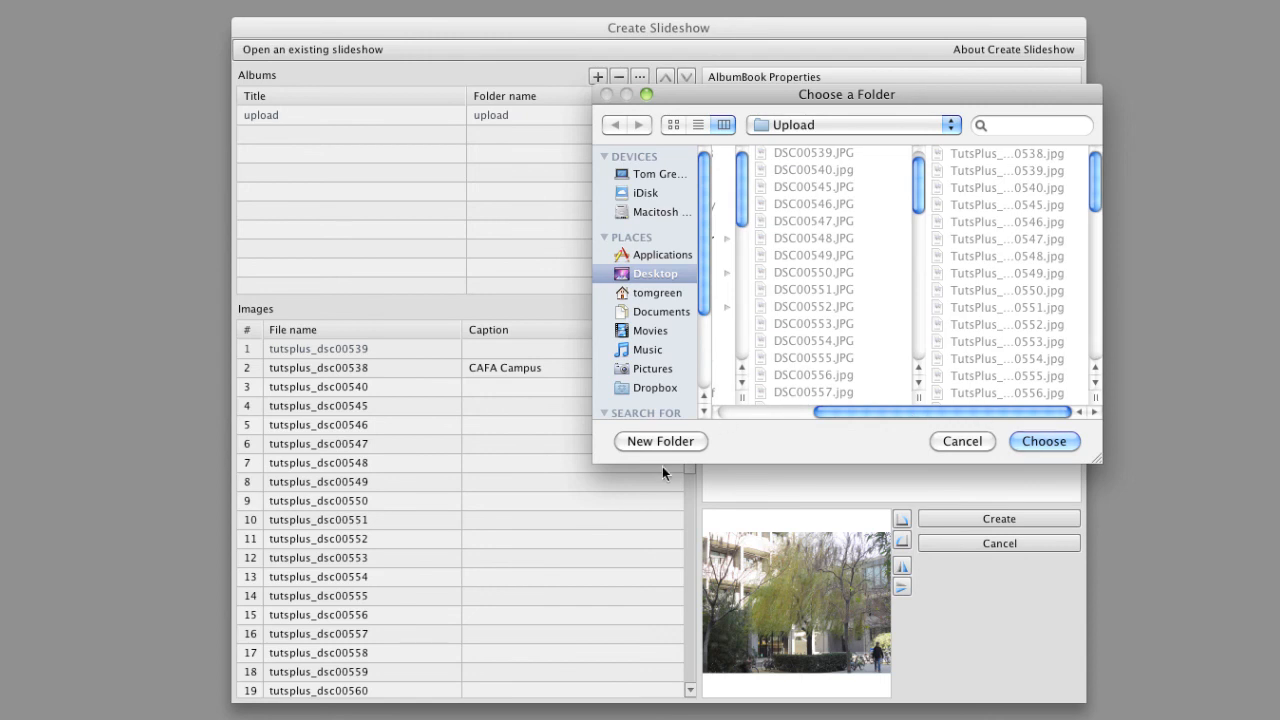
pyautogui.click(672, 442)
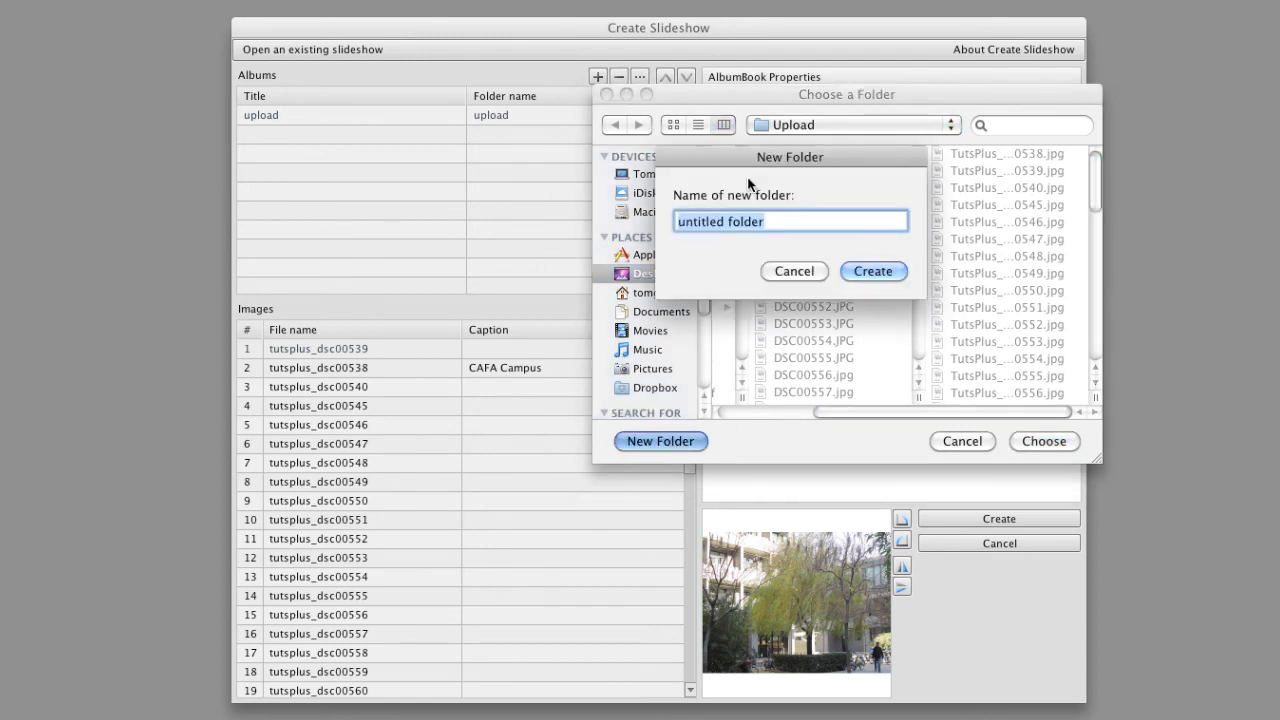
pyautogui.write('Slideshow')
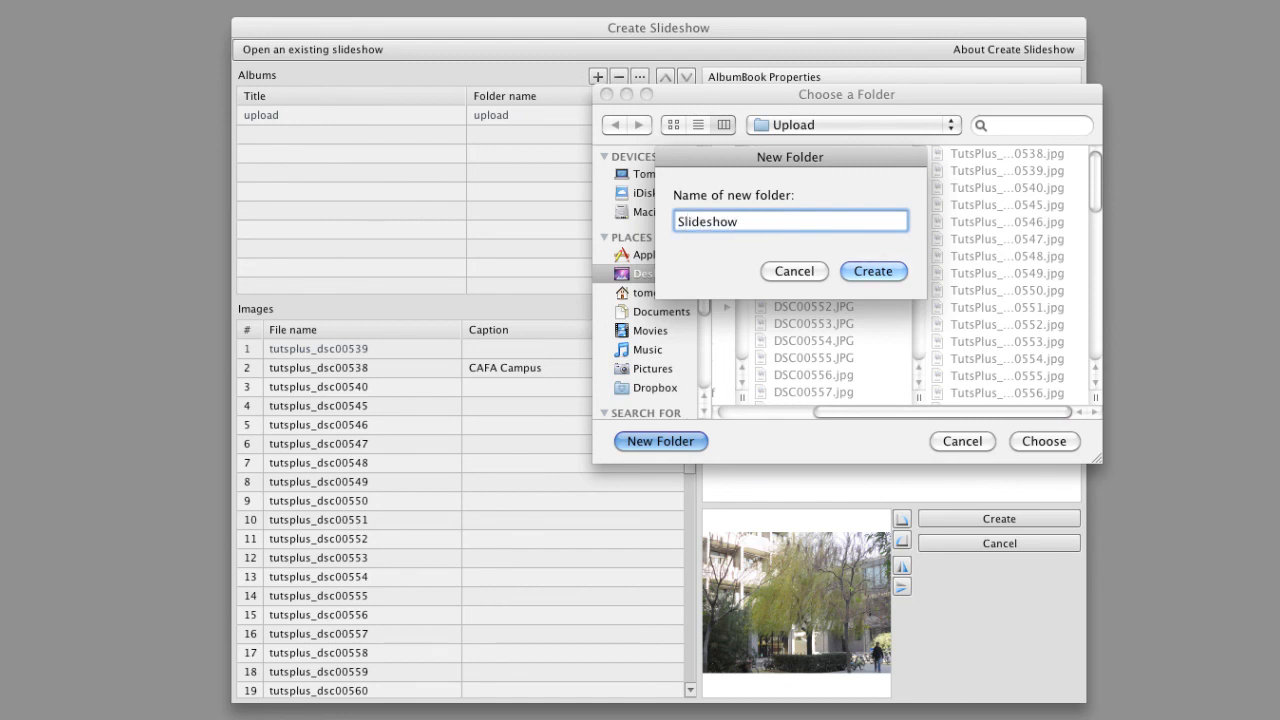
pyautogui.click(864, 277)
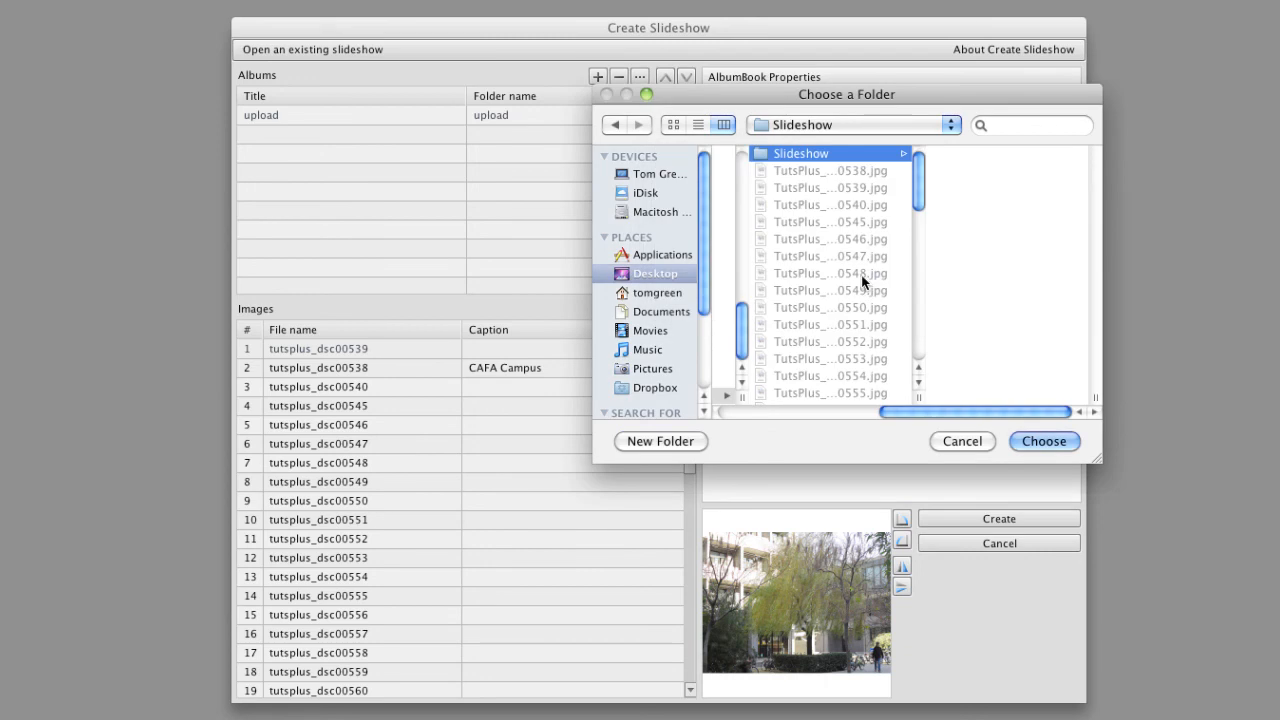
pyautogui.click(1038, 438)
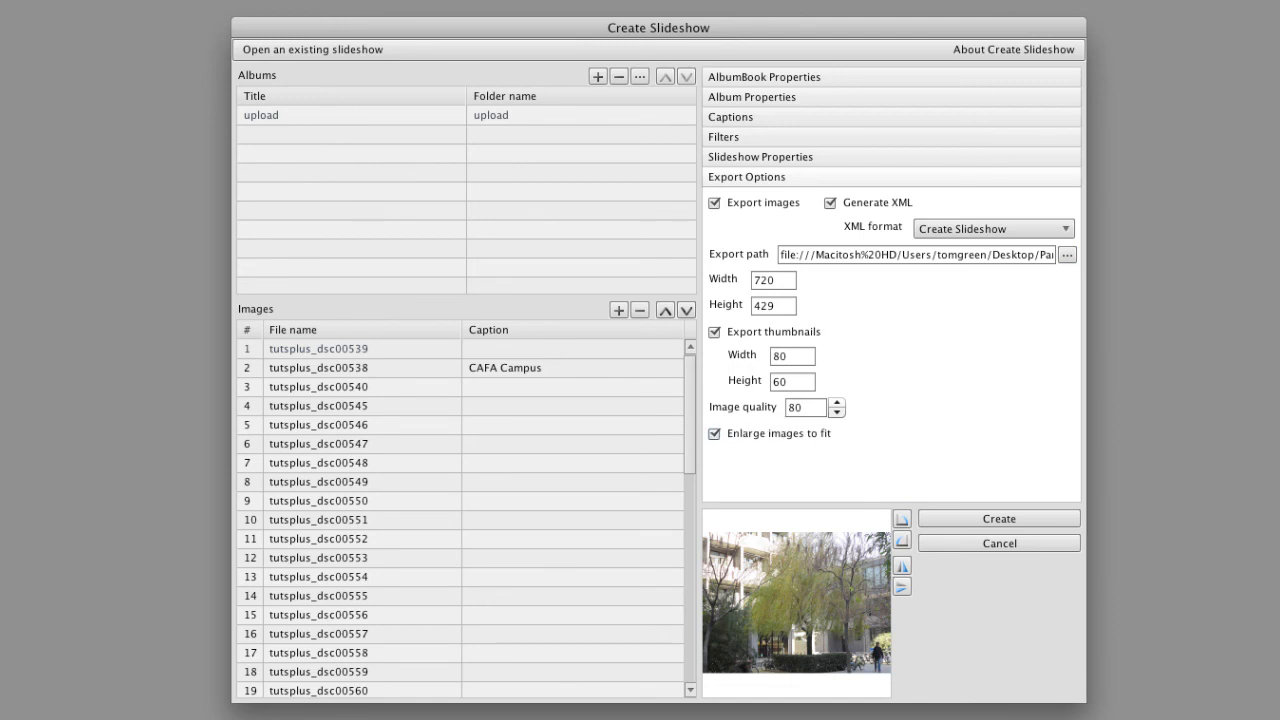
# Set the exported image size to 800 wide by 600 high and create the slideshow
pyautogui.doubleClick(765, 281)
pyautogui.write('800')
pyautogui.press('Tab')
pyautogui.write('600')
pyautogui.click(1017, 517)
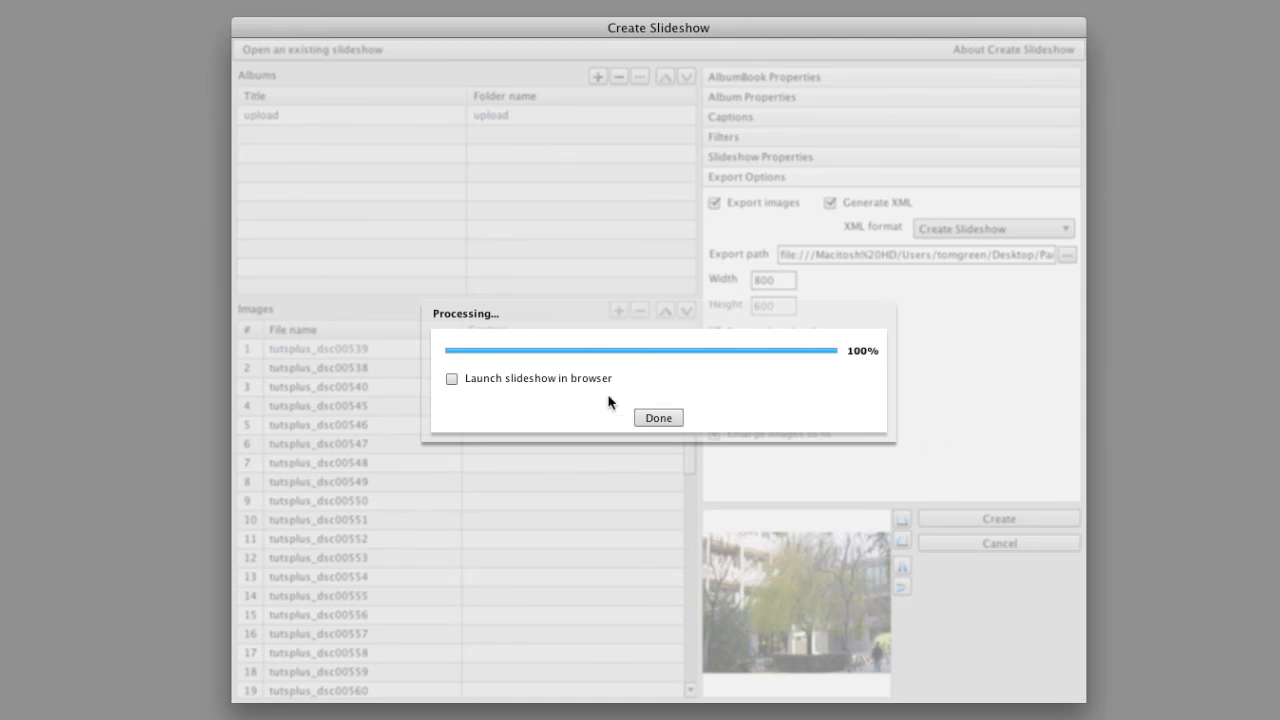
# Launch the finished slideshow in the browser and view its second and third images
pyautogui.click(450, 379)
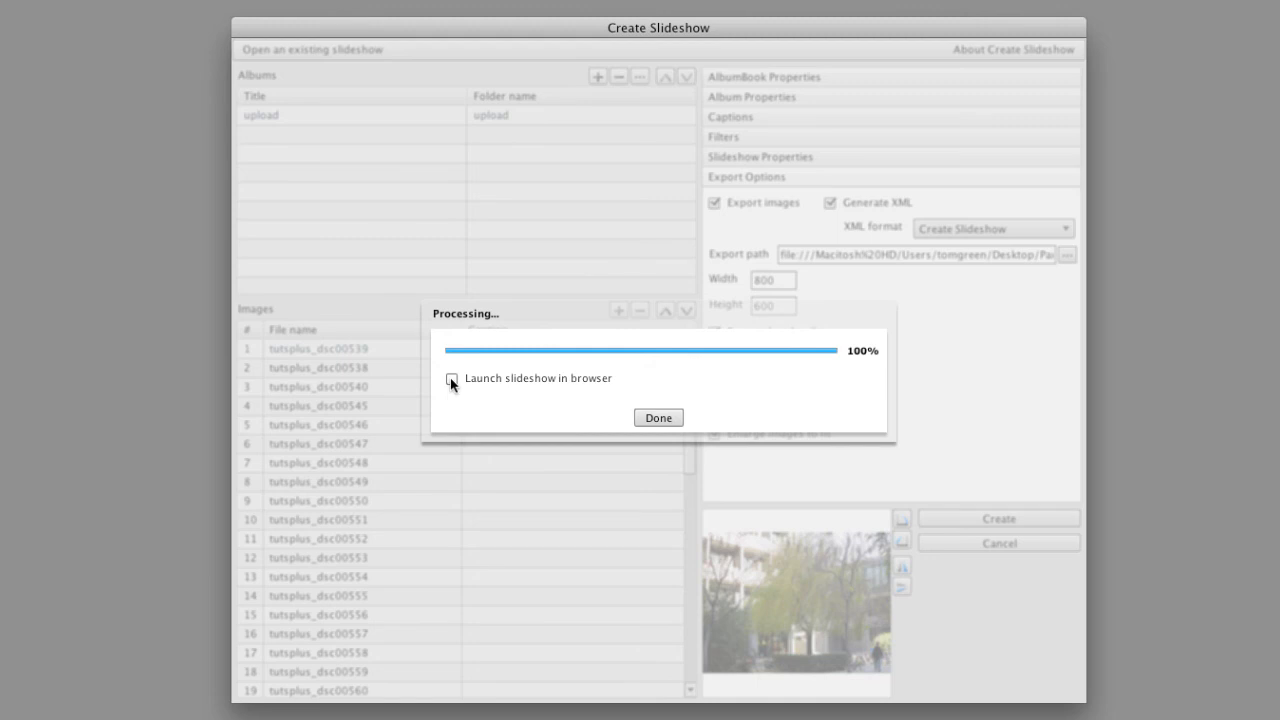
pyautogui.click(658, 418)
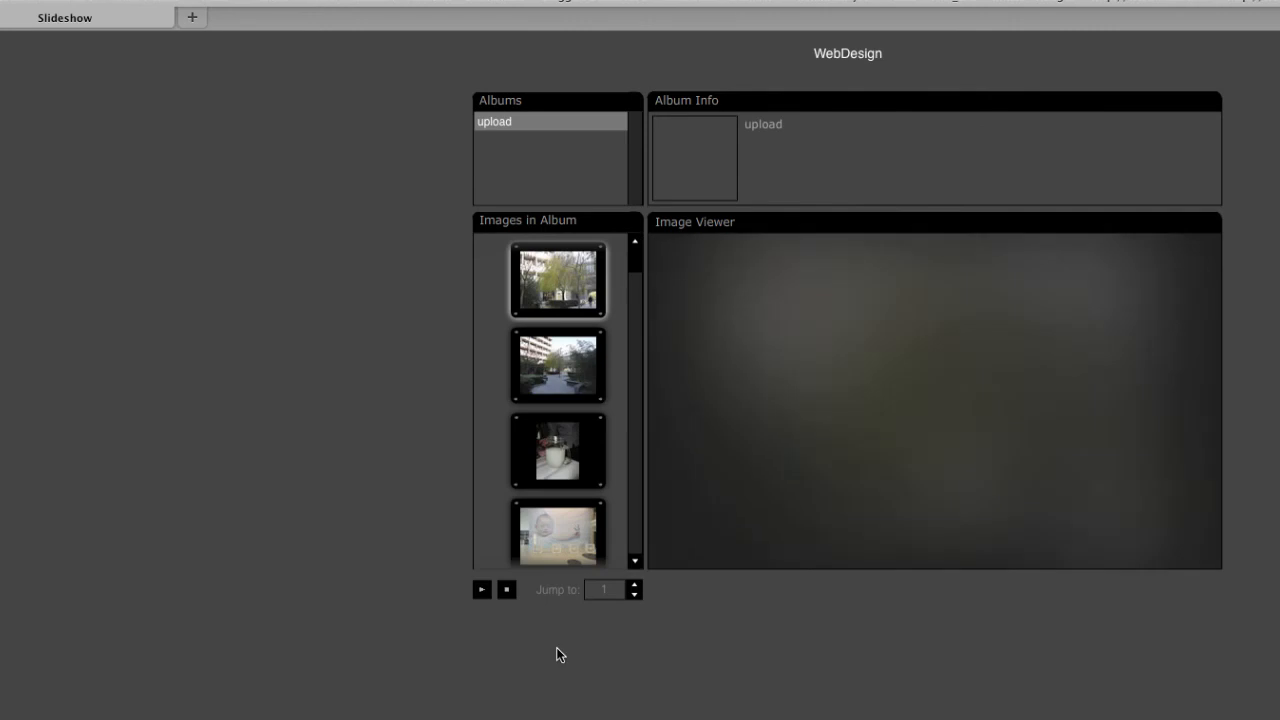
pyautogui.click(558, 391)
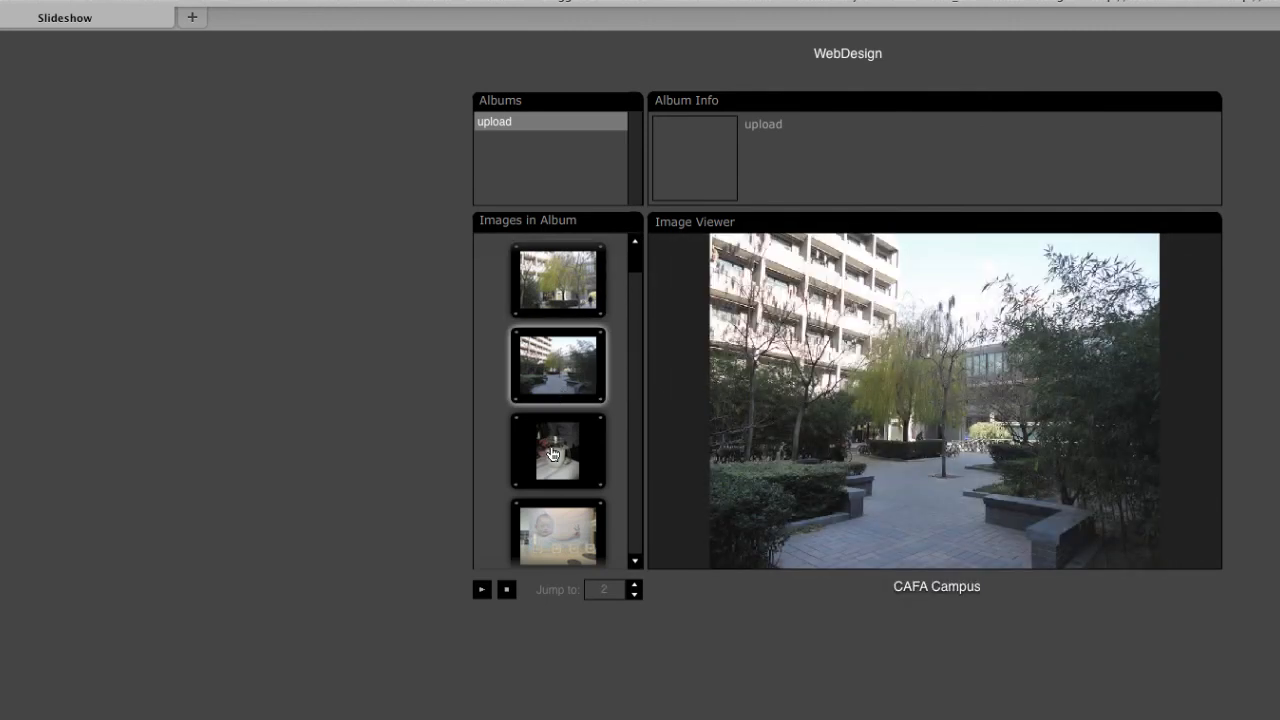
pyautogui.click(551, 453)
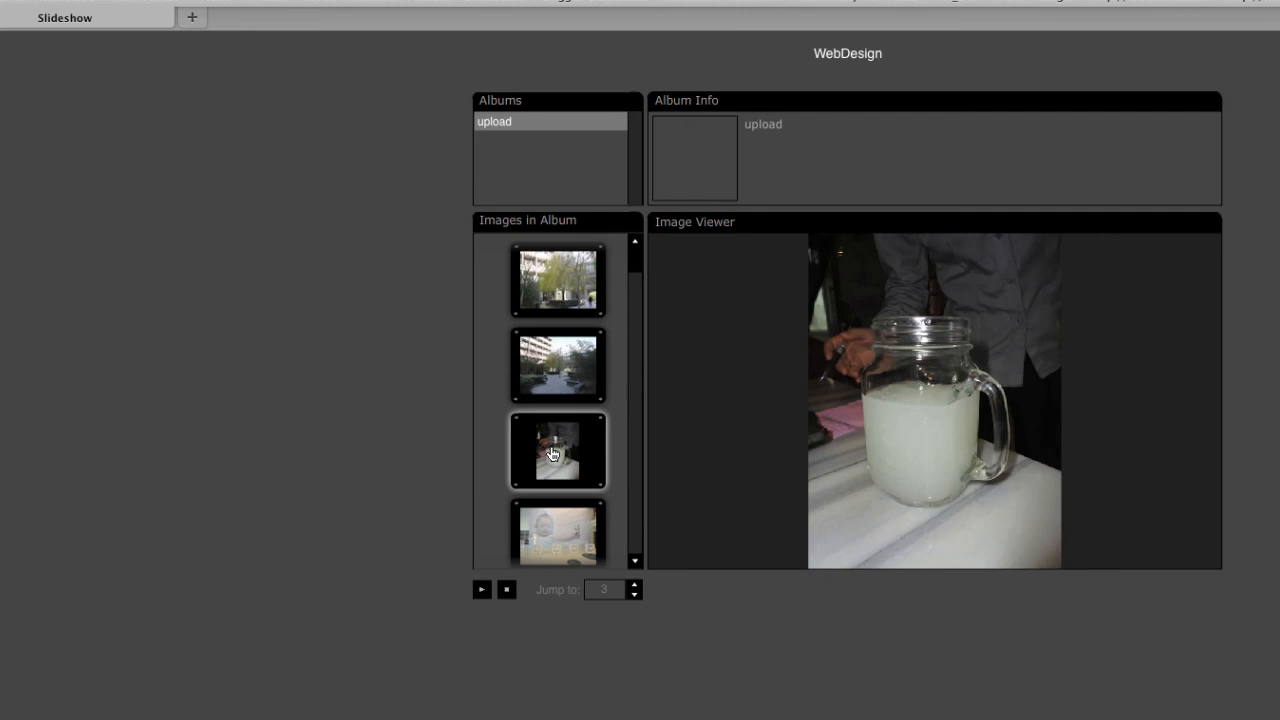
pyautogui.click(549, 381)
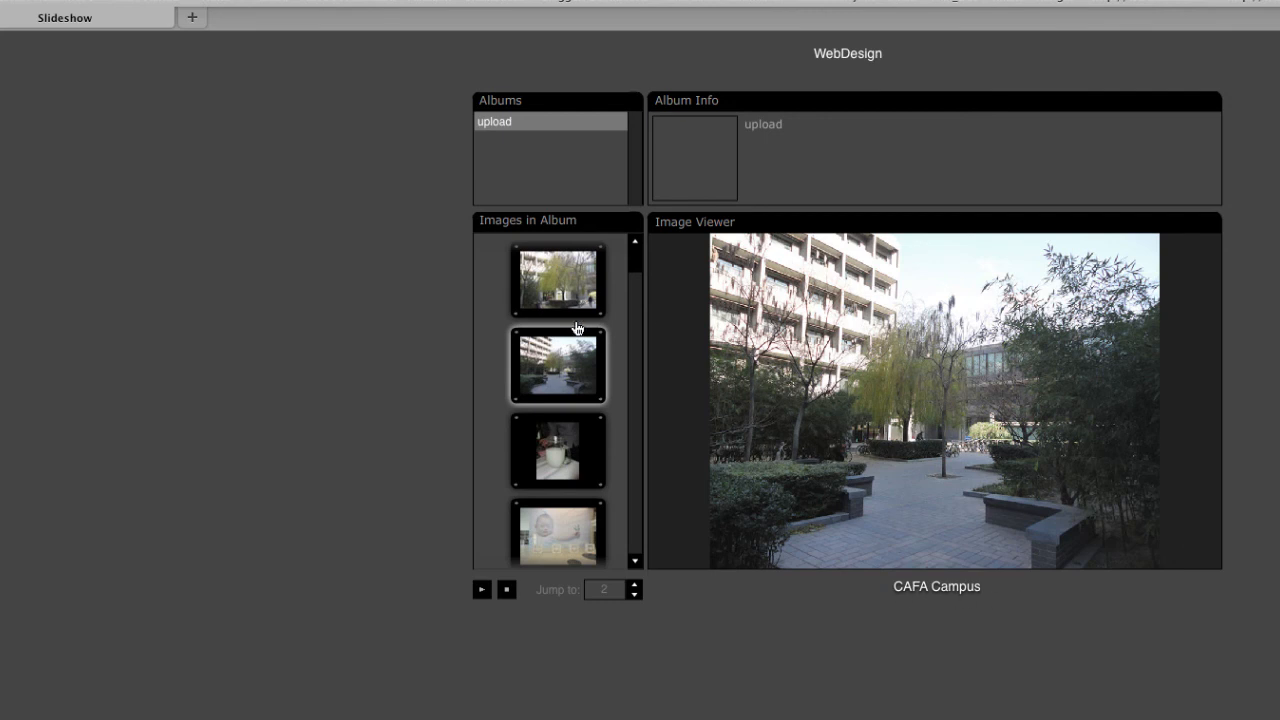
pyautogui.click(570, 446)
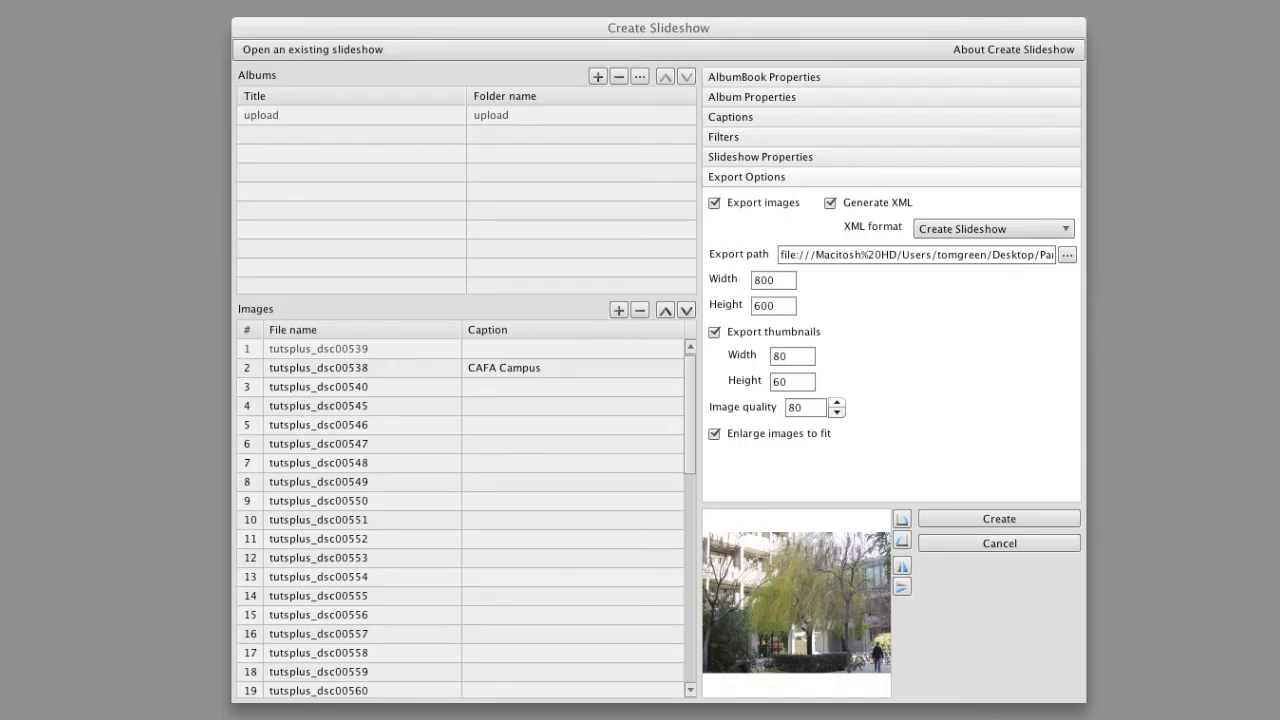
# Leave the Create Slideshow window and open the Upload folder inside Part_06 in Finder
pyautogui.click(1007, 545)
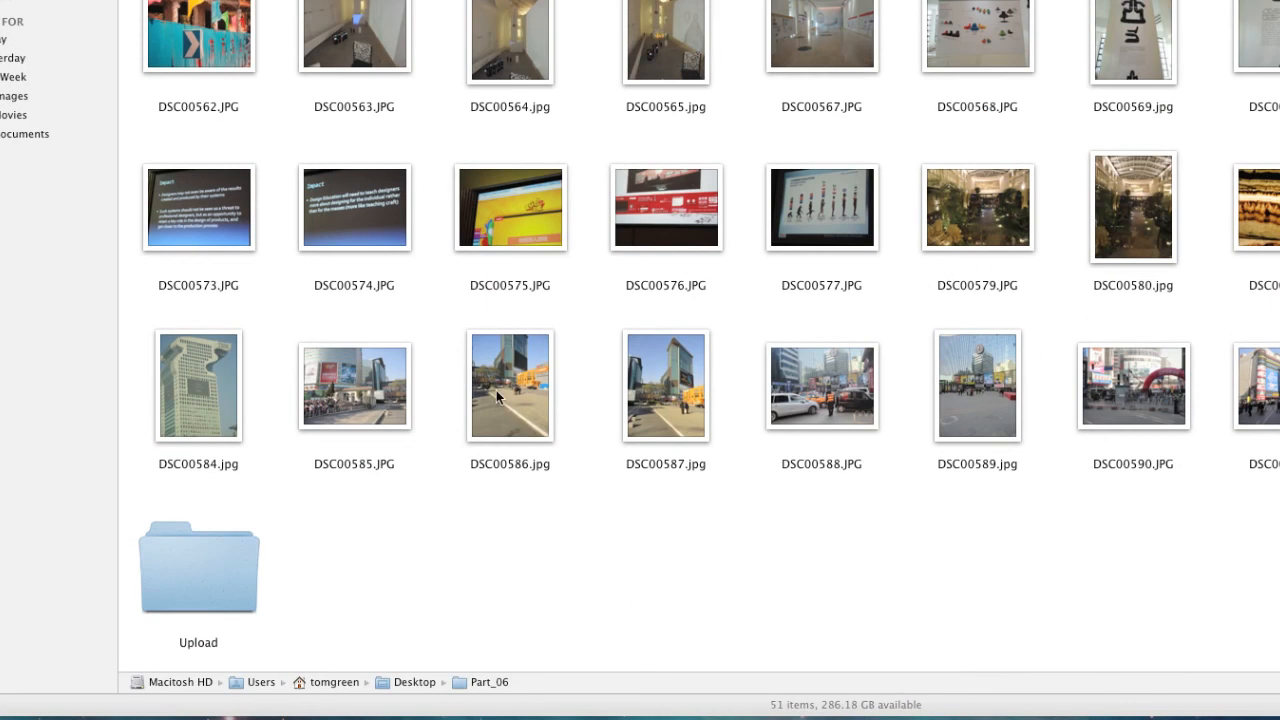
pyautogui.doubleClick(204, 551)
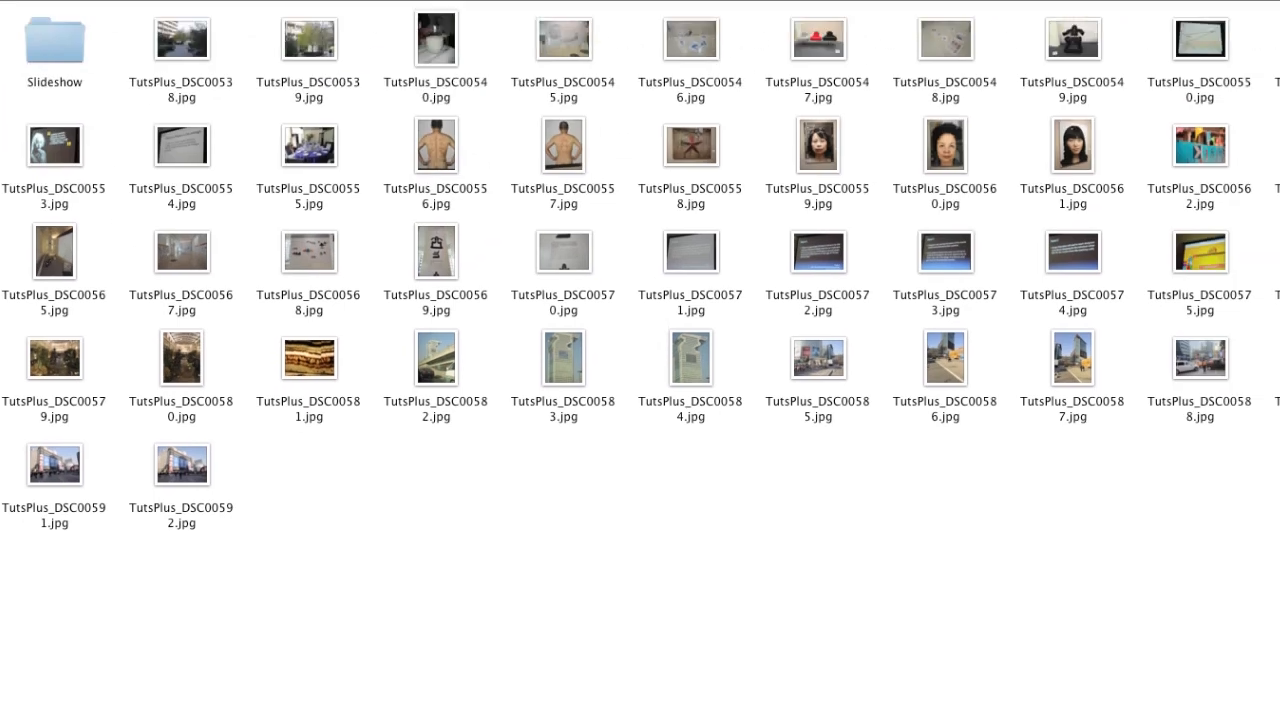
# Open the exported Slideshow folder and inspect the contents of its scripts and upload subfolders
pyautogui.doubleClick(49, 49)
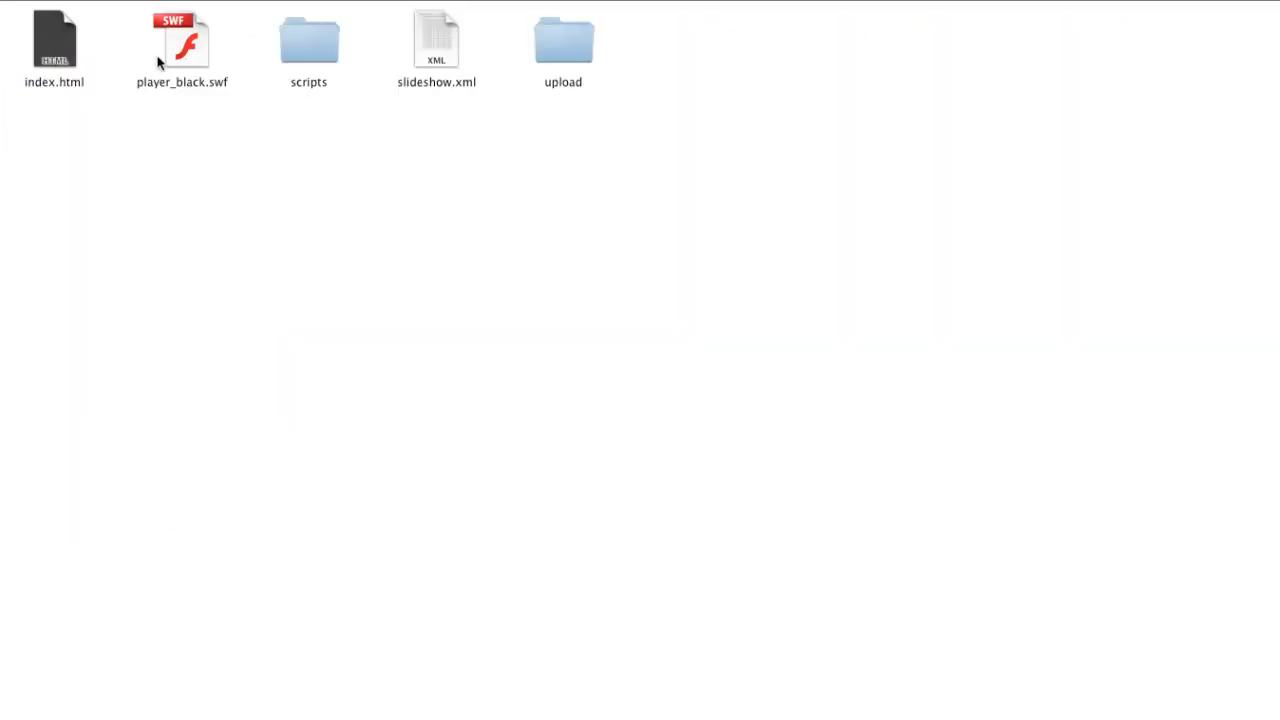
pyautogui.doubleClick(302, 47)
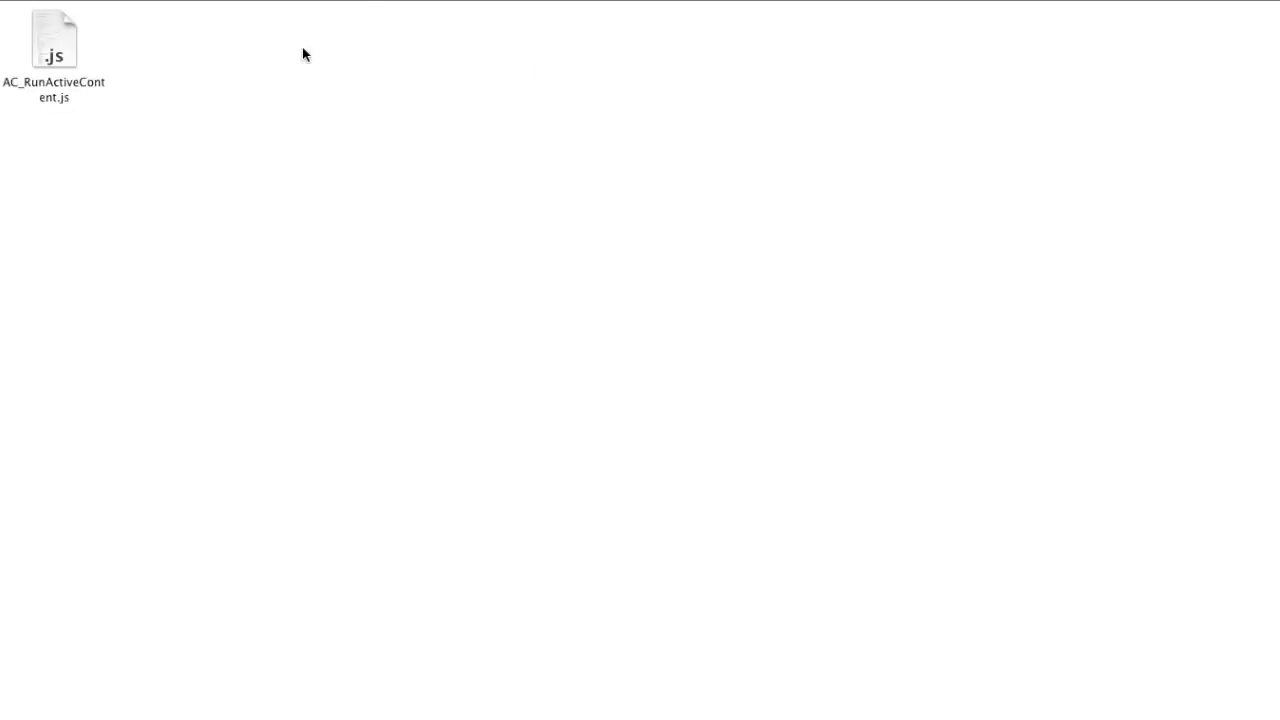
pyautogui.press('super+[')
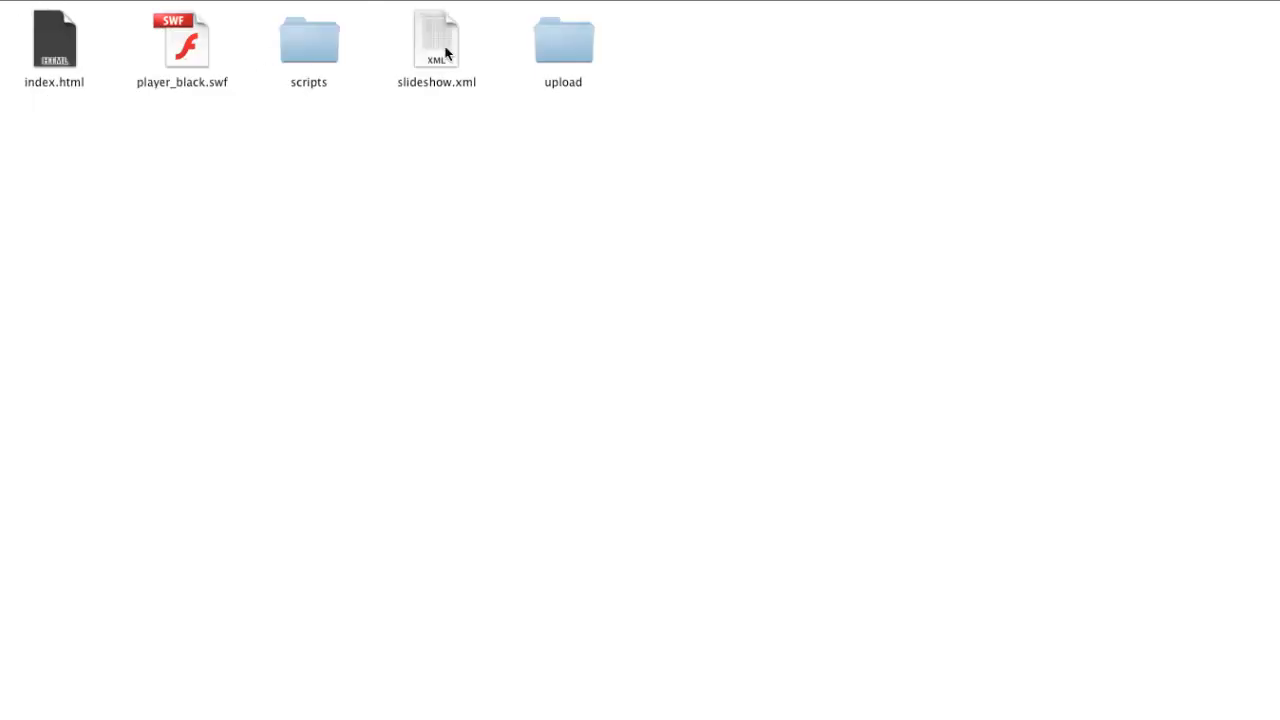
pyautogui.doubleClick(559, 43)
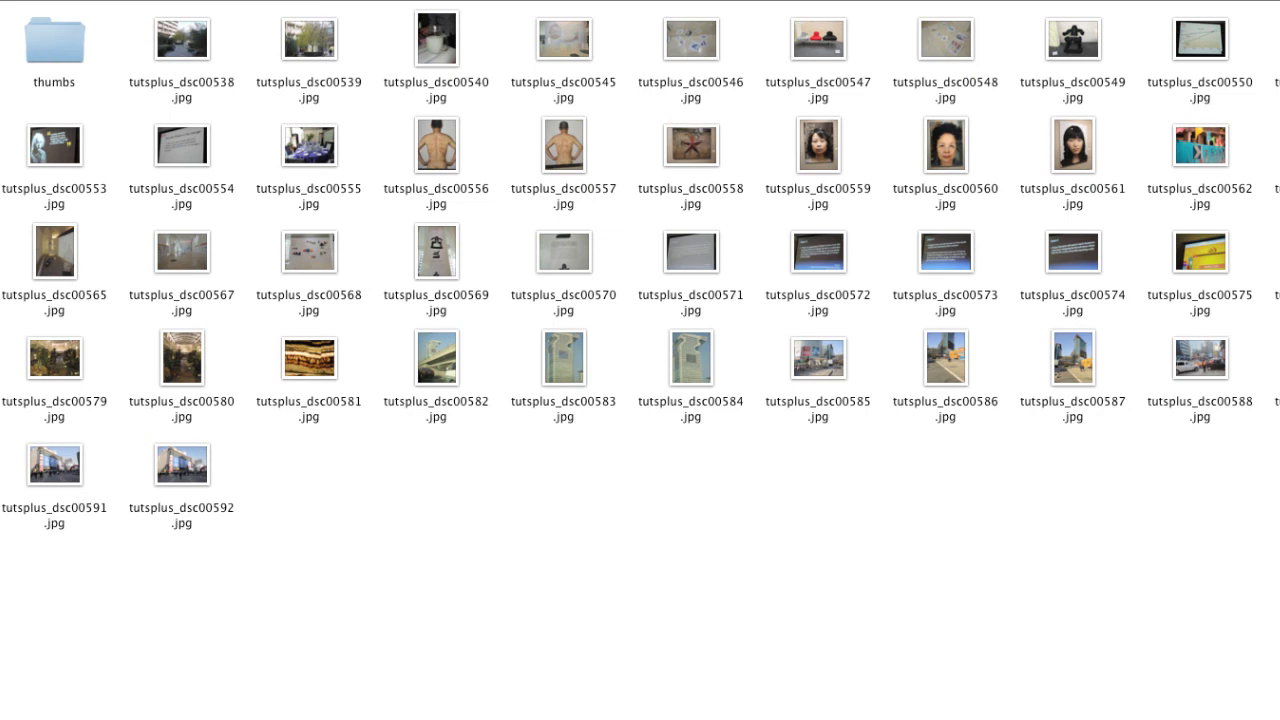
pyautogui.press('super+[')
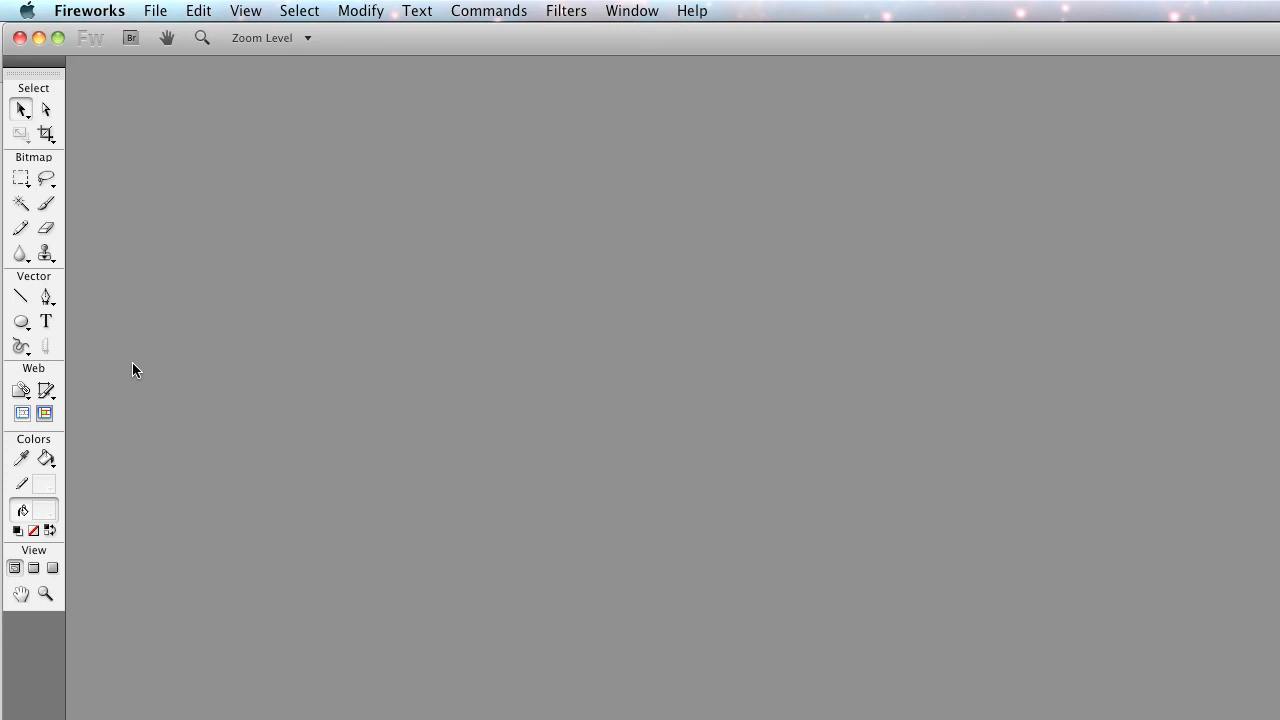
pyautogui.click(472, 10)
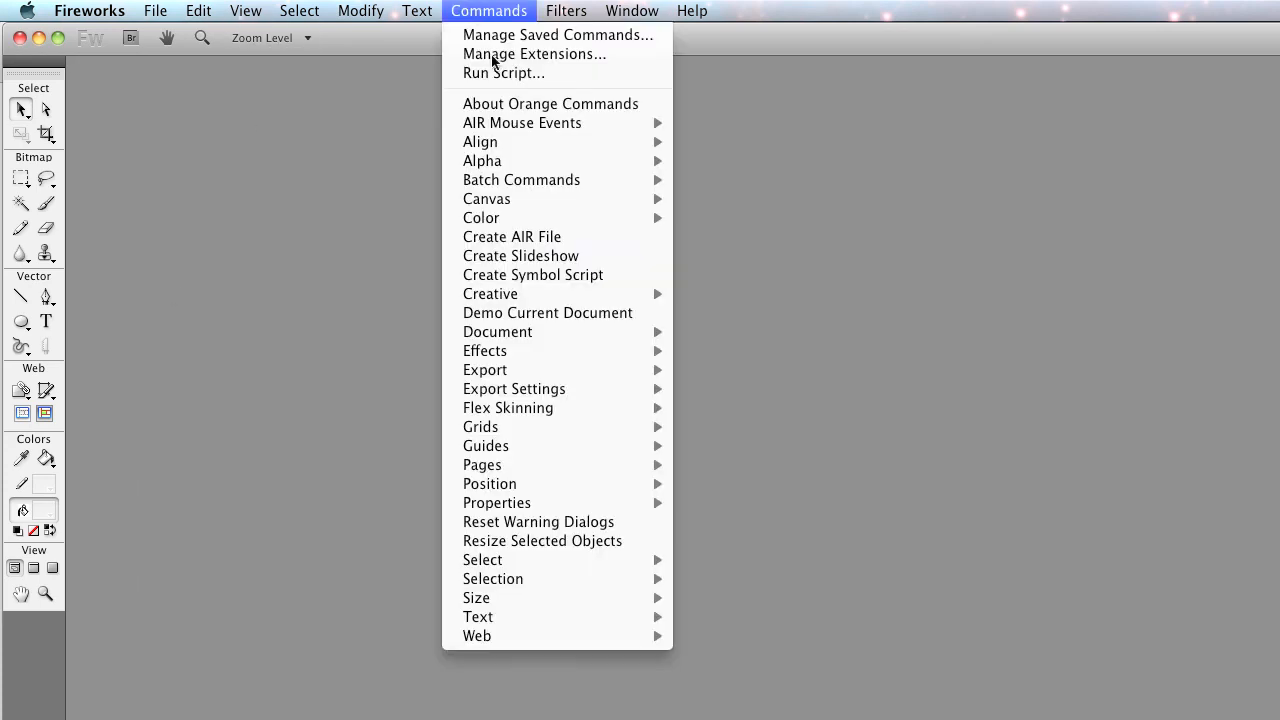
pyautogui.click(1152, 135)
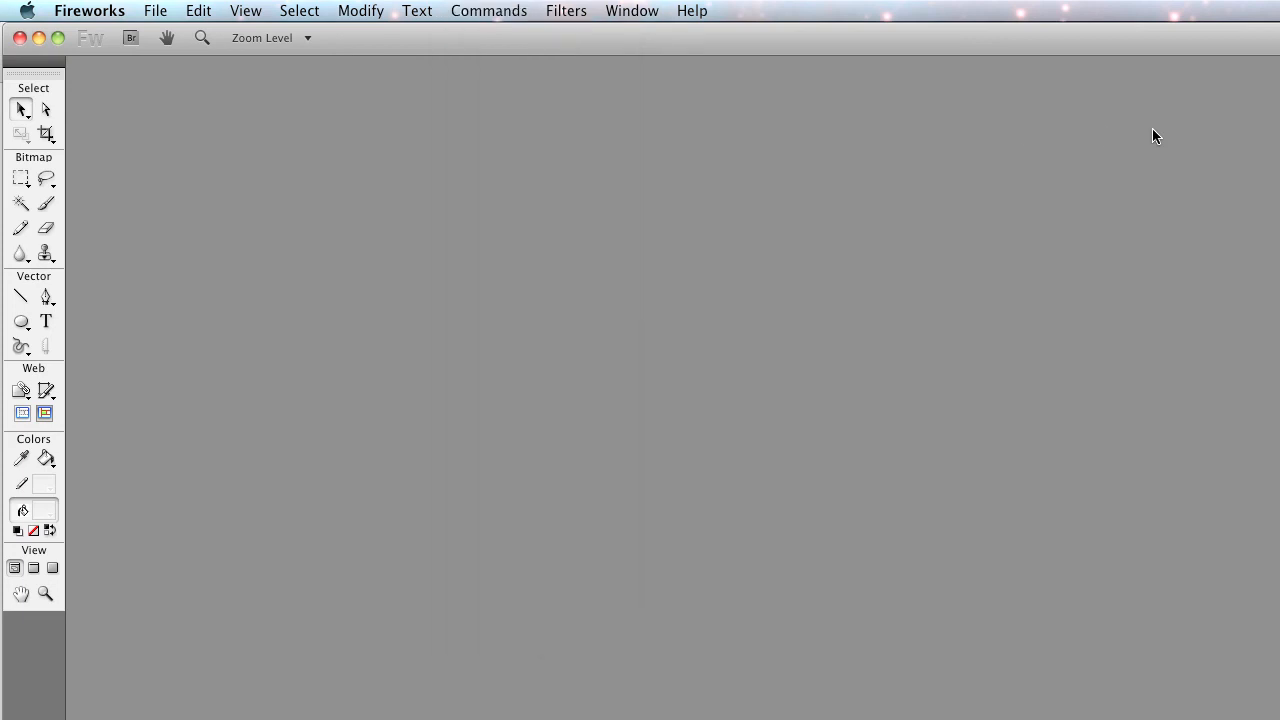